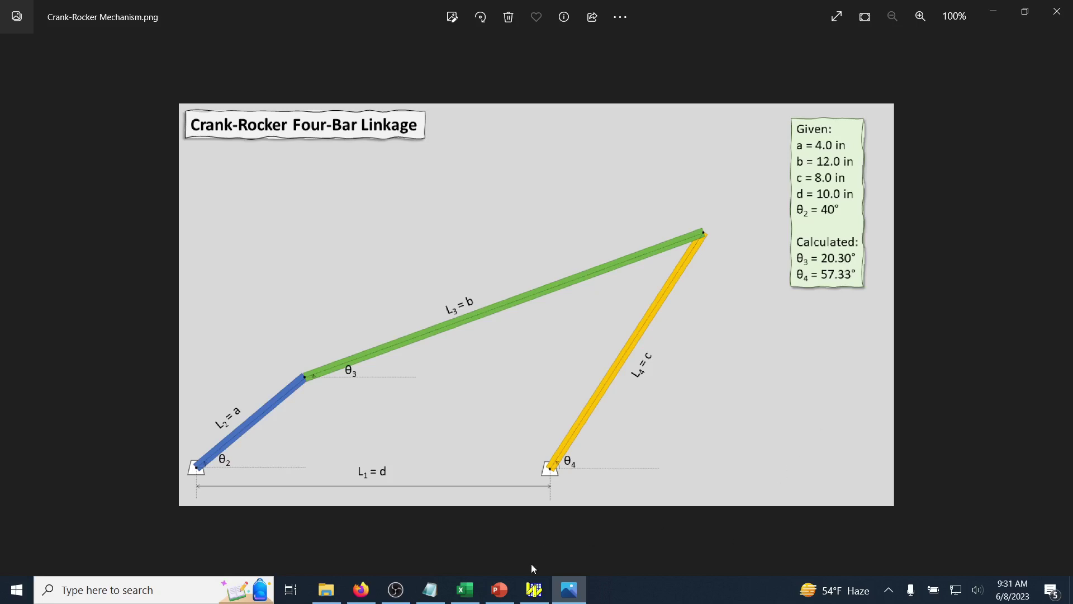
# Step: Copy the pause expression "and(time>0, (time % 1) = 0)" from the Working Model Freeze Resolve Notepad file and close Notepad
pyautogui.click(535, 592)
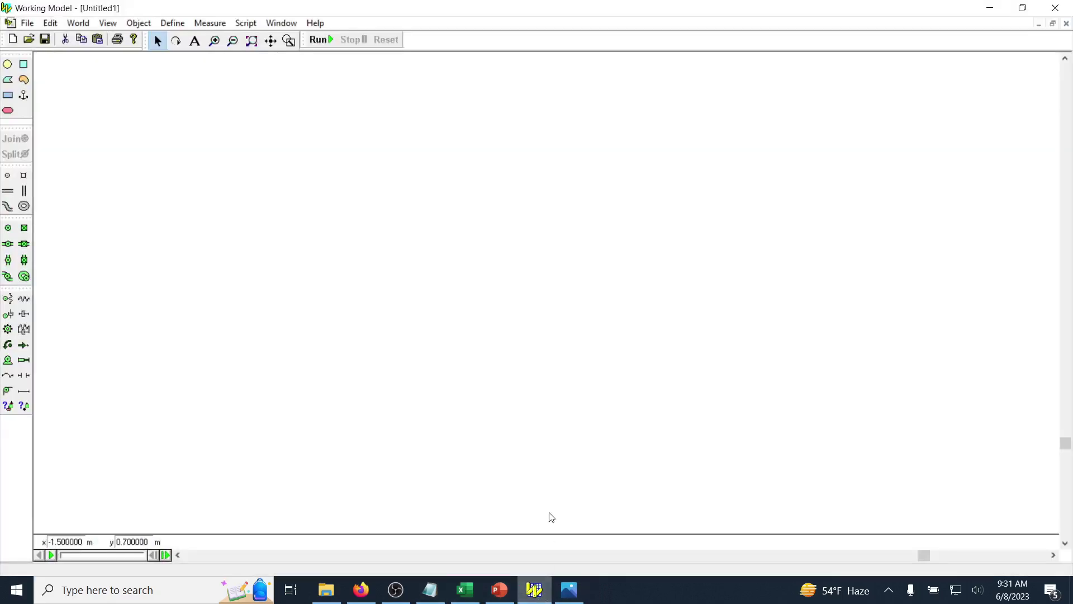
pyautogui.click(429, 590)
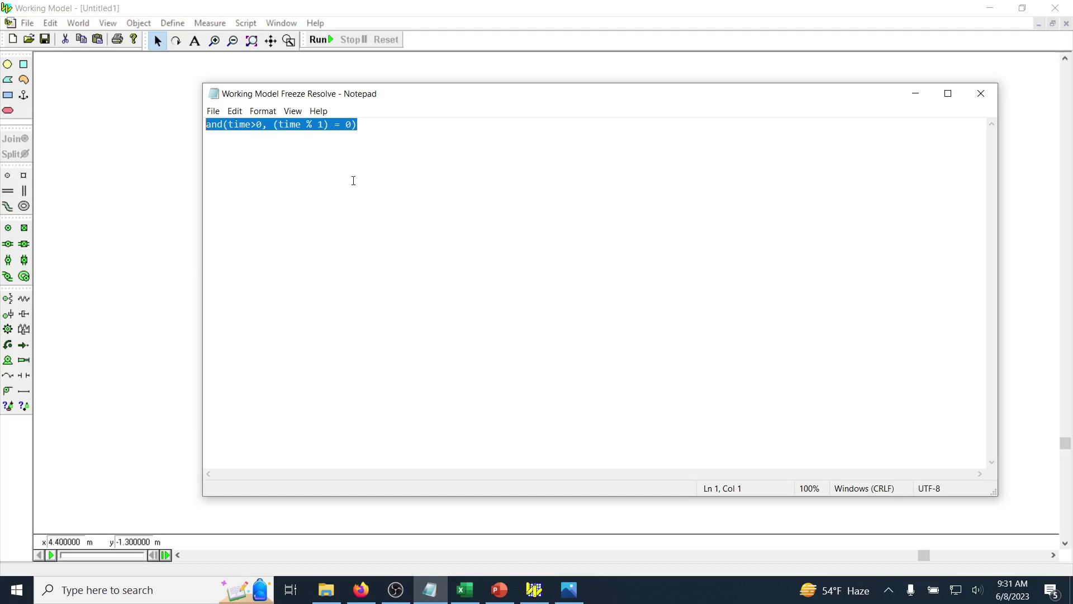
pyautogui.rightClick(330, 124)
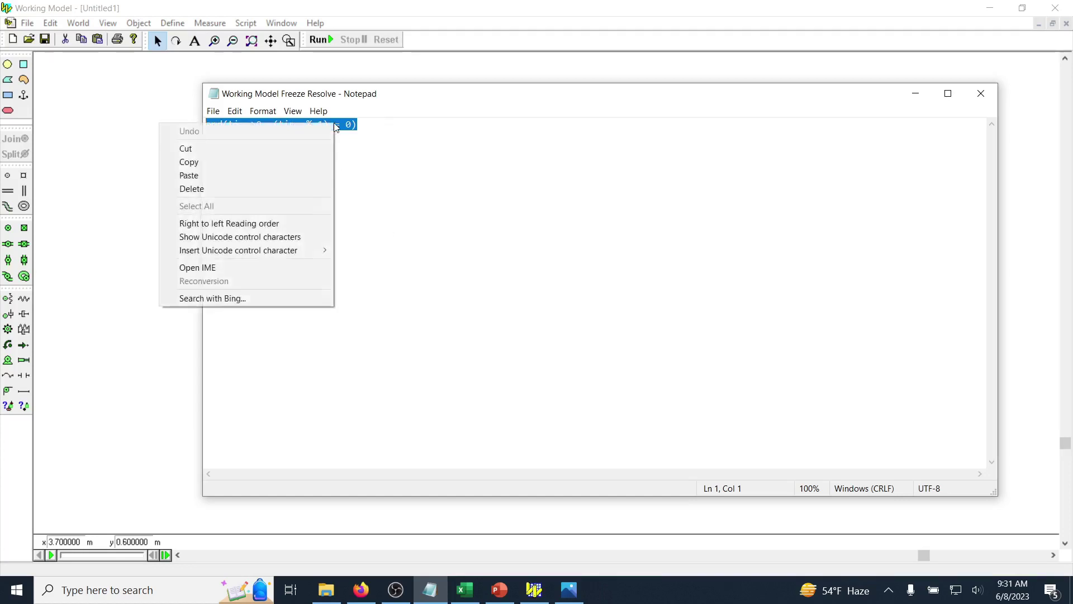
pyautogui.click(241, 162)
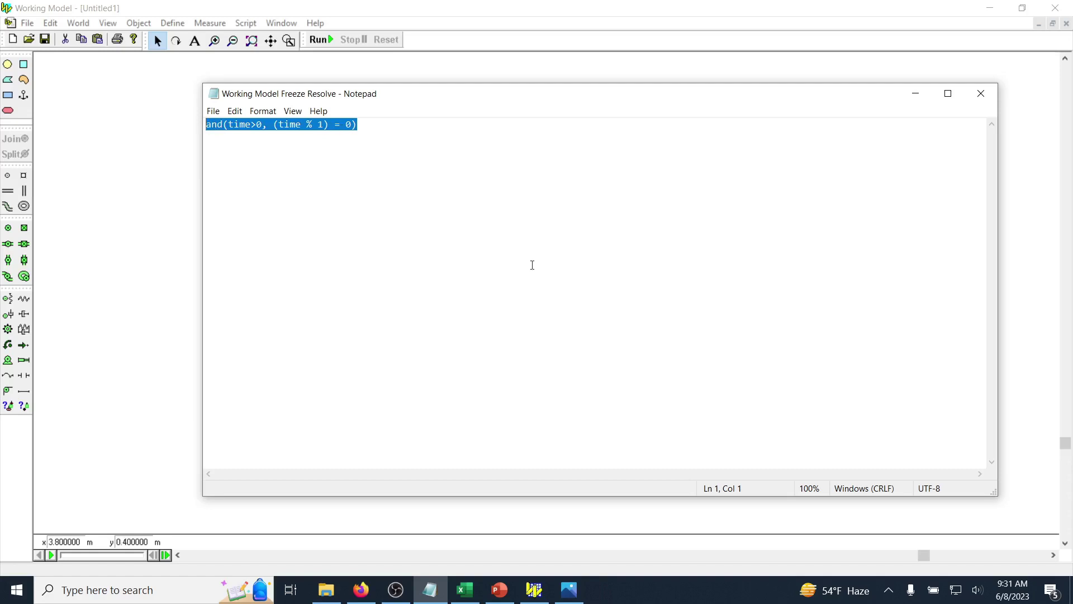
pyautogui.click(967, 95)
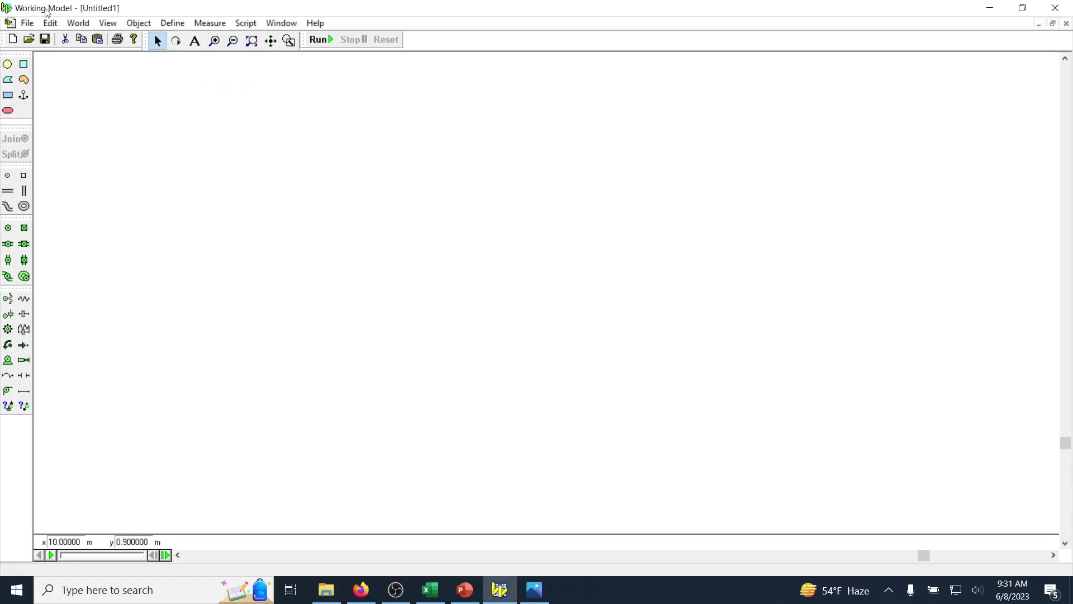
# Step: Add a pause condition to the simulation using the copied expression, edited to and(time>0, (time % 10) = 0)
pyautogui.click(78, 23)
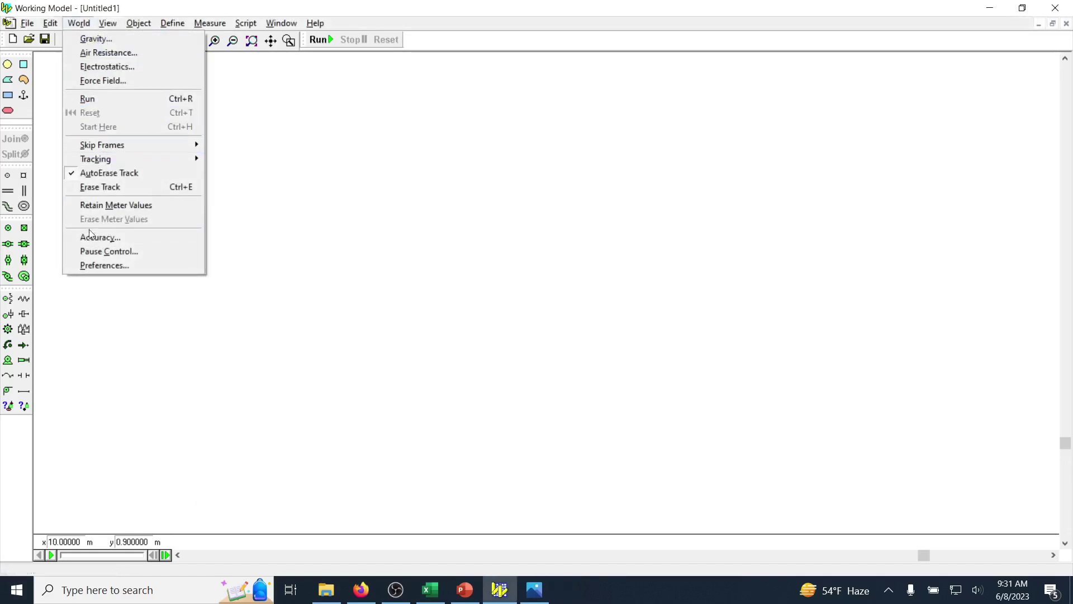
pyautogui.click(89, 251)
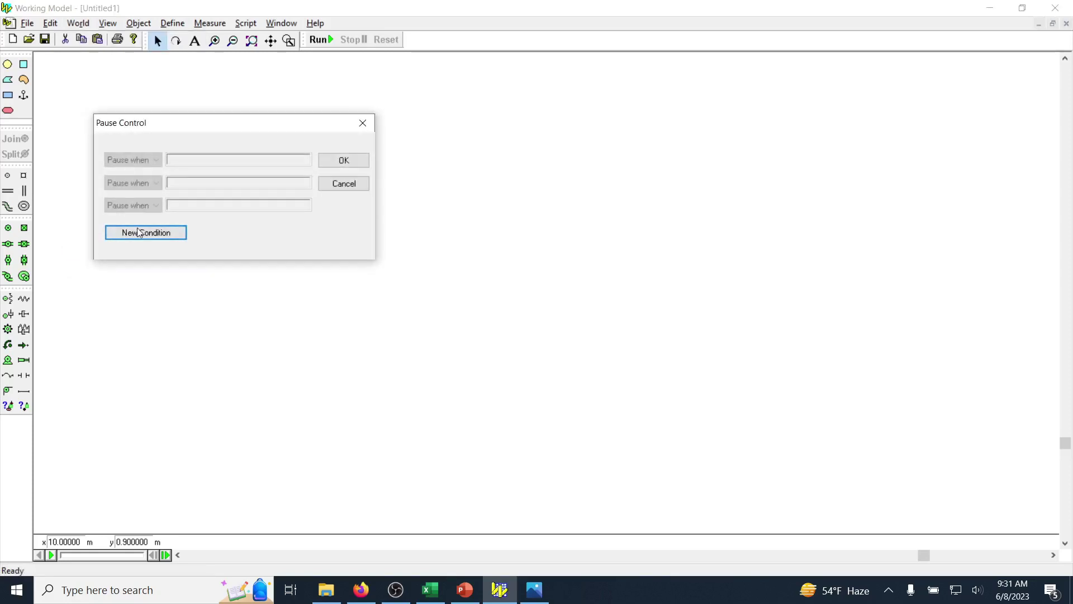
pyautogui.click(142, 232)
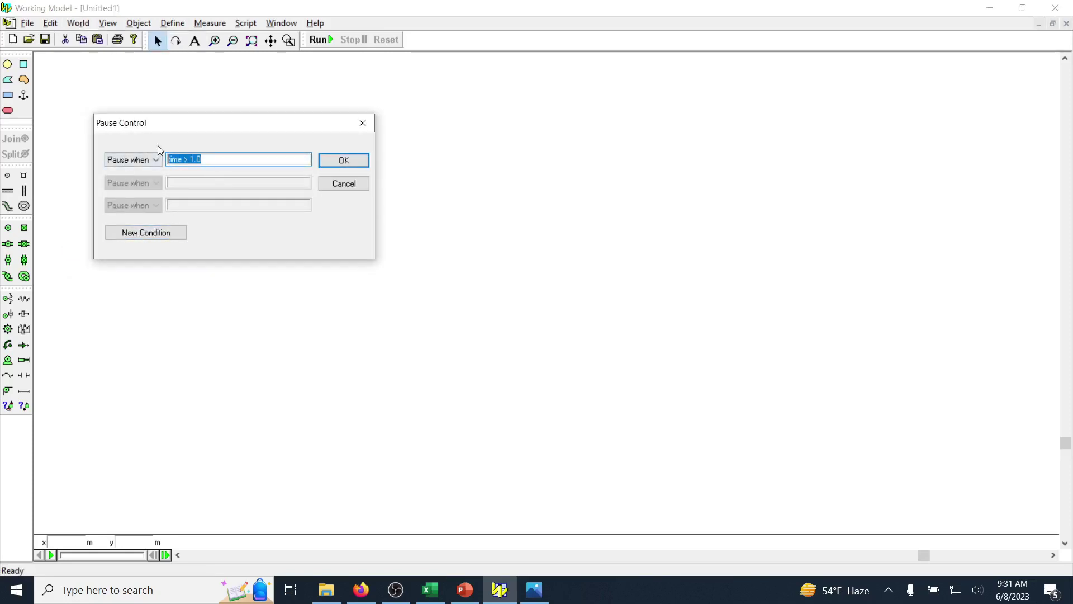
pyautogui.hotkey('ctrl', 'v')
pyautogui.press('Left')
pyautogui.press('Left')
pyautogui.press('Left')
pyautogui.press('Left')
pyautogui.press('Left')
pyautogui.press('Left')
pyautogui.write('0')
pyautogui.click(344, 160)
# Step: Set the world's gravity to None
pyautogui.click(80, 24)
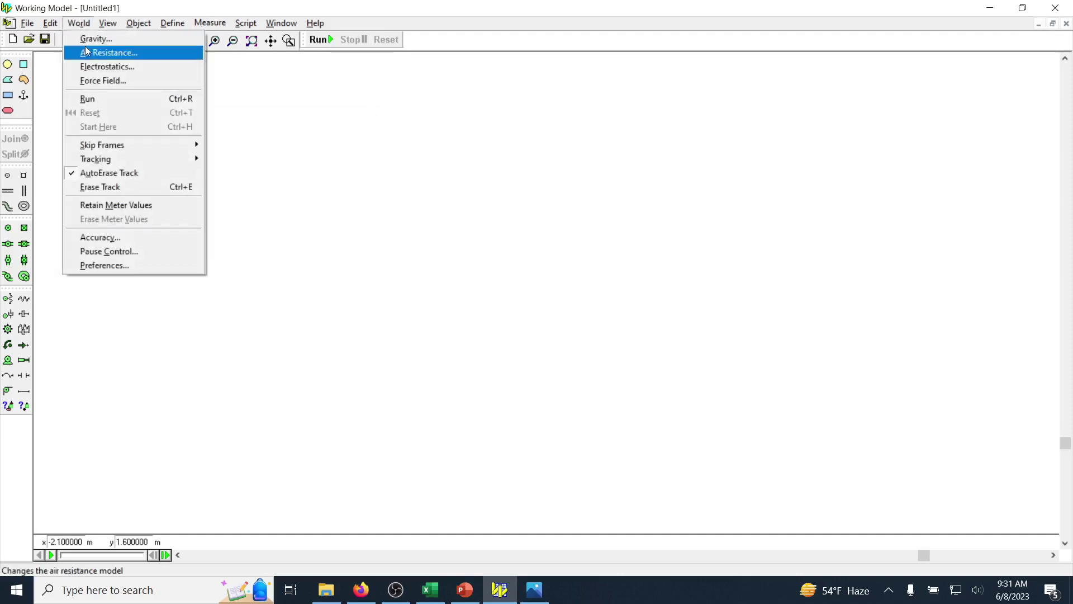
pyautogui.click(86, 36)
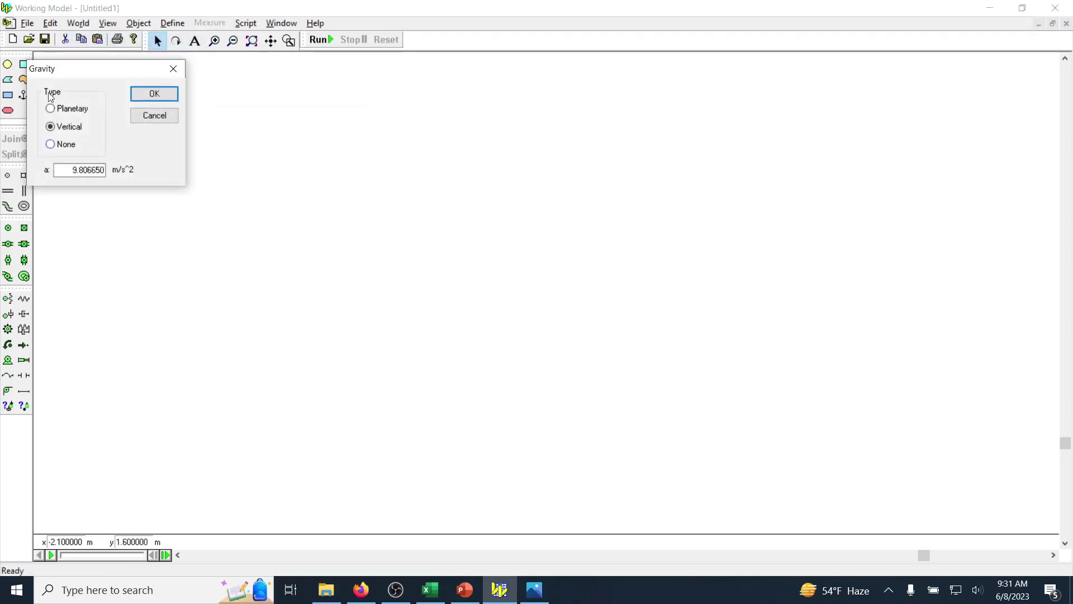
pyautogui.click(60, 145)
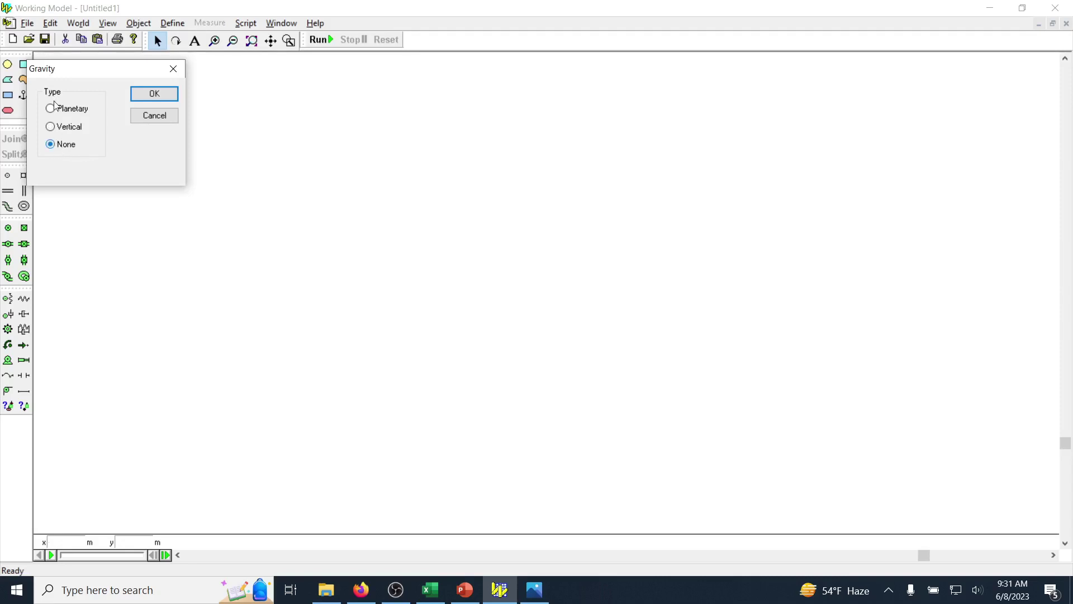
pyautogui.click(155, 93)
# Step: Set the unit system to English (pounds), keeping distance in inches and rotation in degrees
pyautogui.click(79, 23)
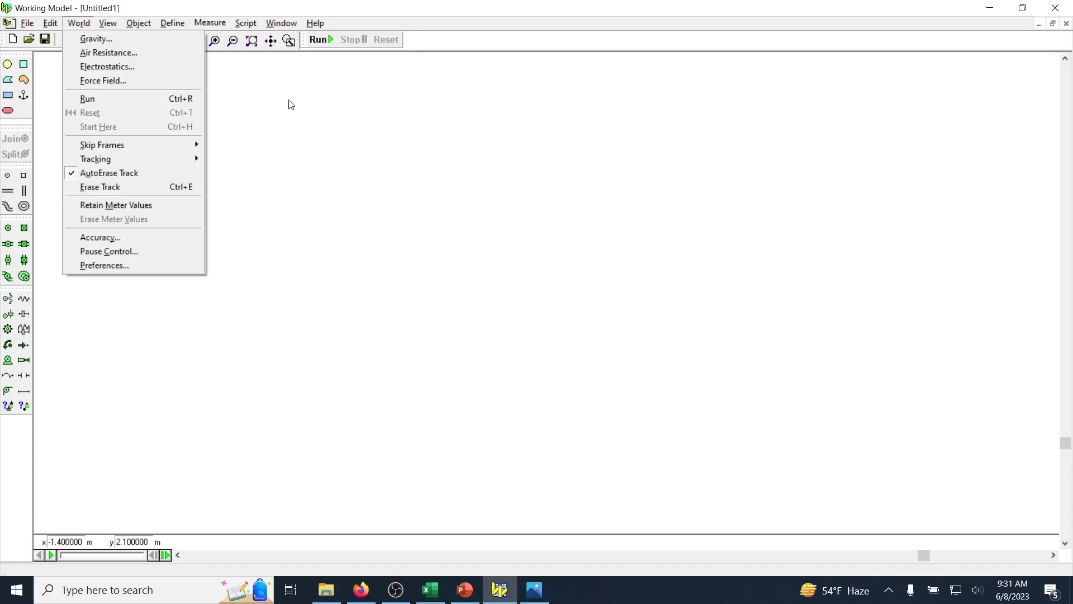
pyautogui.click(108, 23)
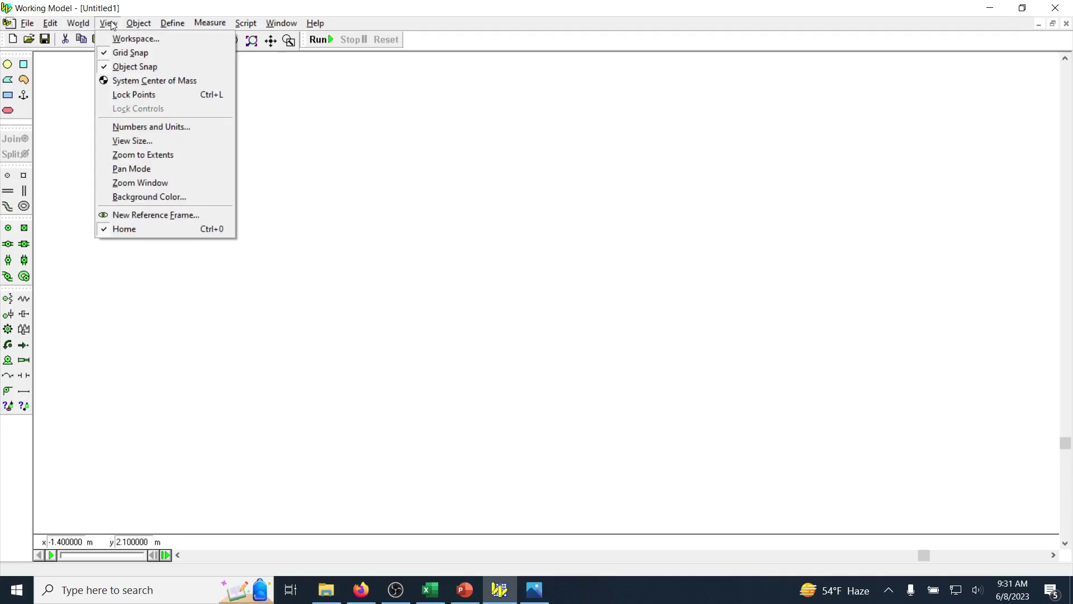
pyautogui.click(122, 127)
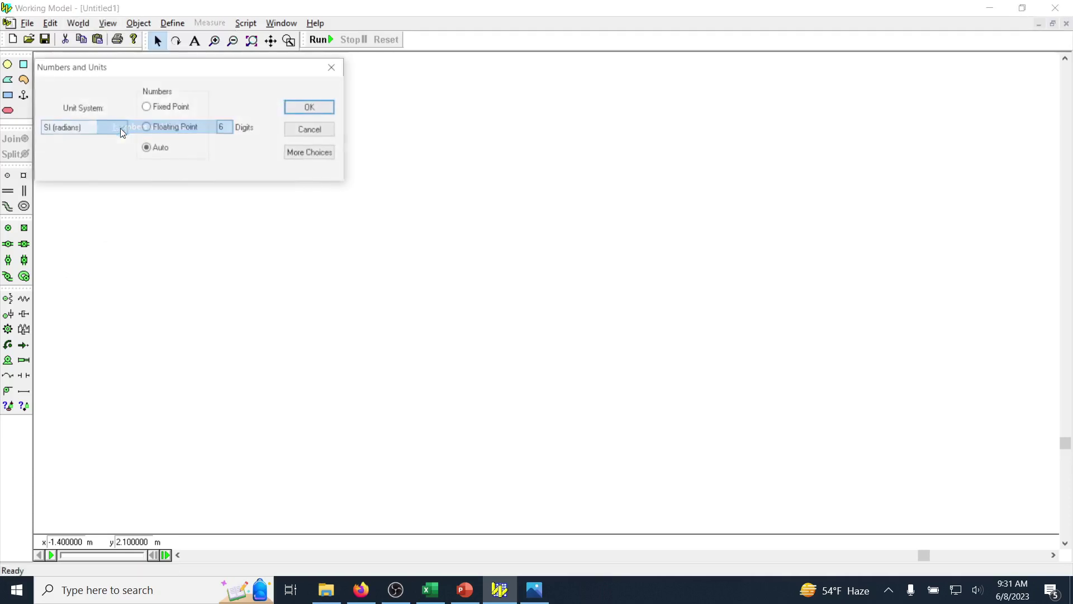
pyautogui.moveTo(140, 66); pyautogui.dragTo(290, 124)
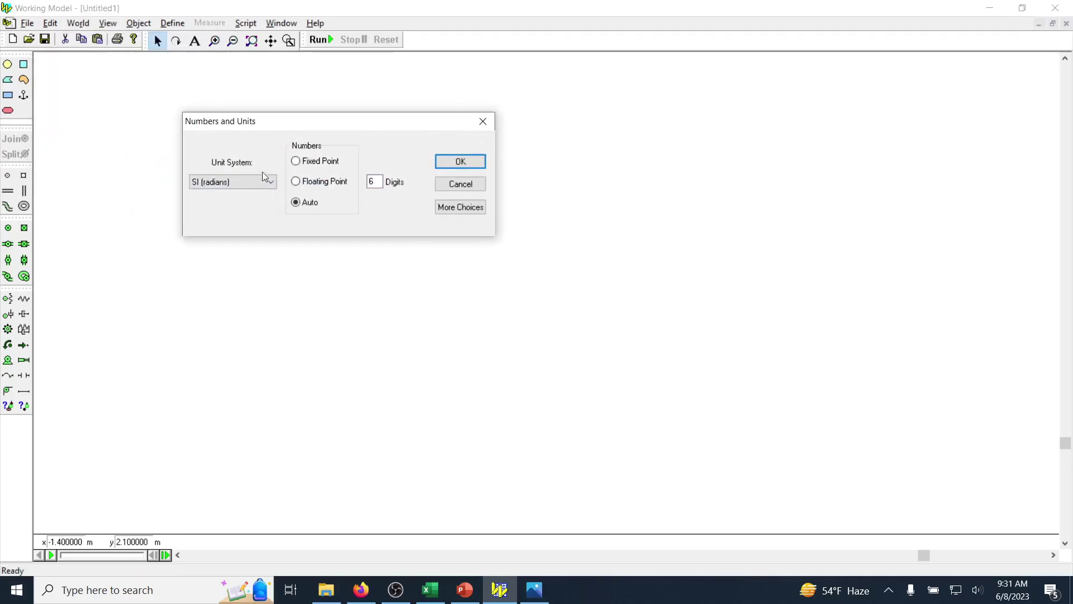
pyautogui.click(222, 185)
pyautogui.click(236, 229)
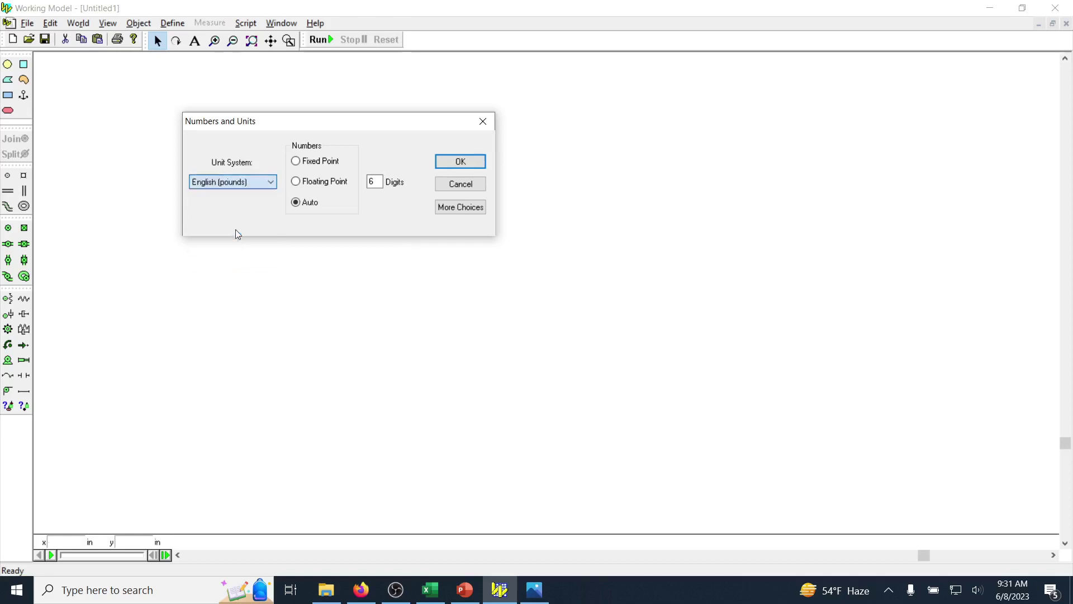
pyautogui.click(463, 210)
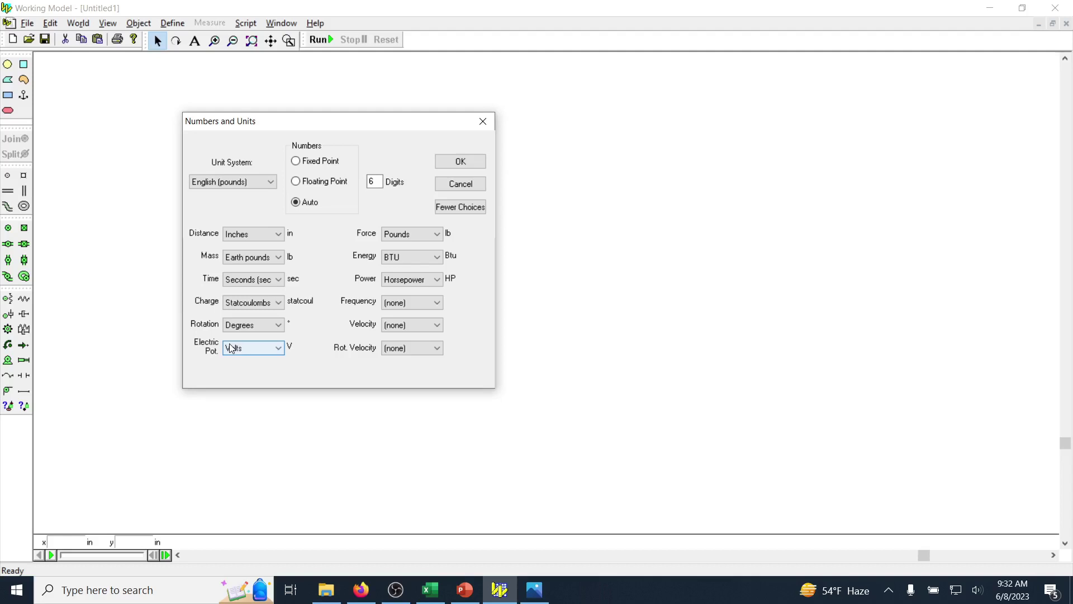
pyautogui.click(458, 162)
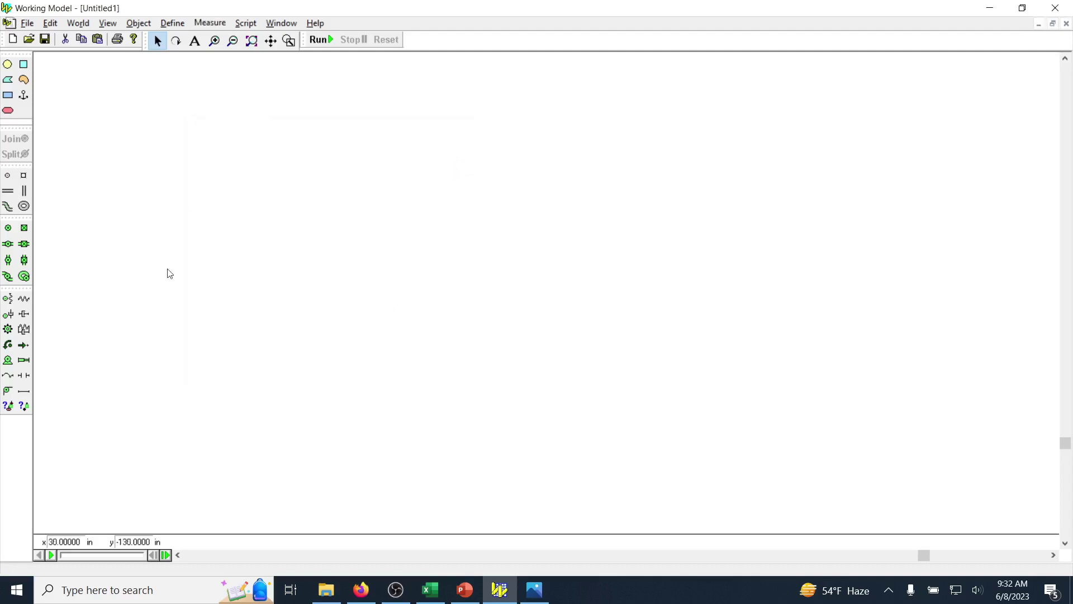
# Step: Check the link lengths in the Crank-Rocker Mechanism image, and draw a horizontal rectangle about 45 in wide and 5 in high in Working Model
pyautogui.click(542, 591)
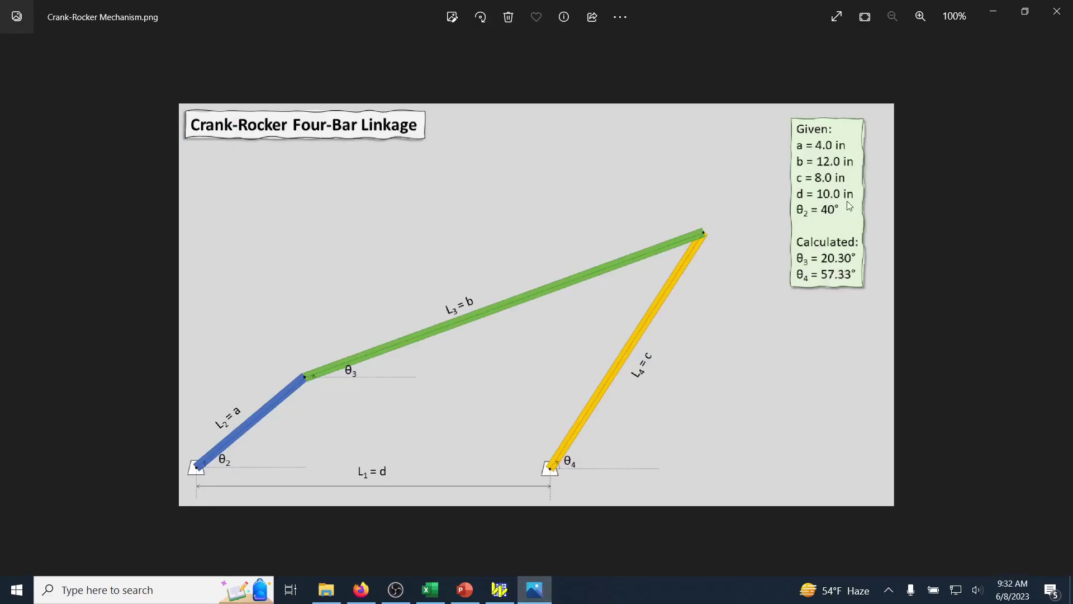
pyautogui.click(986, 14)
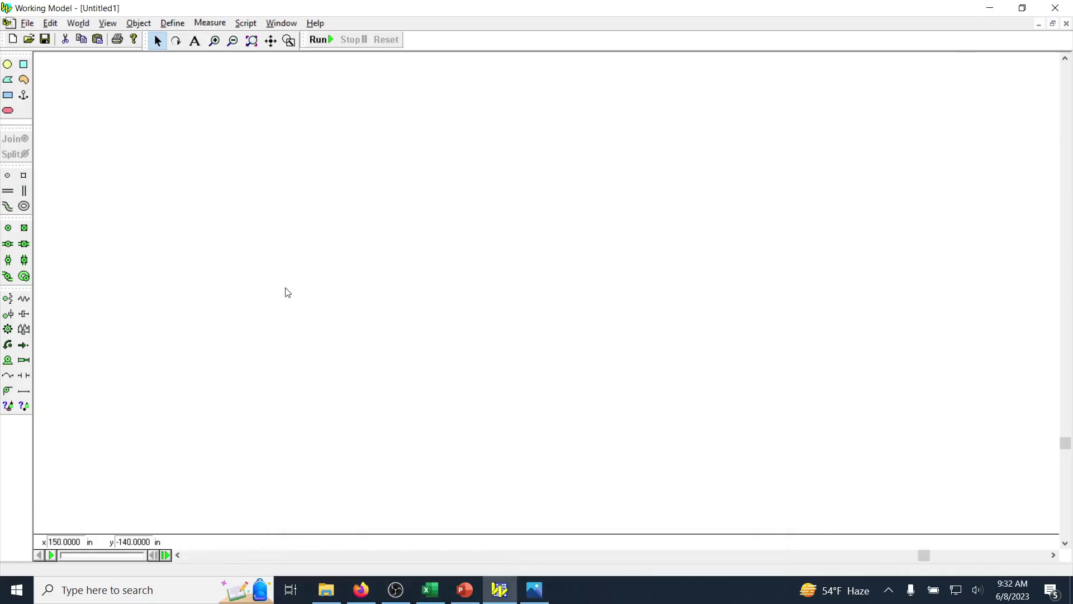
pyautogui.click(8, 95)
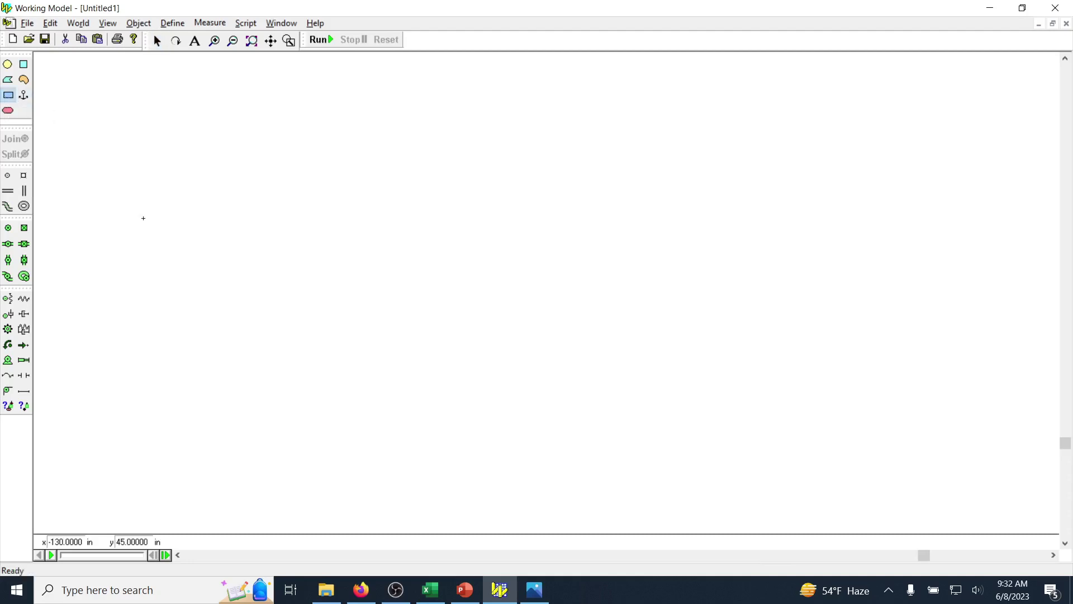
pyautogui.moveTo(258, 338); pyautogui.dragTo(308, 343)
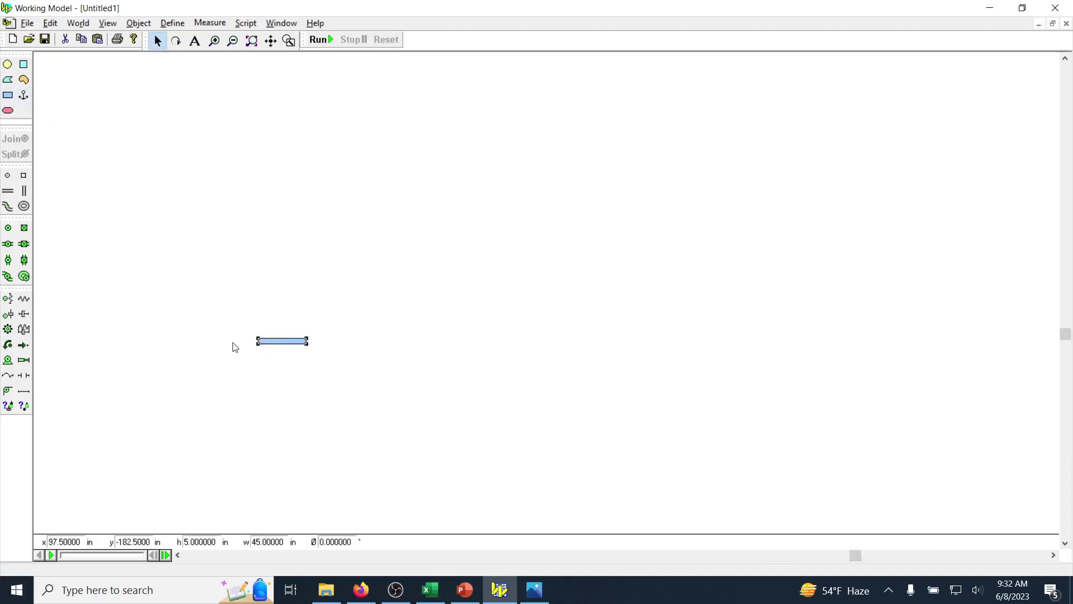
# Step: Set the rectangle's width to 10 in in its geometry properties
pyautogui.rightClick(276, 341)
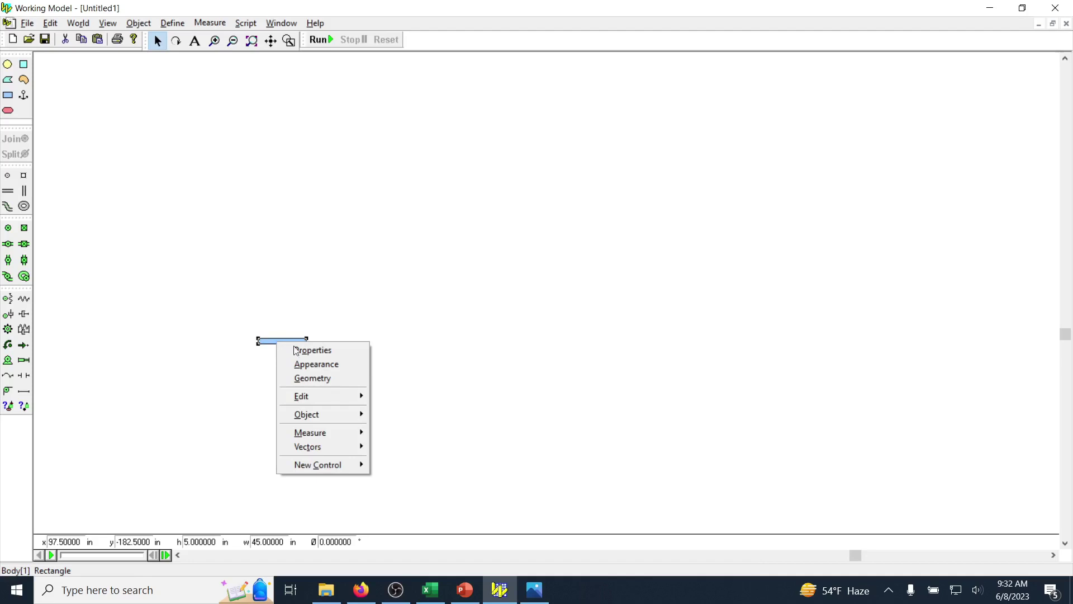
pyautogui.click(313, 378)
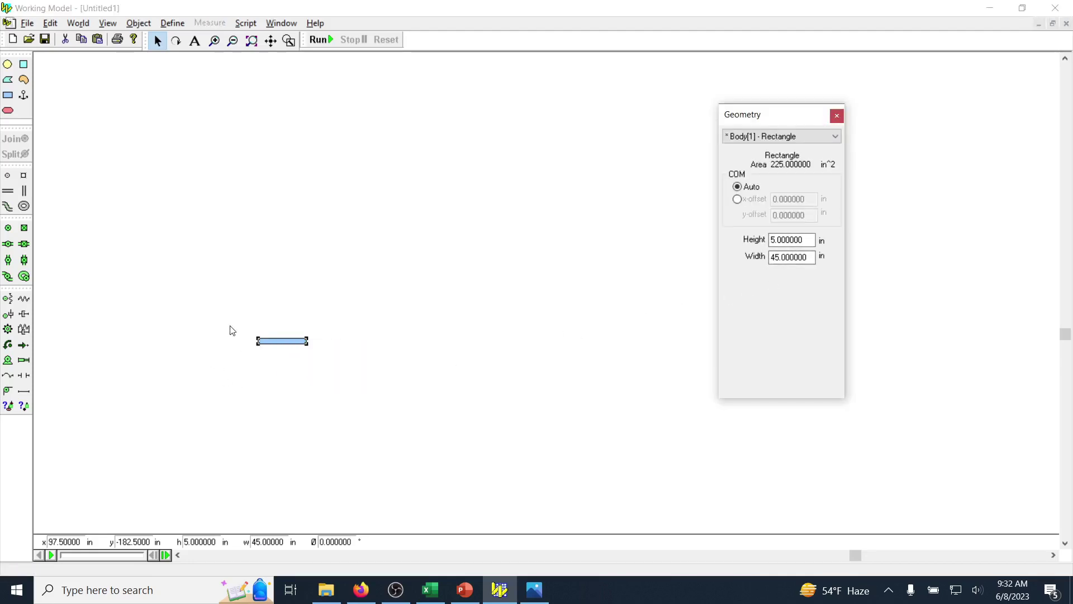
pyautogui.scroll(1, 233, 330)
pyautogui.click(176, 556)
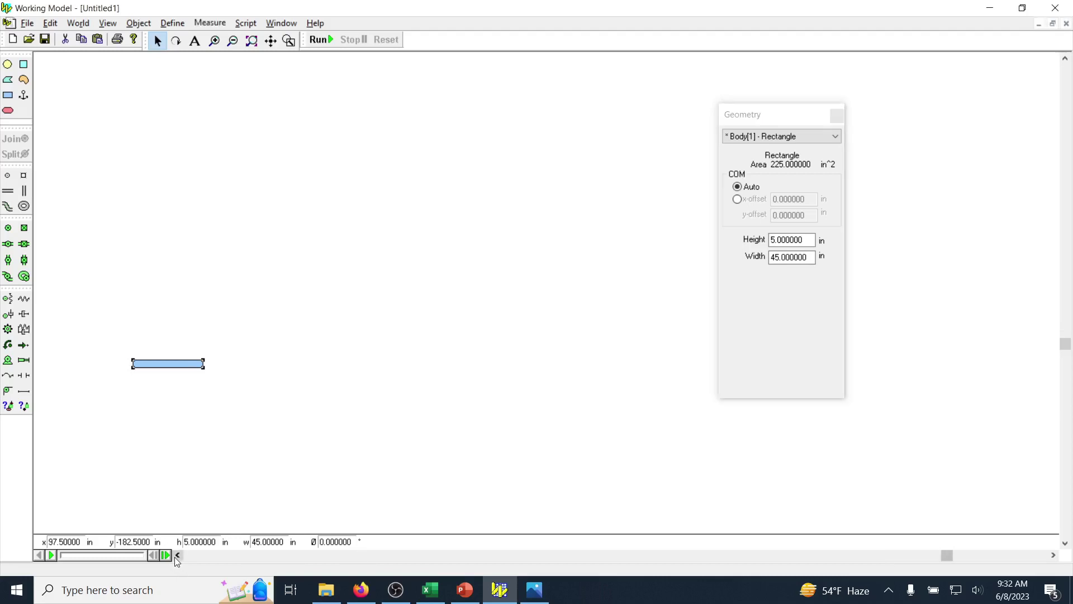
pyautogui.scroll(1, 256, 440)
pyautogui.click(178, 555)
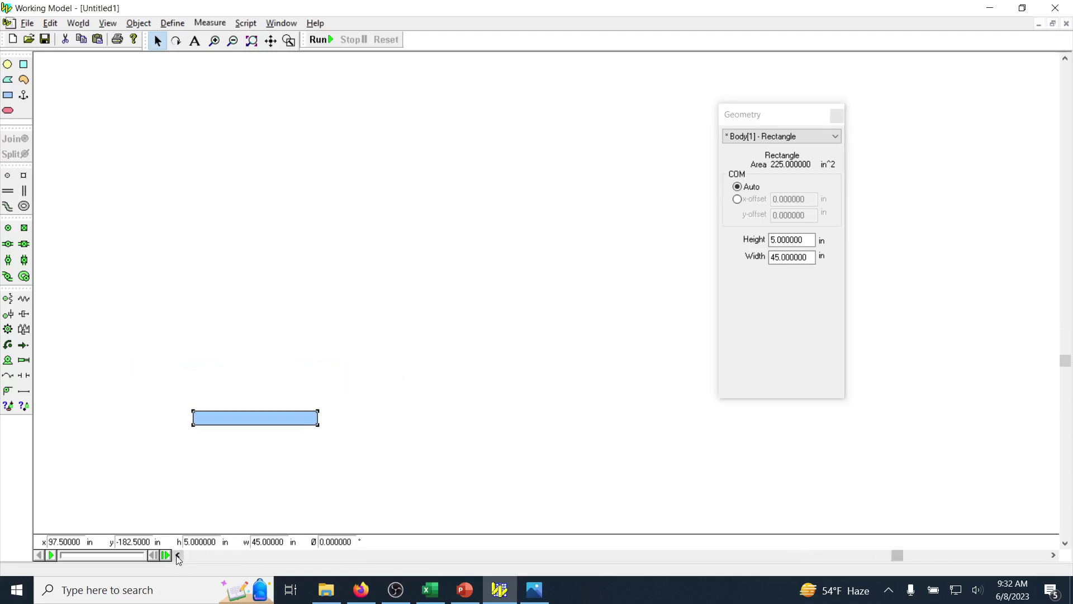
pyautogui.click(178, 556)
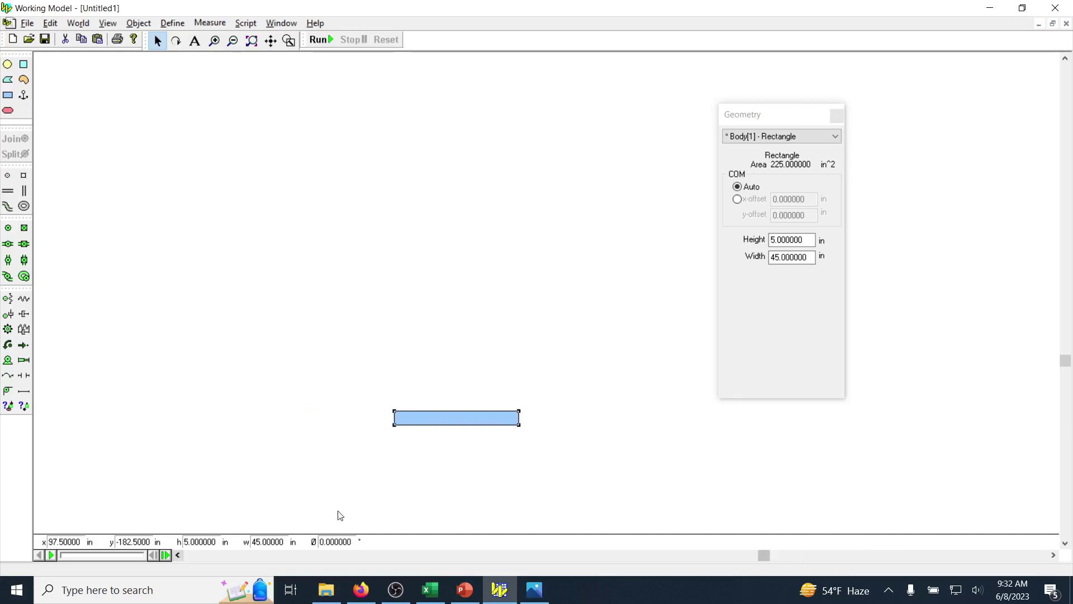
pyautogui.scroll(1, 525, 527)
pyautogui.click(1066, 544)
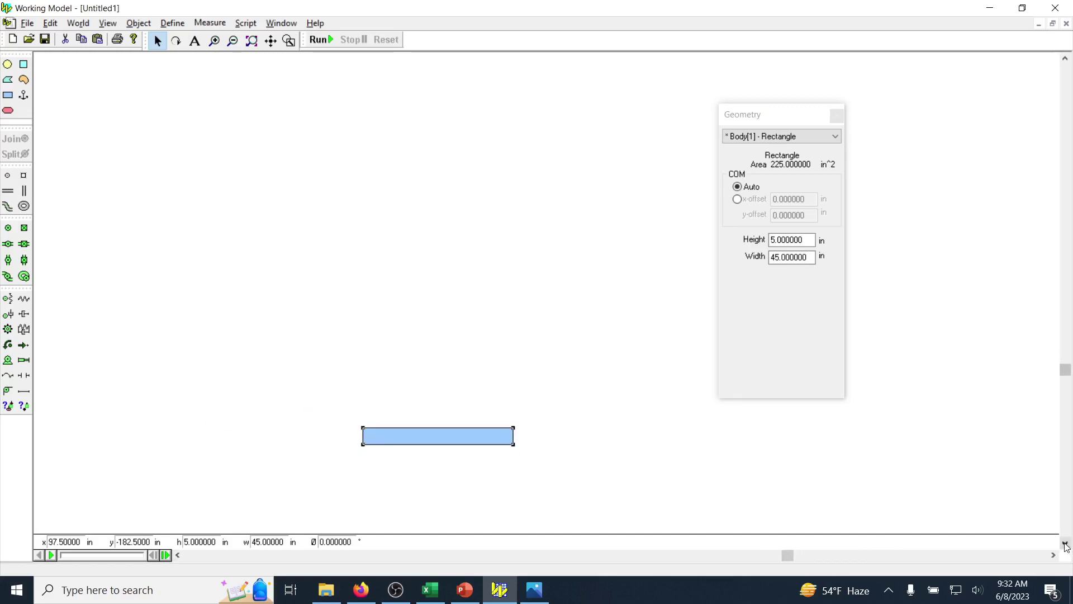
pyautogui.click(812, 257)
pyautogui.moveTo(812, 257); pyautogui.dragTo(717, 257)
pyautogui.write('10')
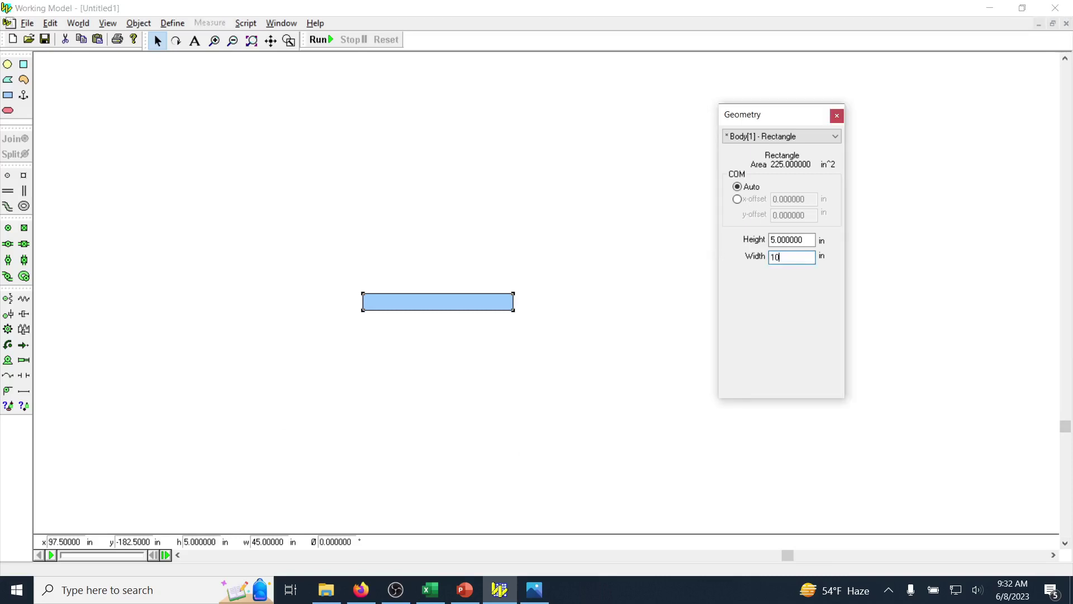
pyautogui.press('Return')
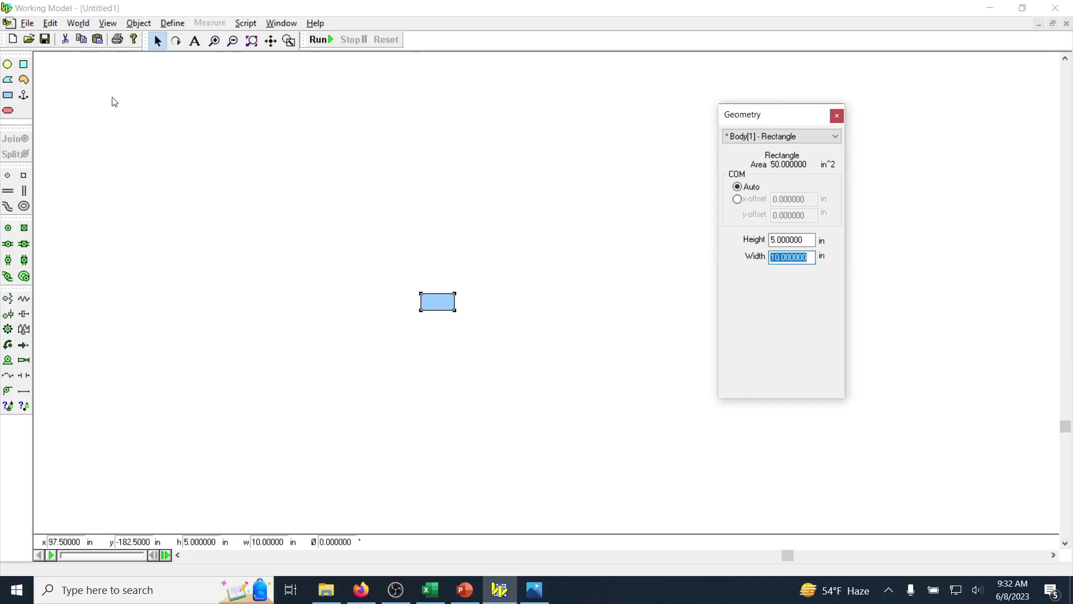
# Step: Set the height of the 10 in wide rectangle to 0.25 in
pyautogui.click(289, 40)
pyautogui.moveTo(404, 269); pyautogui.dragTo(473, 336)
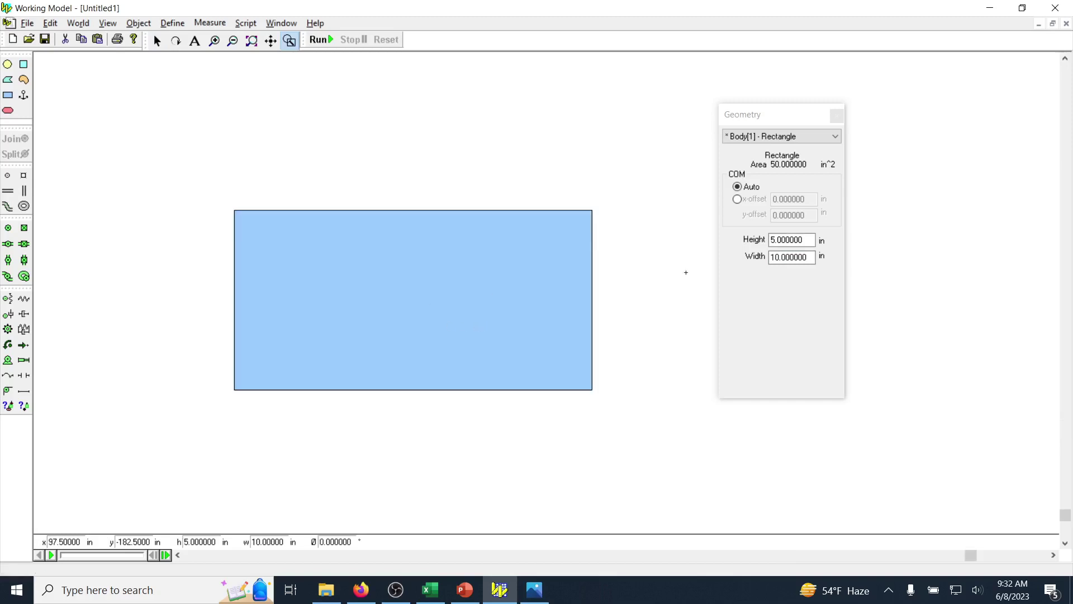
pyautogui.moveTo(812, 240); pyautogui.dragTo(715, 230)
pyautogui.write('2')
pyautogui.press('BackSpace')
pyautogui.write('0.25')
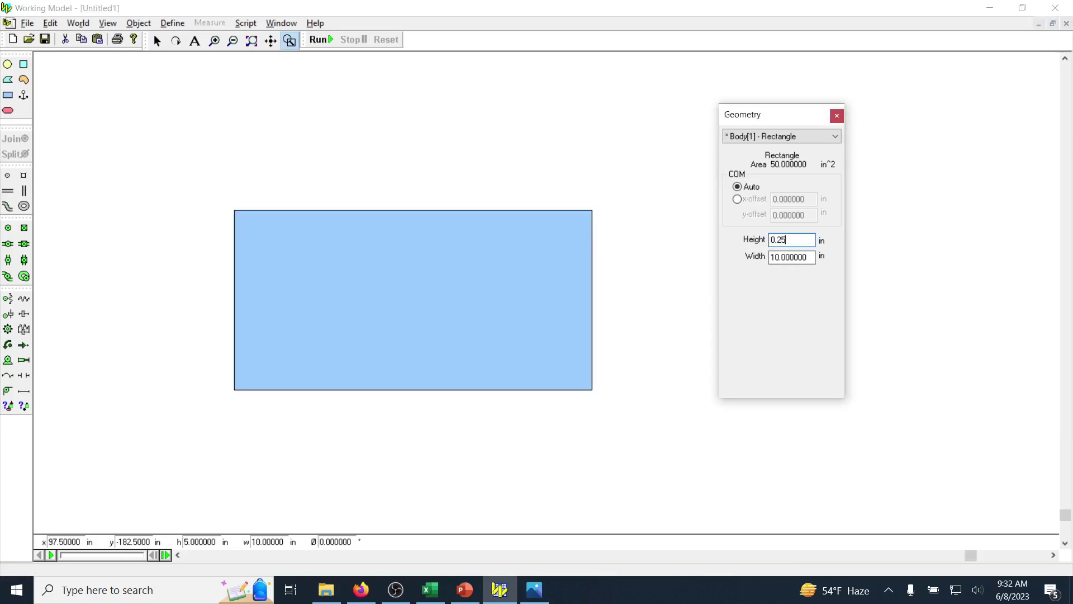
pyautogui.press('Return')
pyautogui.scroll(3, 112, 252)
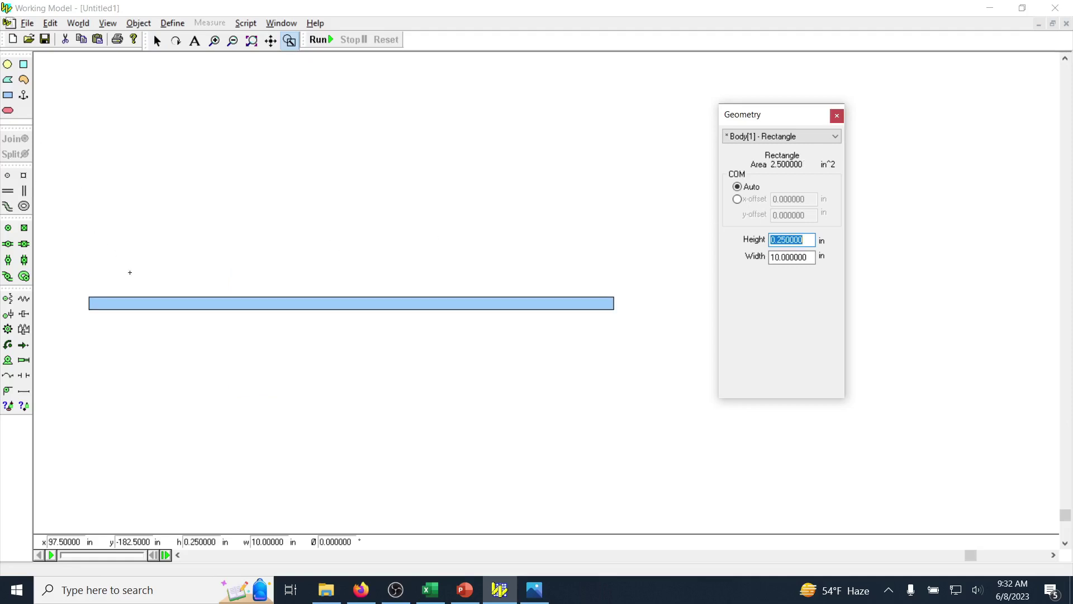
pyautogui.click(179, 555)
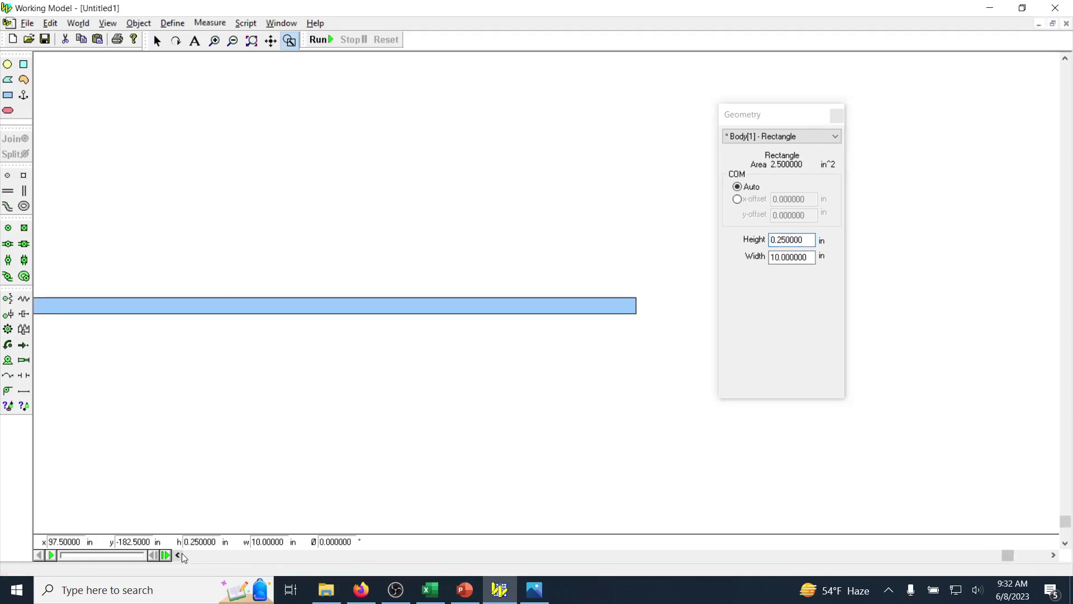
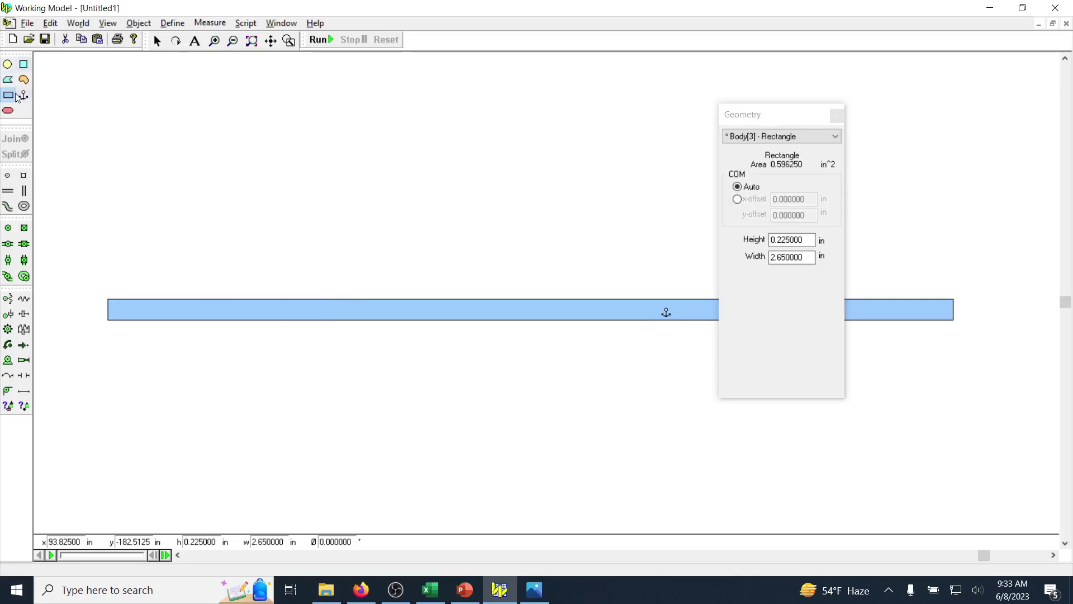
pyautogui.moveTo(180, 164); pyautogui.dragTo(277, 251)
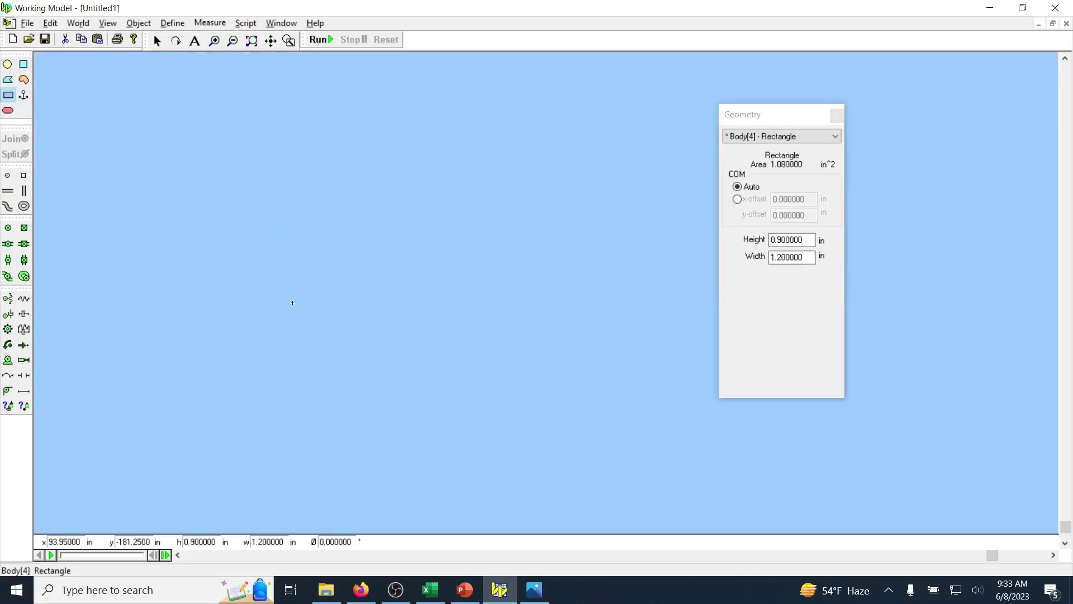
pyautogui.hotkey('ctrl', 'f')
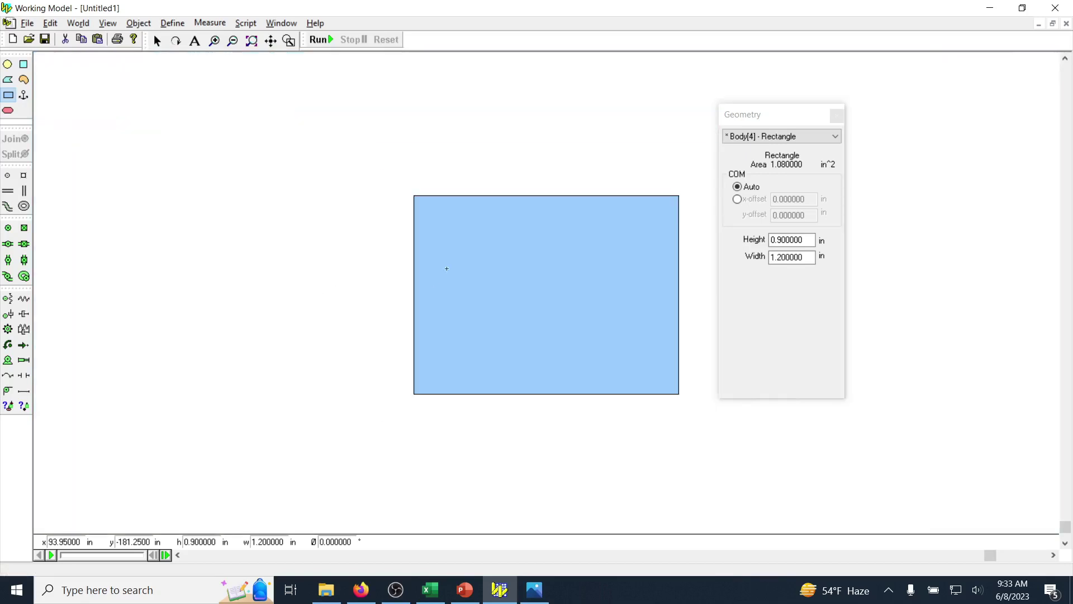
pyautogui.click(157, 40)
pyautogui.click(494, 235)
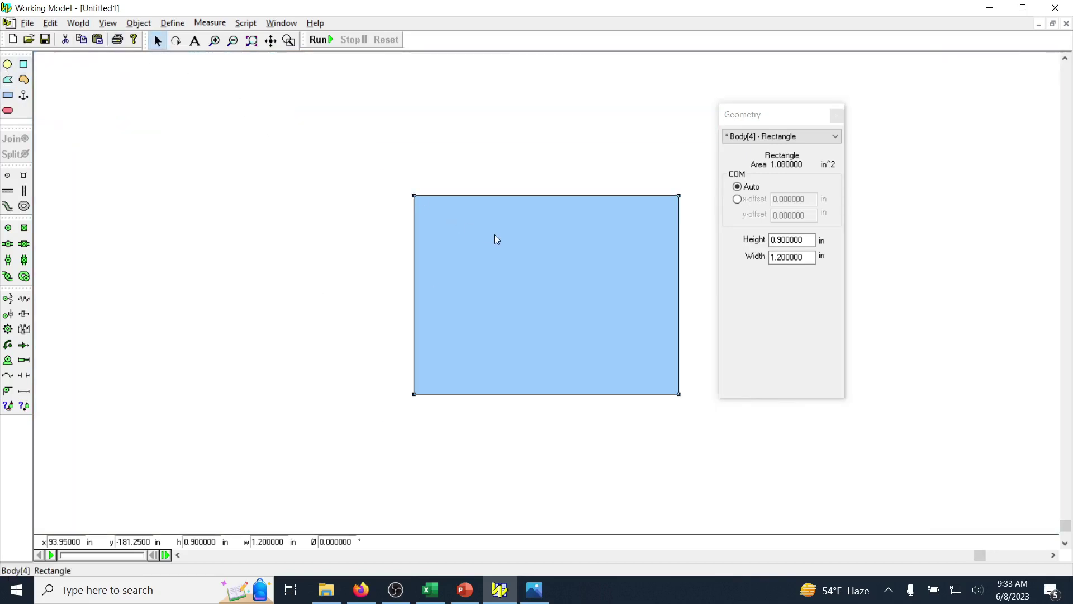
pyautogui.press('Delete')
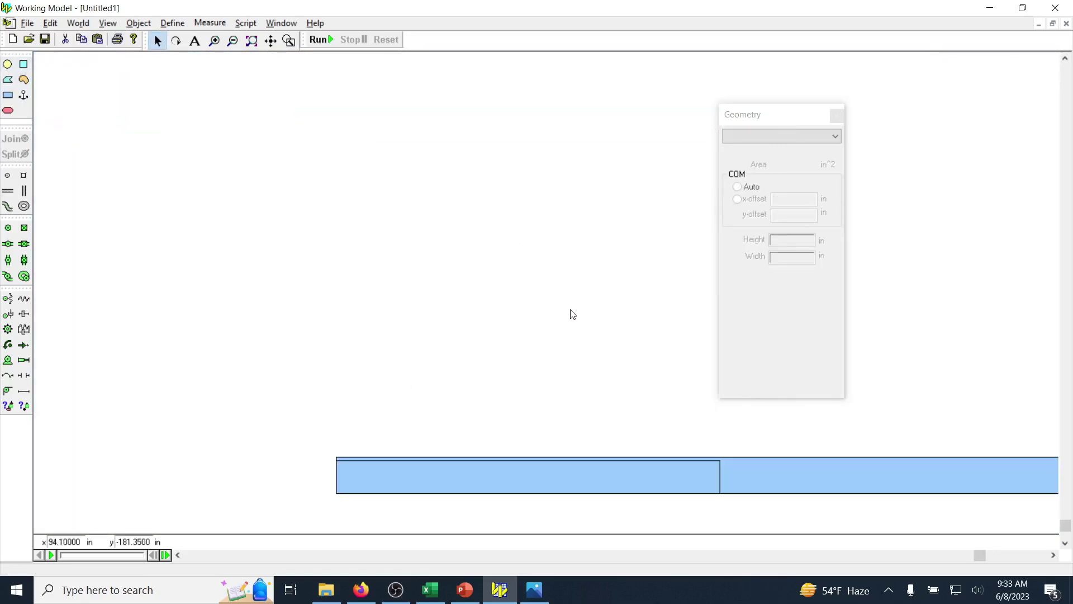
# Step: Open the properties of the short rectangle overlapping the 10 in link, and select its y position value
pyautogui.click(1053, 555)
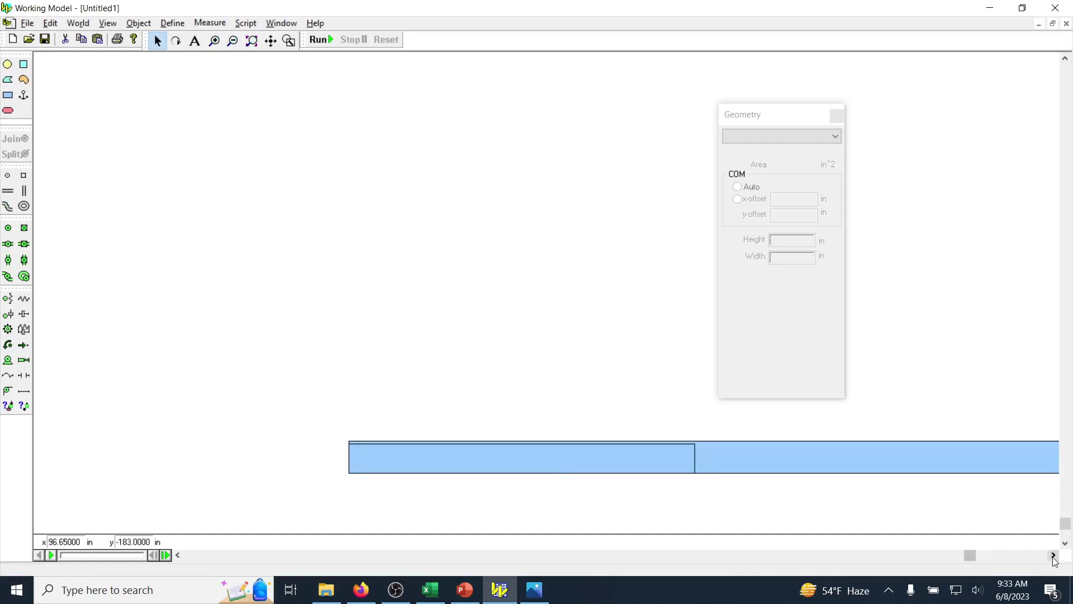
pyautogui.click(1053, 555)
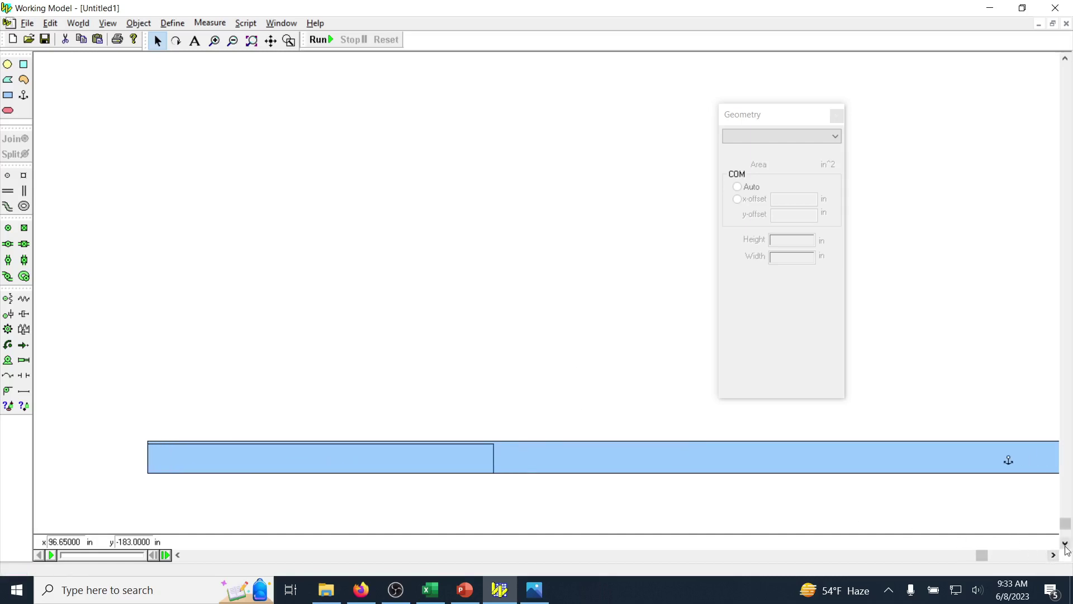
pyautogui.click(1065, 543)
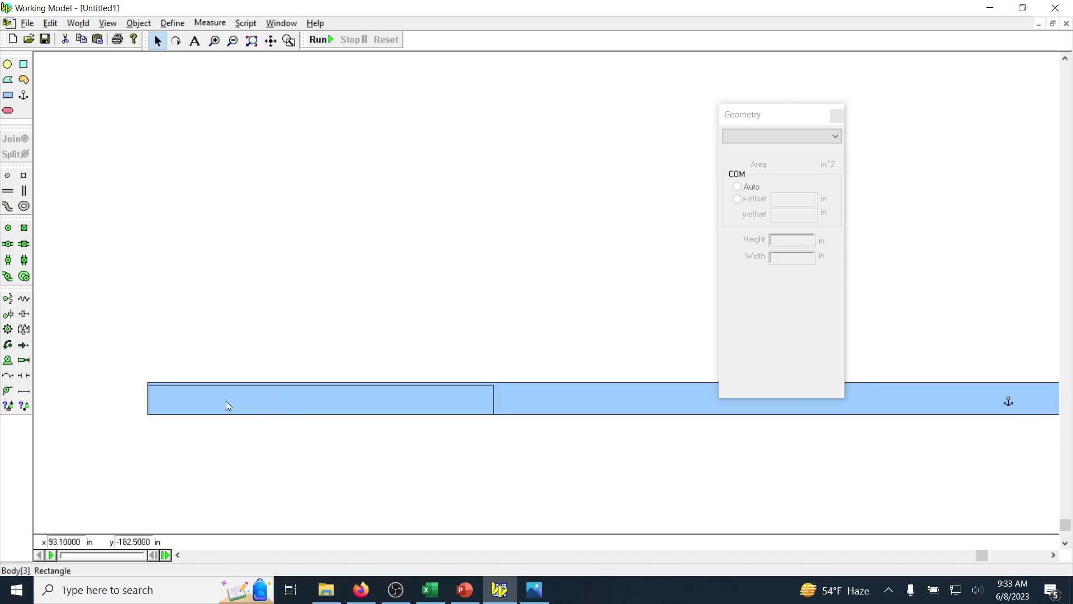
pyautogui.click(292, 393)
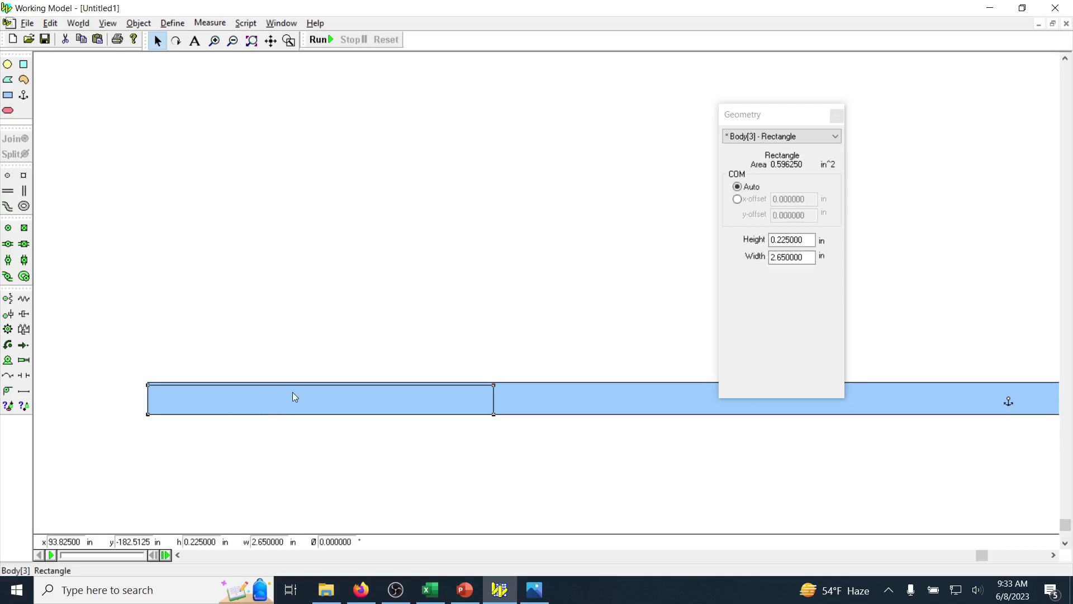
pyautogui.rightClick(319, 414)
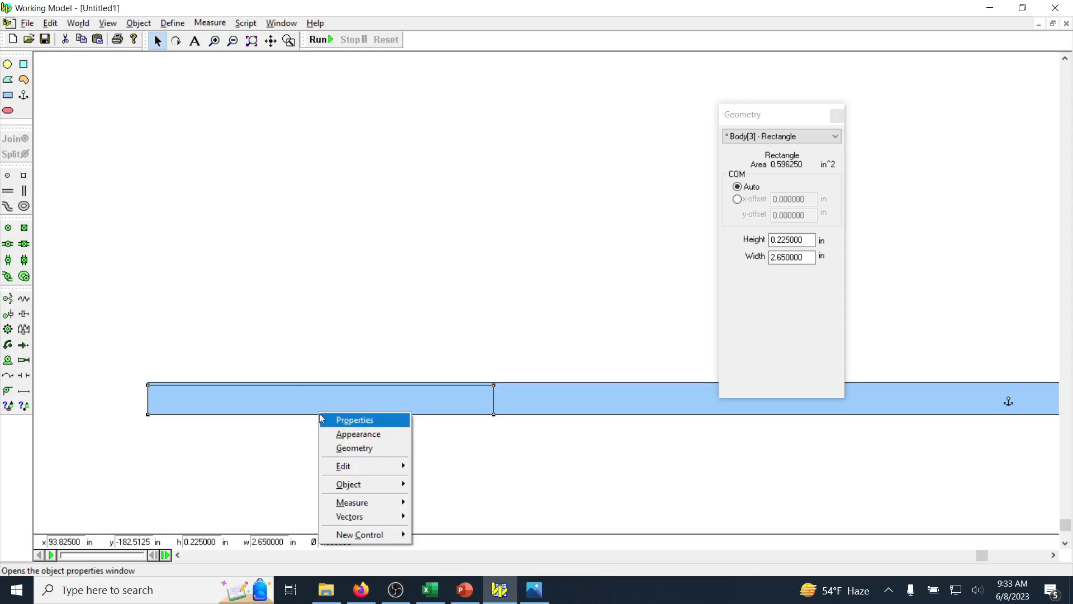
pyautogui.click(353, 422)
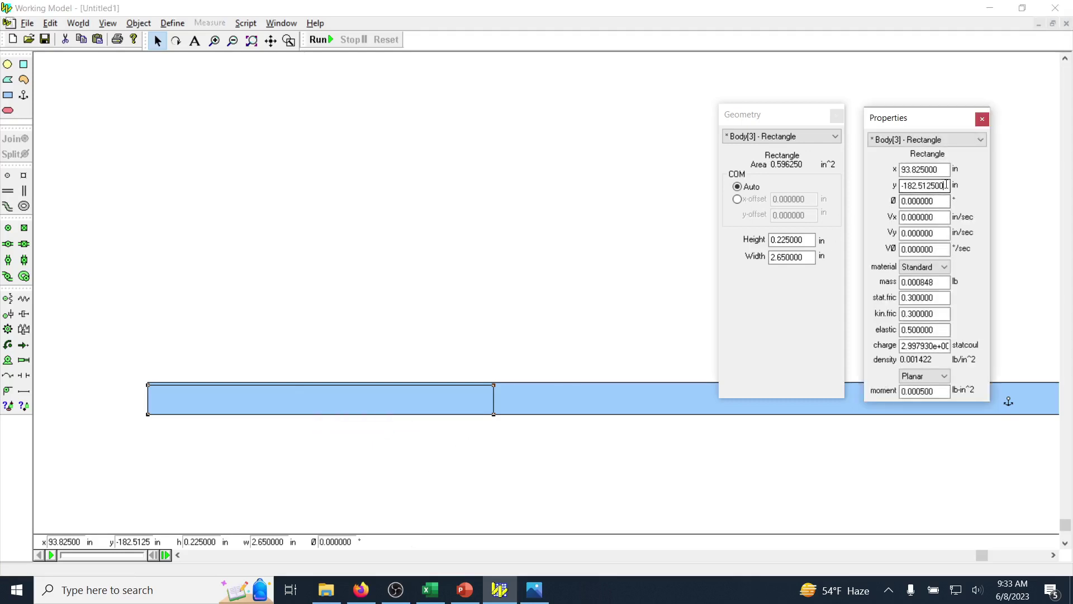
pyautogui.moveTo(946, 185); pyautogui.dragTo(905, 187)
pyautogui.rightClick(920, 186)
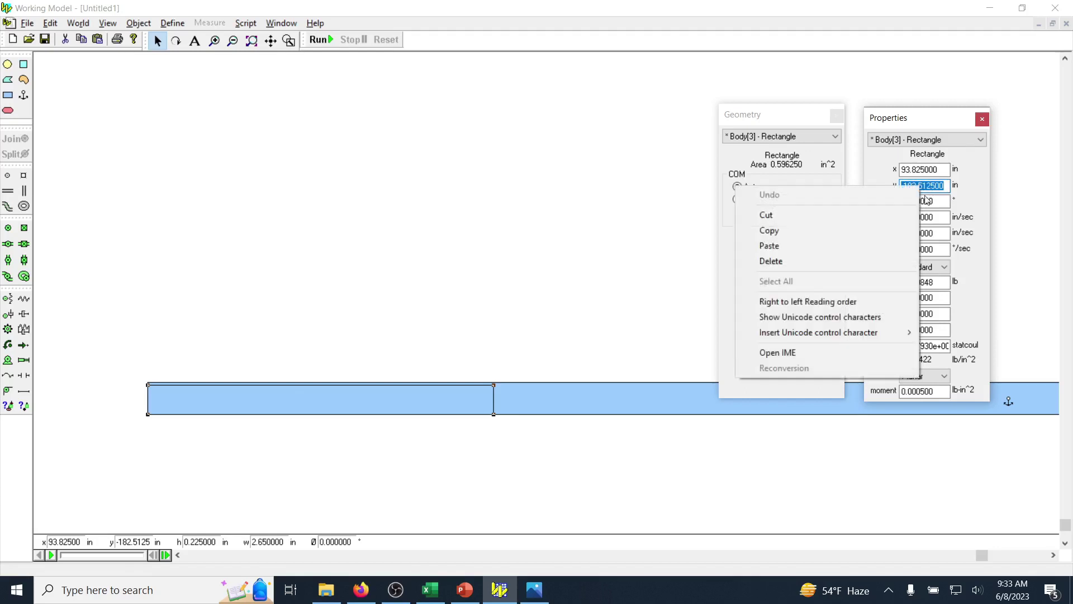
pyautogui.click(642, 398)
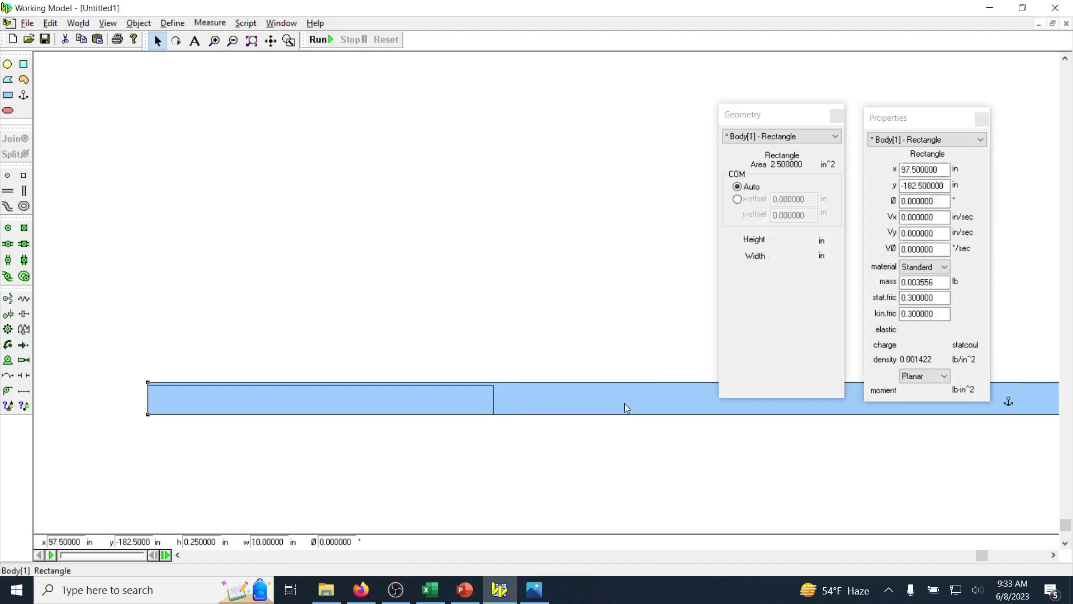
# Step: Set the height of the 10 in wide rectangle to 0.225 in, matching the short rectangle
pyautogui.click(449, 405)
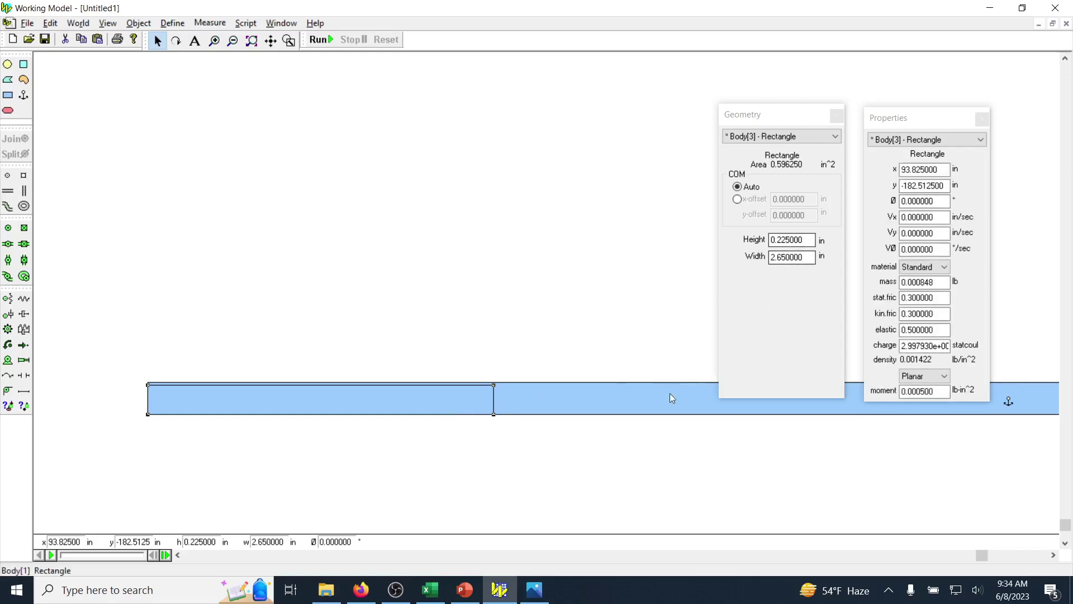
pyautogui.click(803, 241)
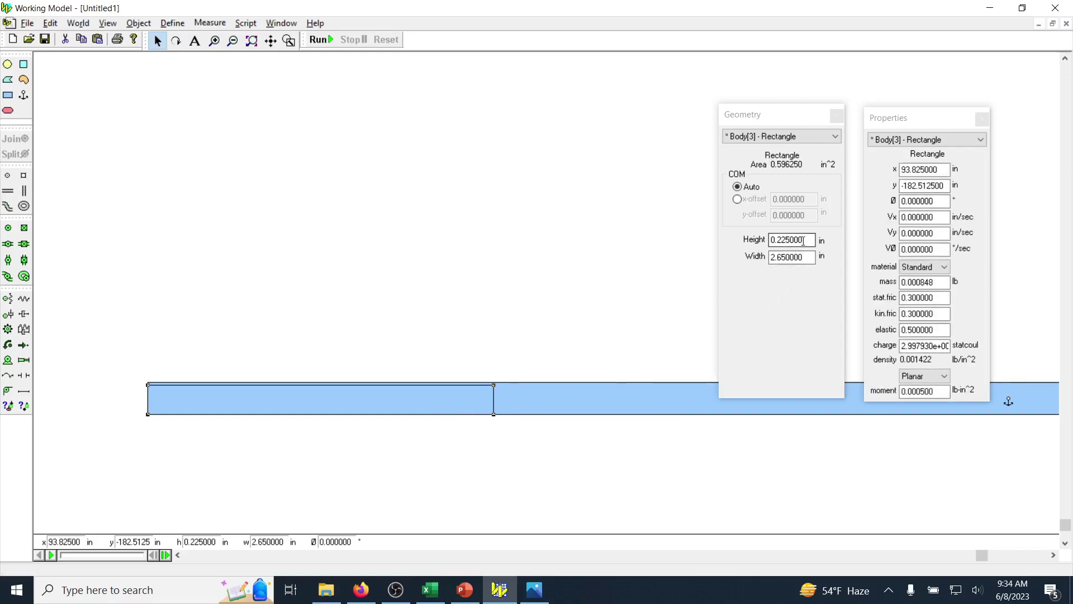
pyautogui.moveTo(806, 240); pyautogui.dragTo(780, 237)
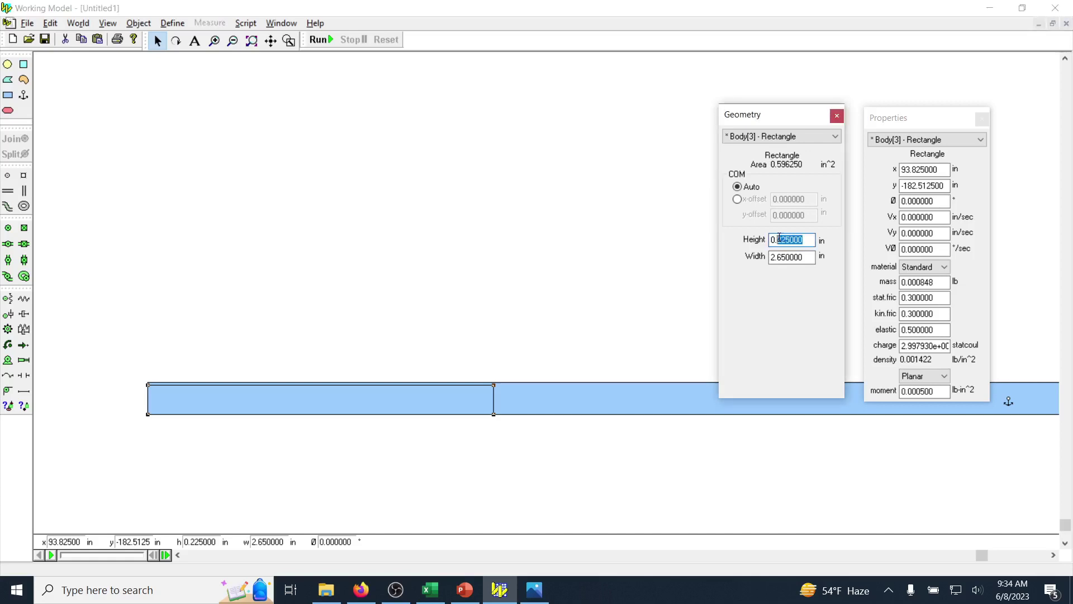
pyautogui.click(541, 397)
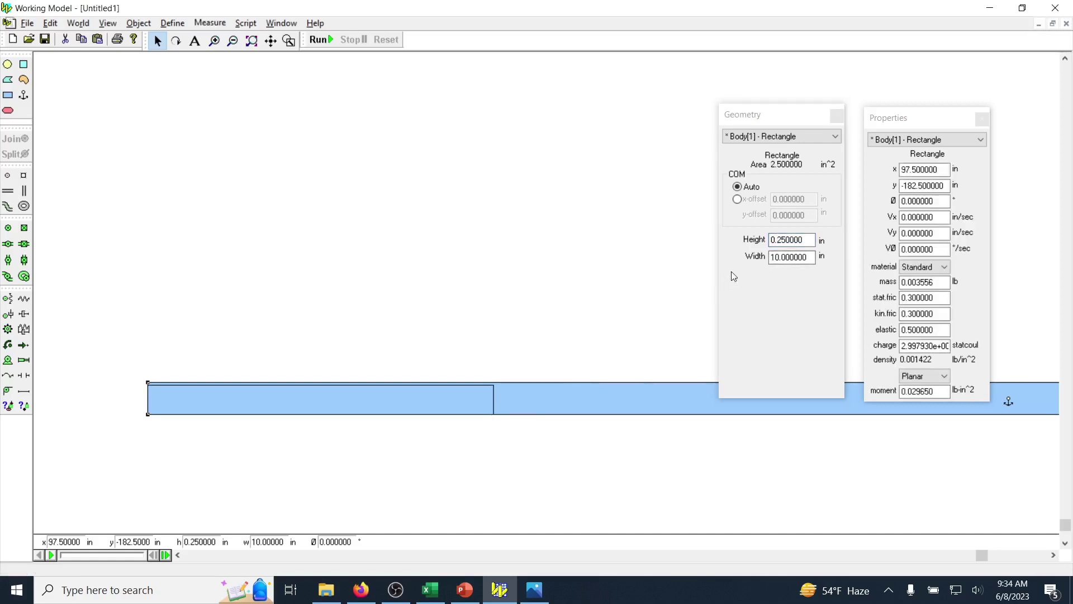
pyautogui.click(783, 240)
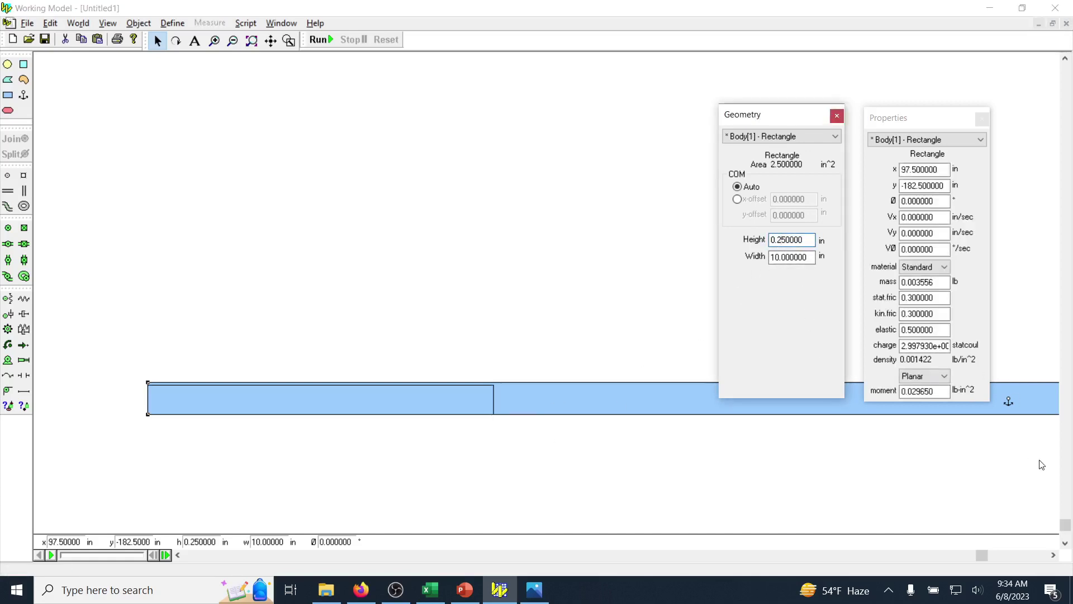
pyautogui.press('Return')
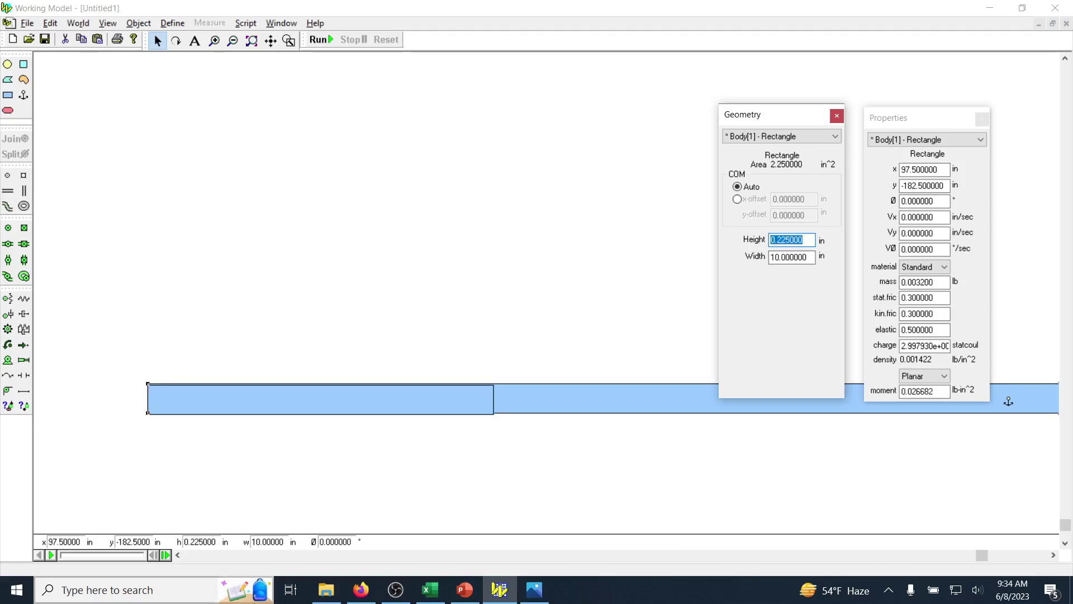
# Step: Copy the short rectangle's y position of -182.5125 in and apply it to the 10 in wide rectangle
pyautogui.click(438, 395)
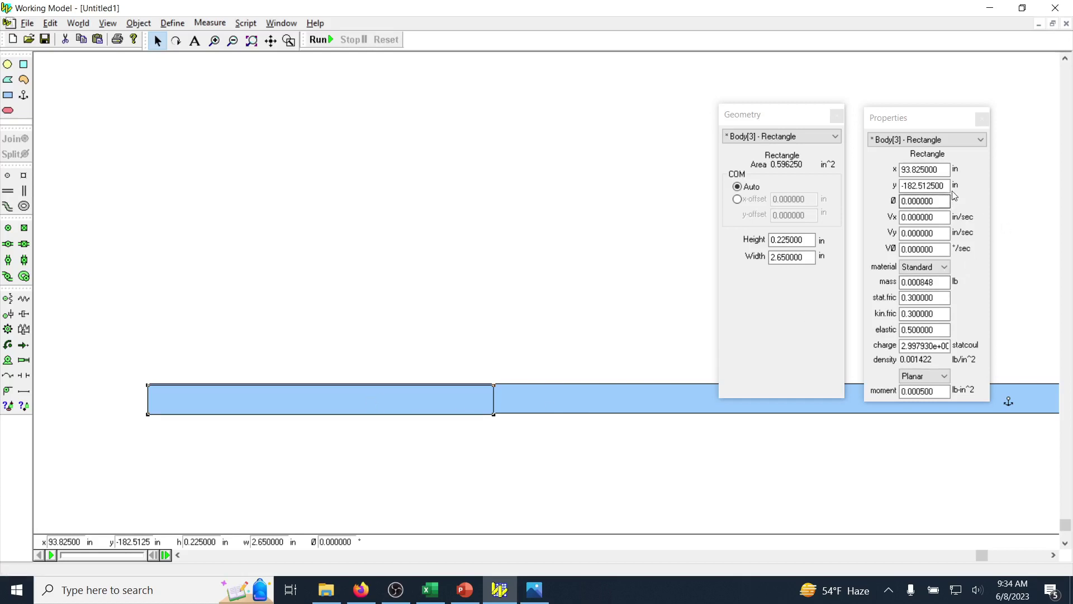
pyautogui.doubleClick(944, 186)
pyautogui.rightClick(933, 185)
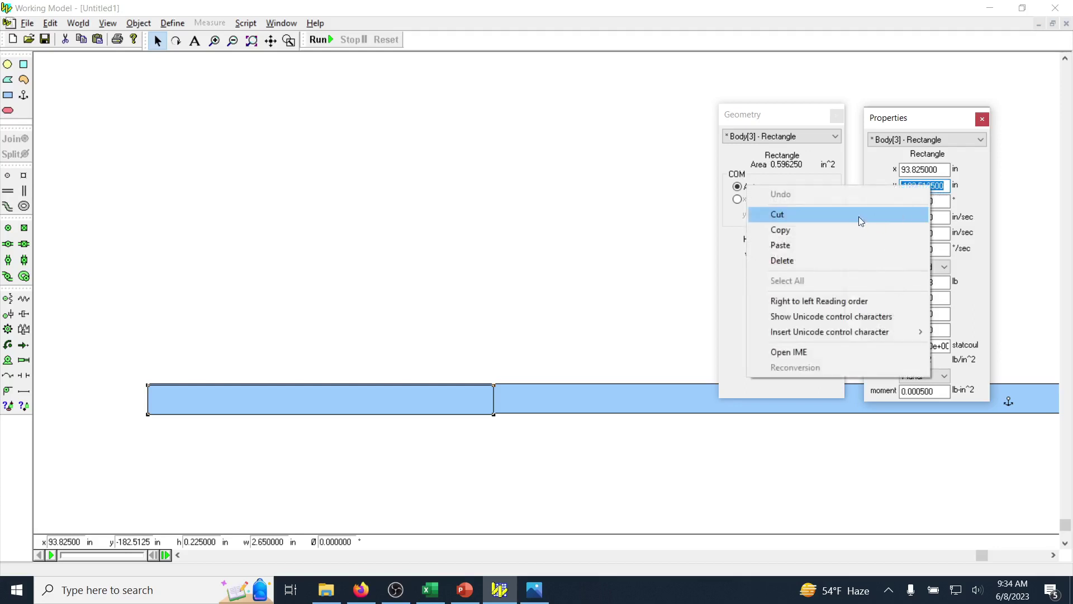
pyautogui.click(812, 231)
pyautogui.click(585, 398)
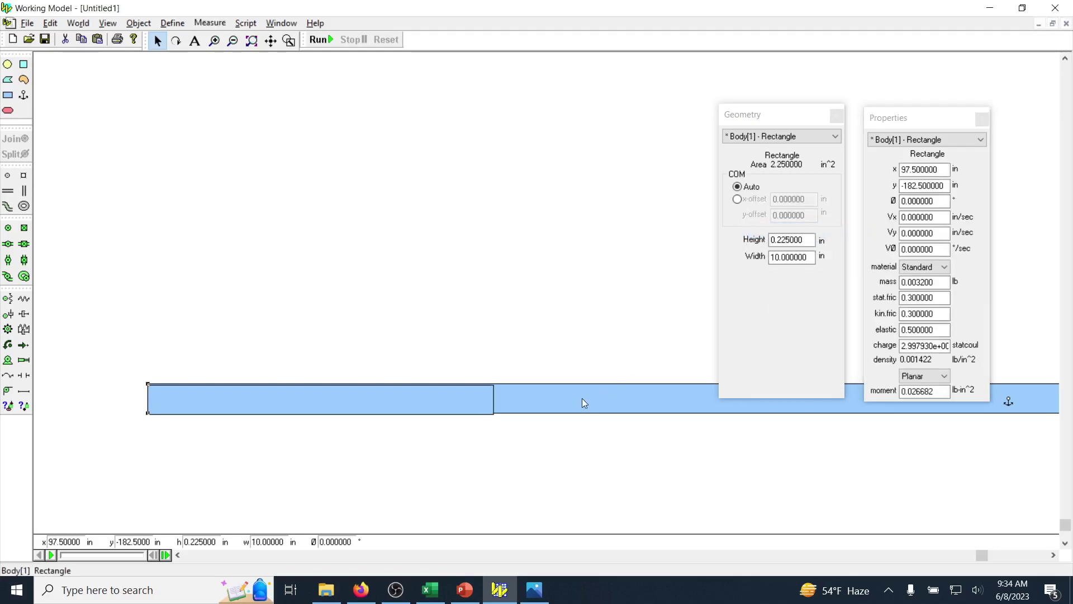
pyautogui.doubleClick(924, 186)
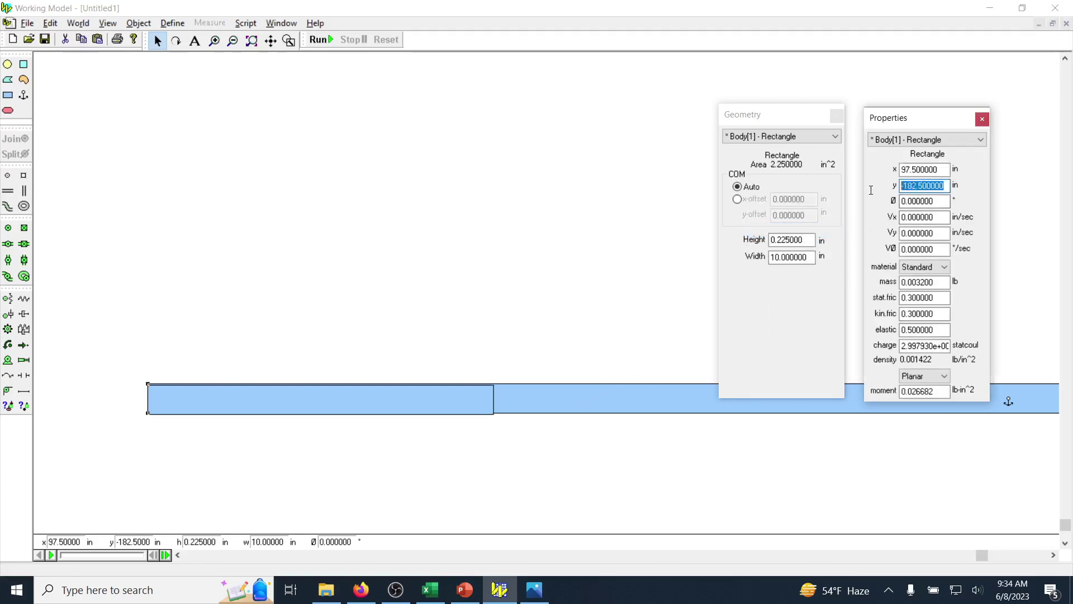
pyautogui.hotkey('ctrl', 'v')
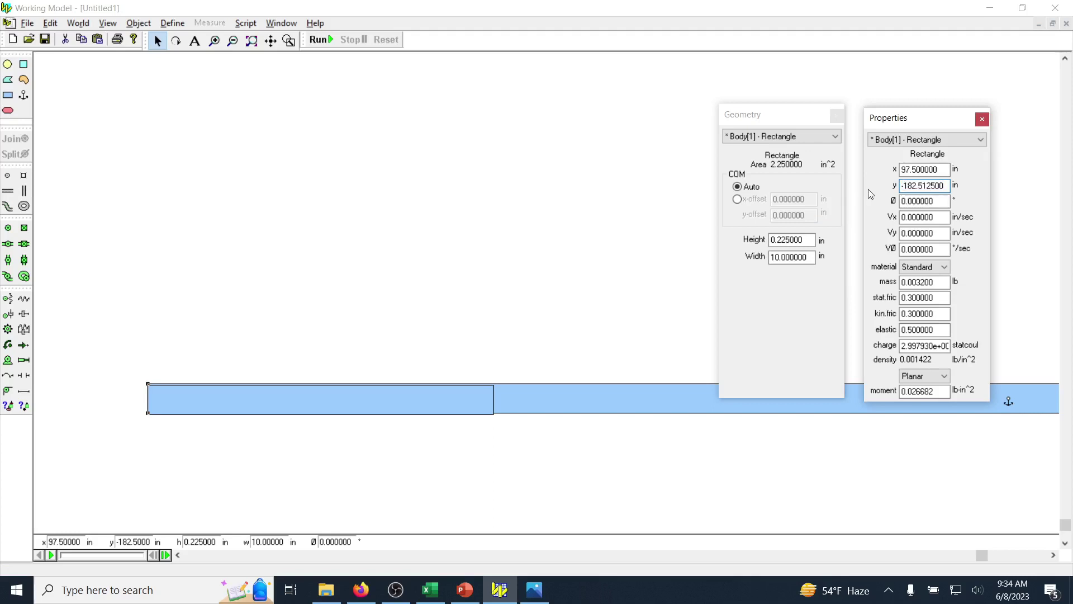
pyautogui.press('Return')
# Step: Pin the short link to the 10 in ground link with a pin joint at the midpoint of their shared left end
pyautogui.click(357, 325)
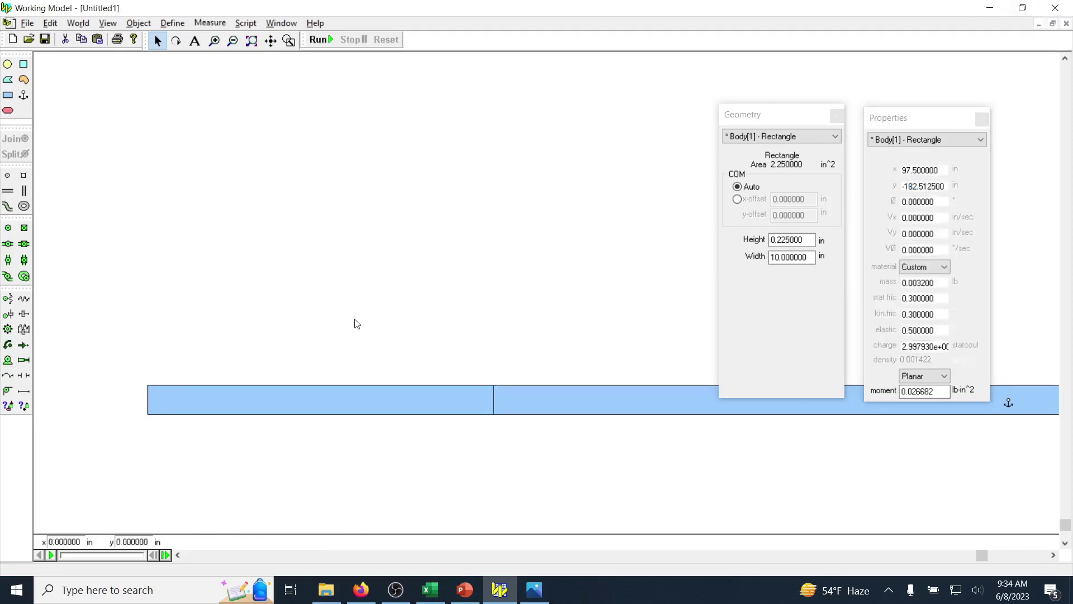
pyautogui.click(7, 227)
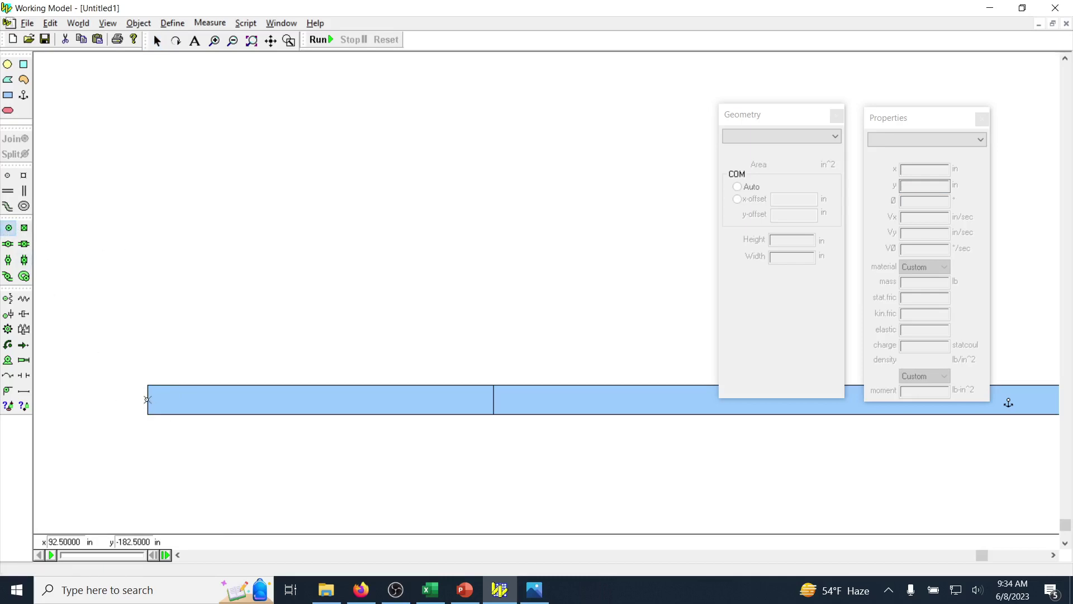
pyautogui.click(147, 399)
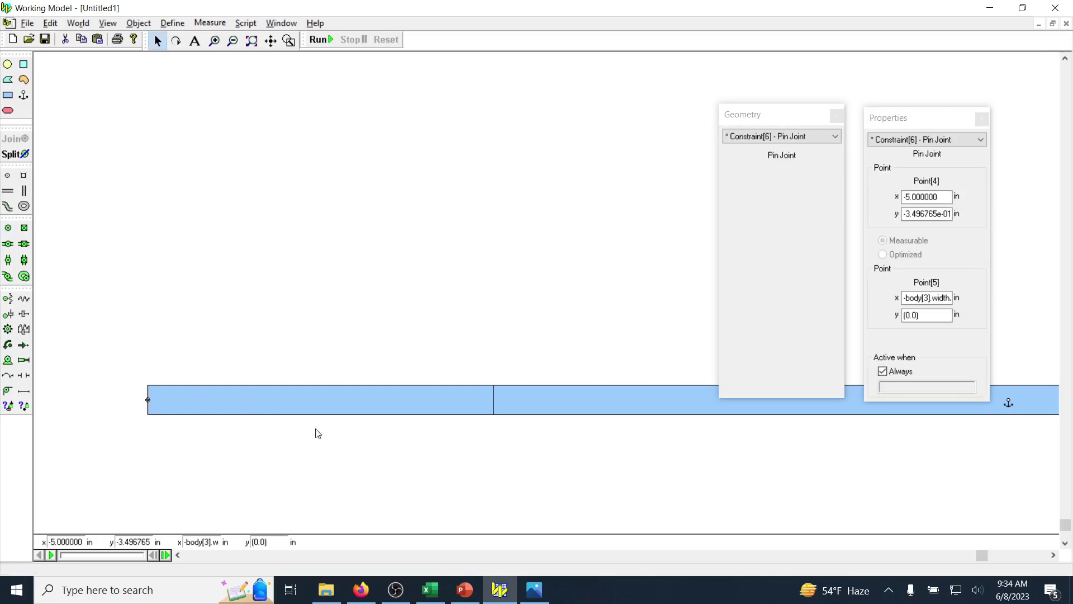
# Step: Try drawing a rectangle about 5.1 in wide and 0.2 in high from the short link's right end along the ground link, and undo it
pyautogui.click(1050, 559)
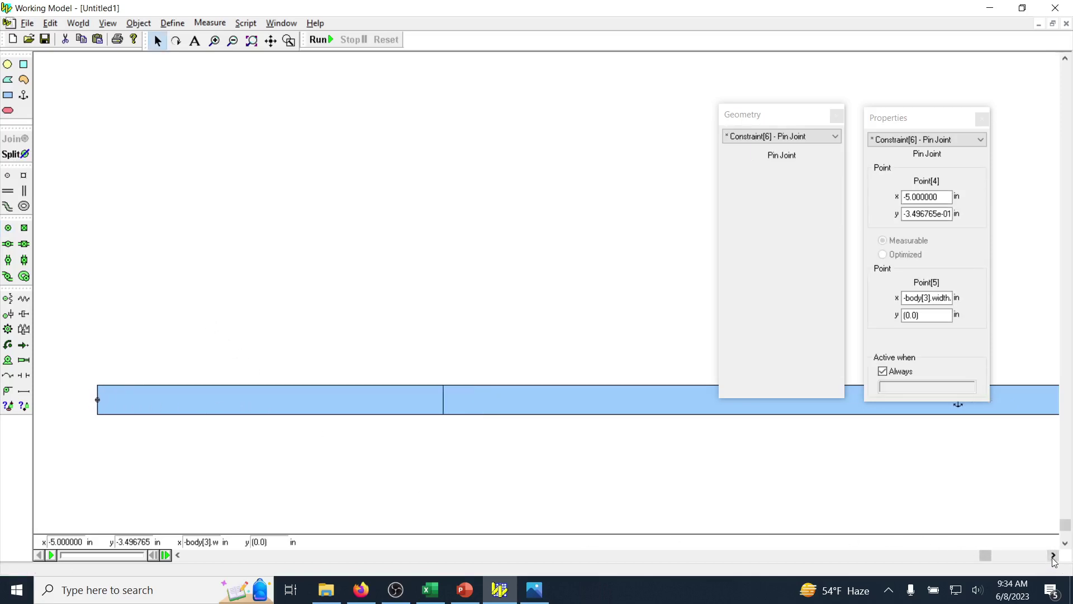
pyautogui.hotkey('ctrl', 'f')
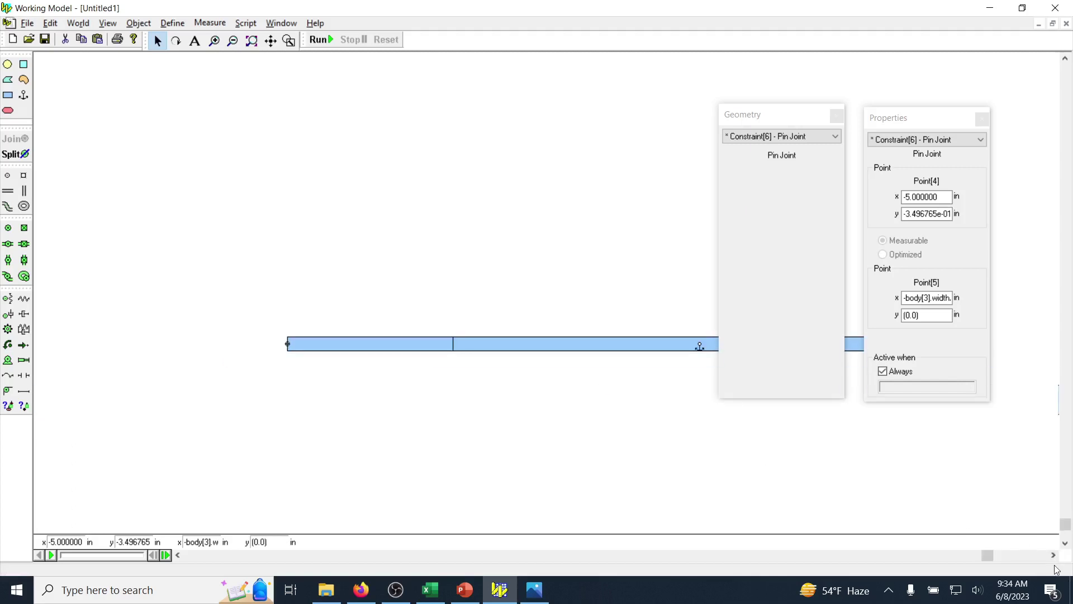
pyautogui.click(1053, 555)
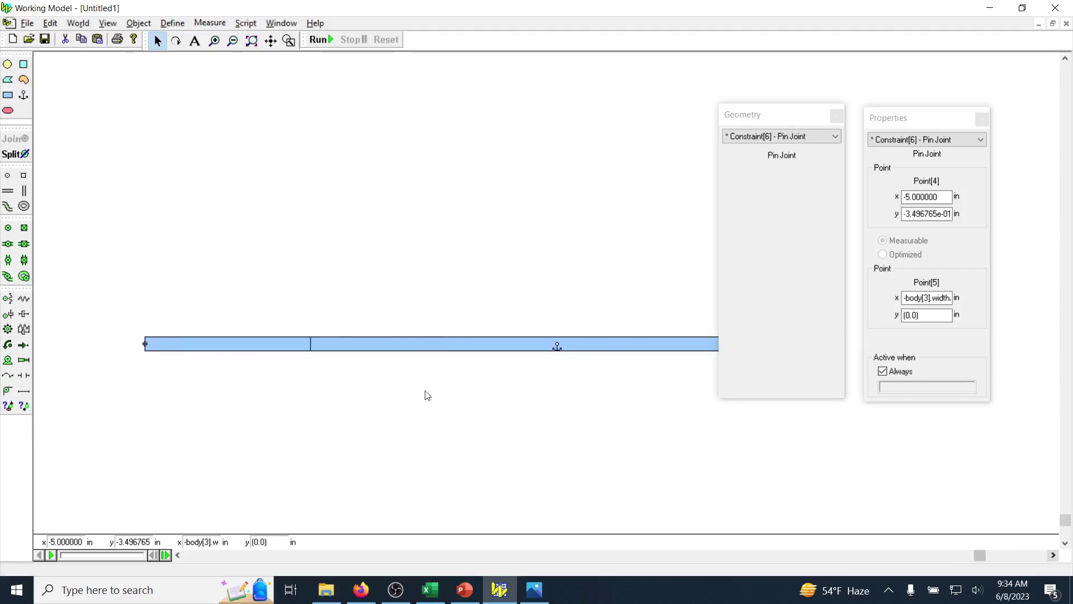
pyautogui.scroll(2, 391, 394)
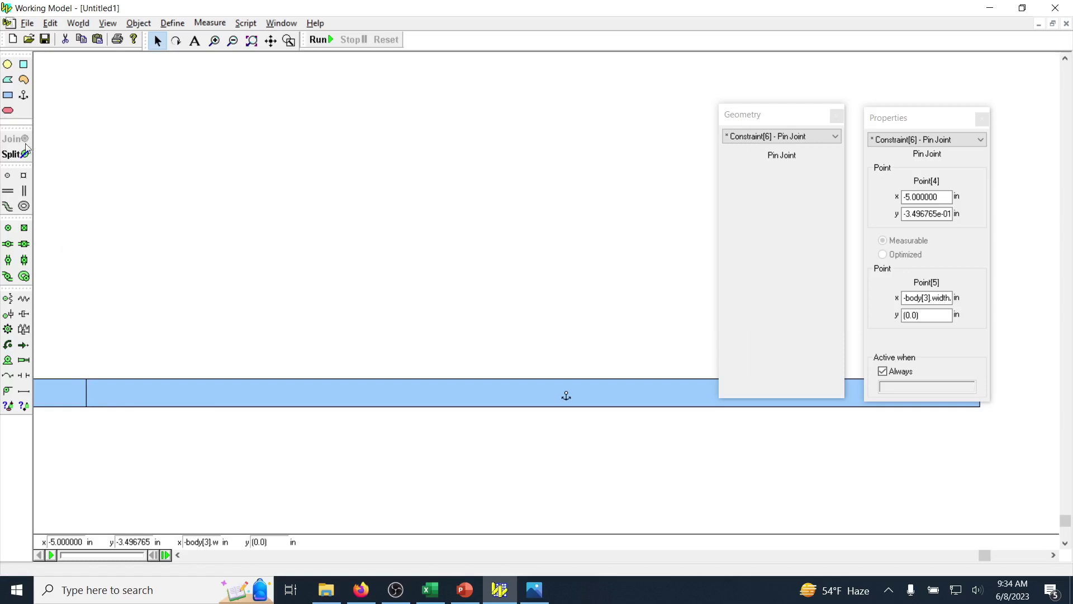
pyautogui.click(8, 95)
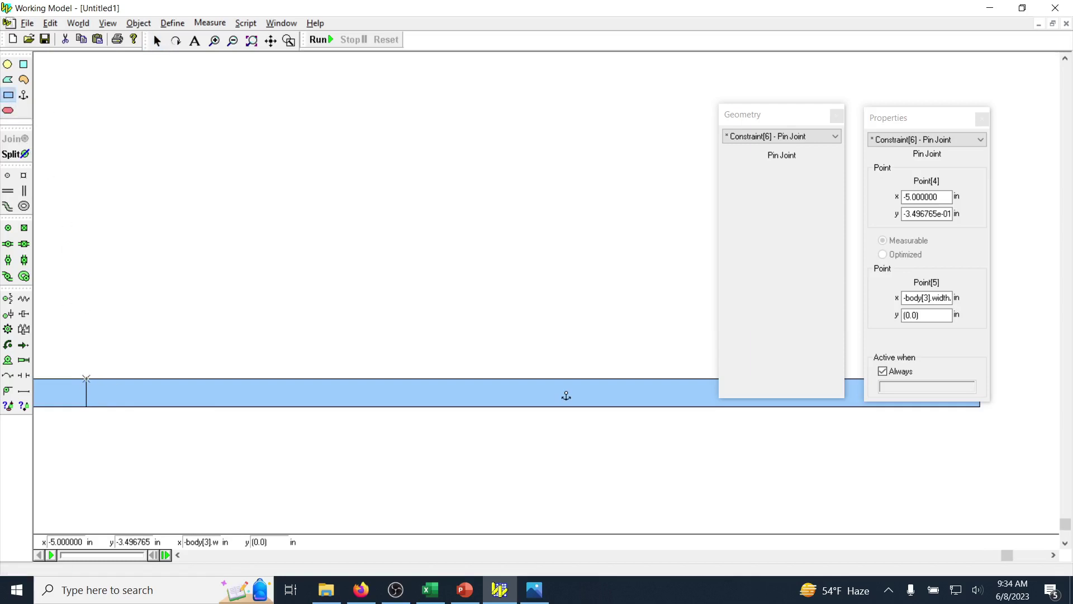
pyautogui.moveTo(86, 379); pyautogui.dragTo(709, 404)
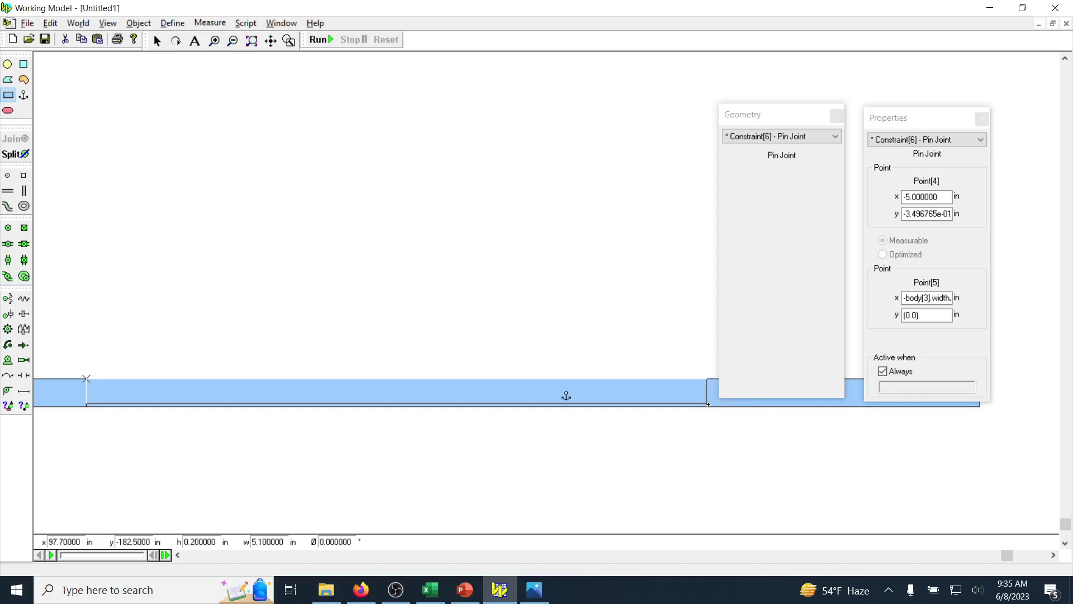
pyautogui.moveTo(708, 404); pyautogui.dragTo(708, 404)
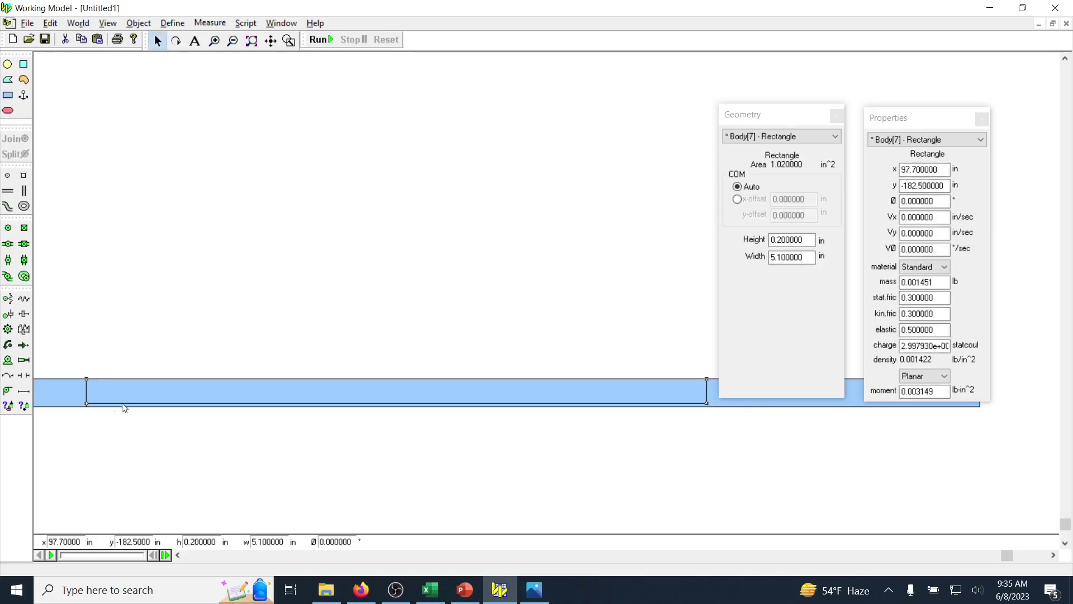
pyautogui.hotkey('ctrl', 'z')
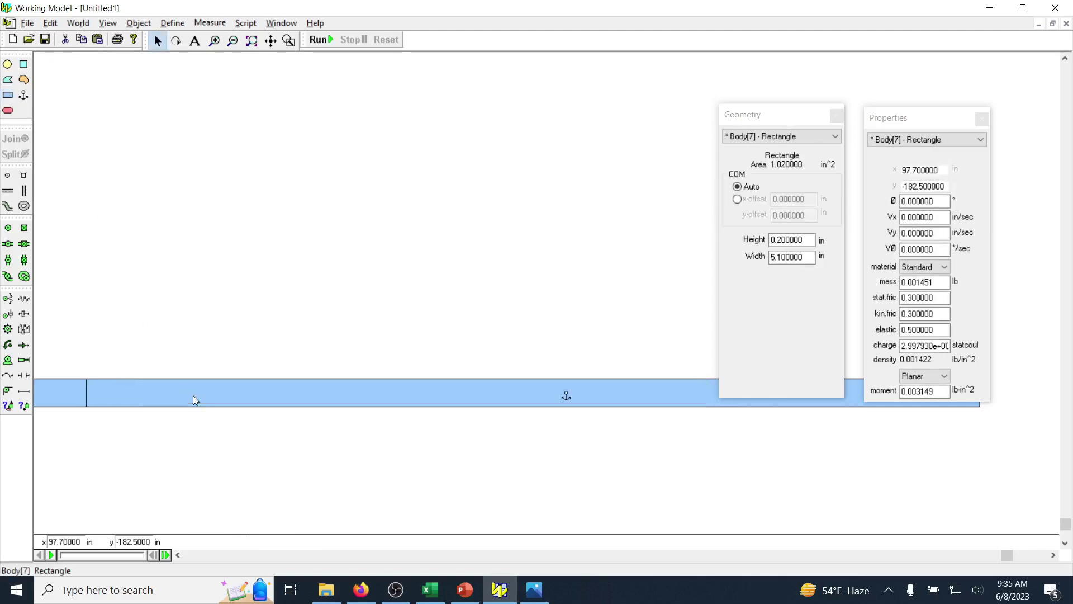
pyautogui.hotkey('ctrl', 'z')
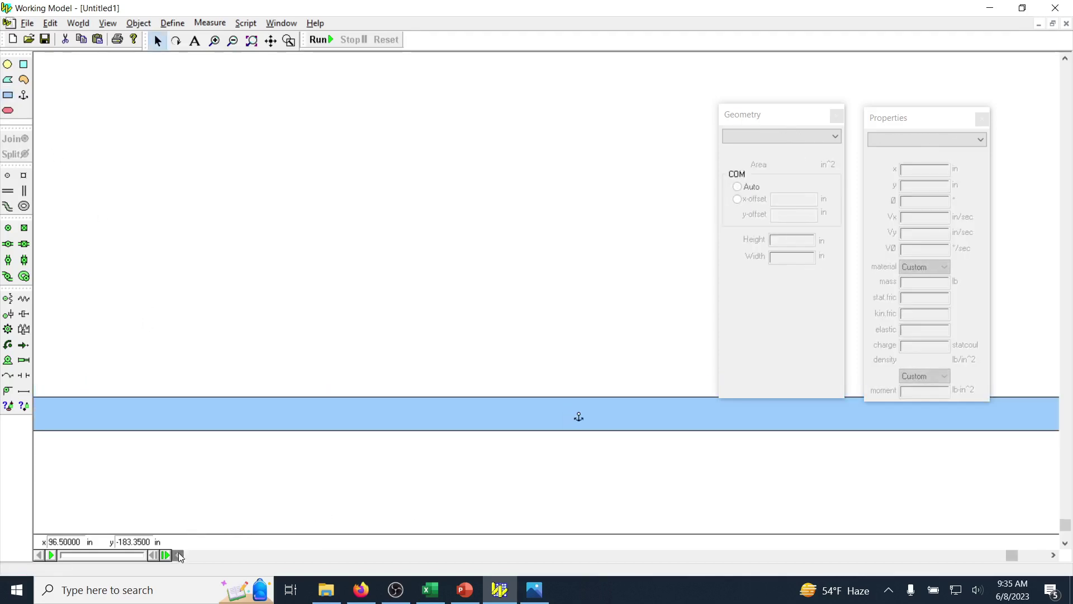
# Step: Draw a rectangle about 0.6 in wide and 0.225 in high from the short link's right end along the ground link
pyautogui.click(178, 556)
pyautogui.click(179, 555)
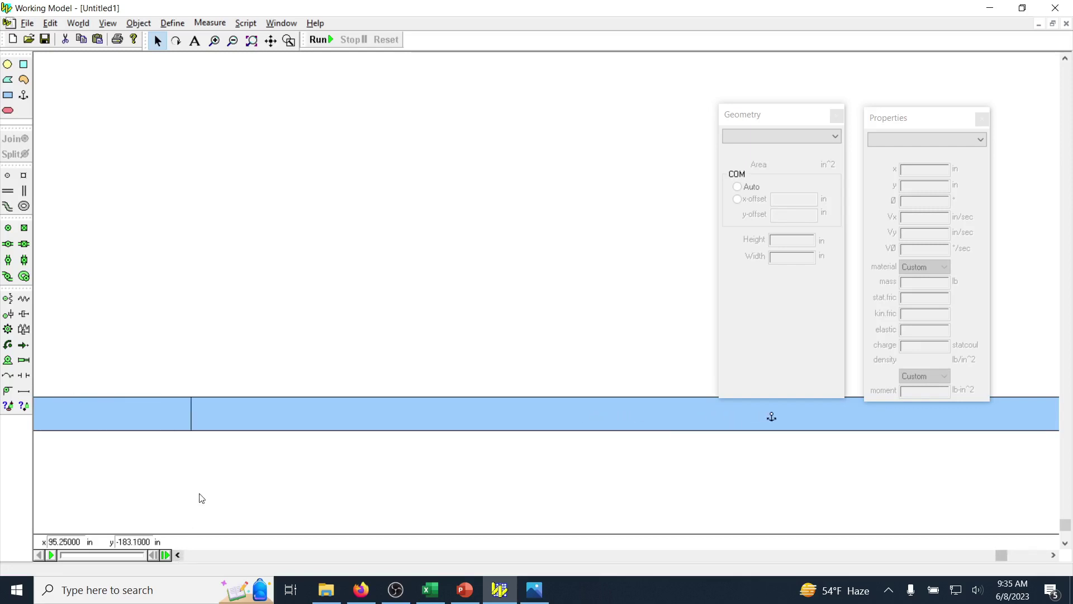
pyautogui.click(179, 555)
pyautogui.click(179, 556)
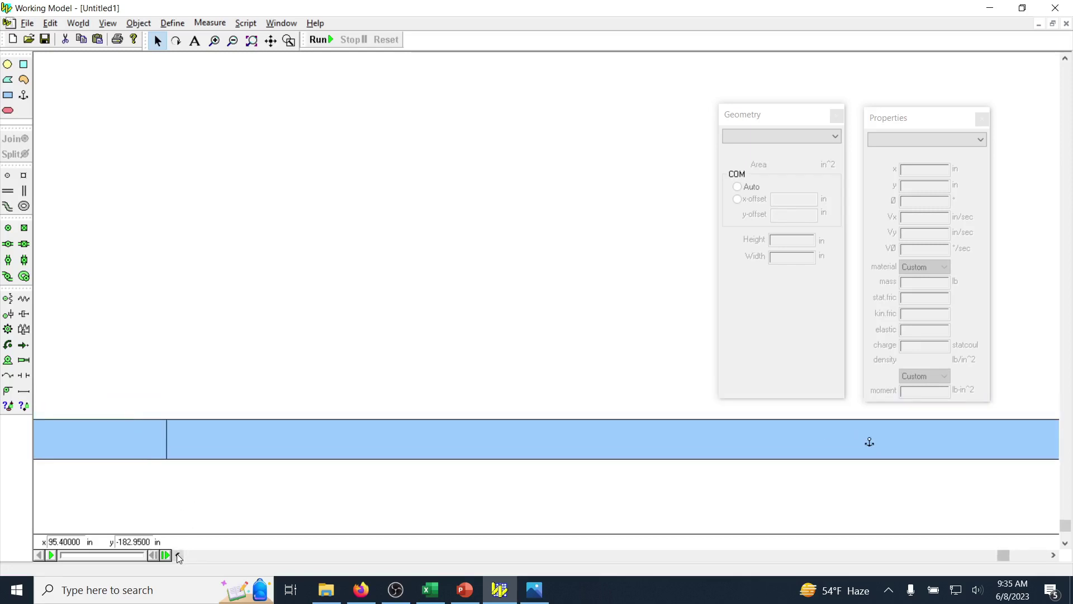
pyautogui.click(179, 556)
pyautogui.click(1064, 543)
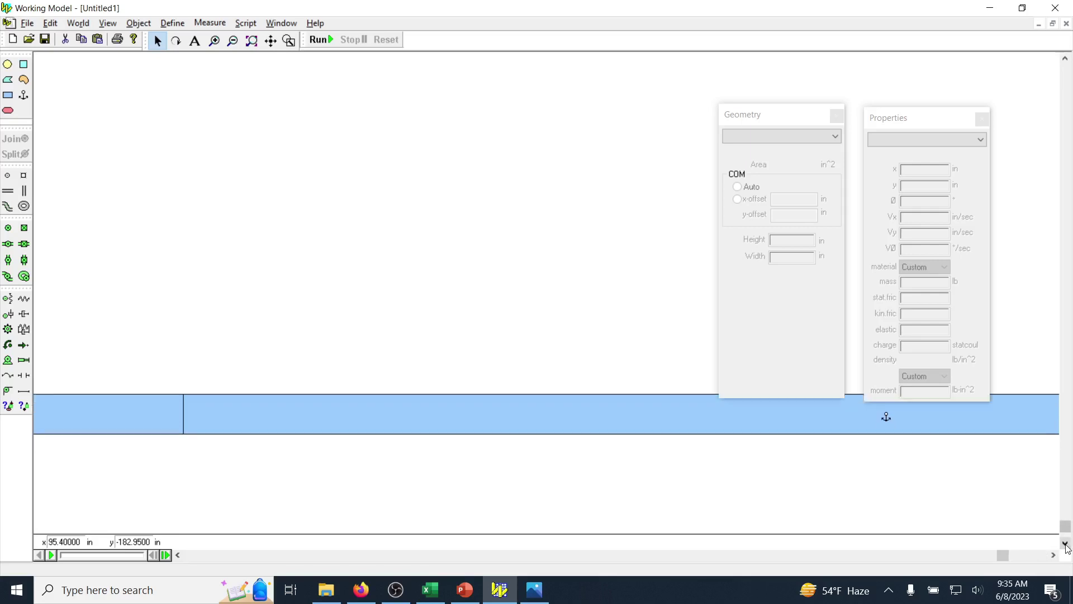
pyautogui.click(8, 96)
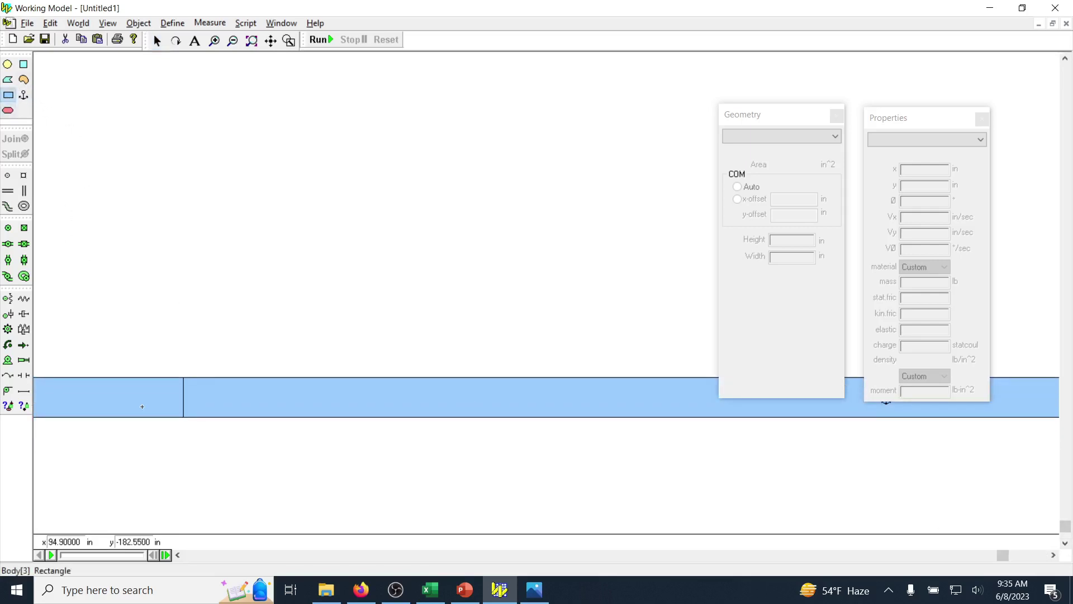
pyautogui.moveTo(183, 417); pyautogui.dragTo(290, 377)
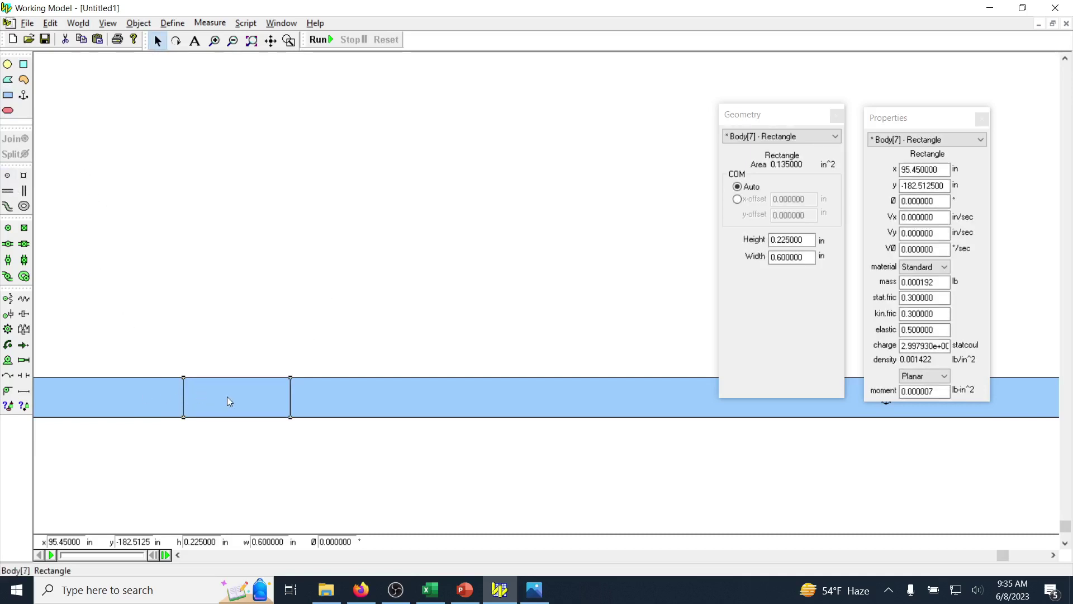
# Step: Pin the short link to the 0.6 in wide rectangle with a pin joint at the midpoint of their shared edge
pyautogui.click(127, 397)
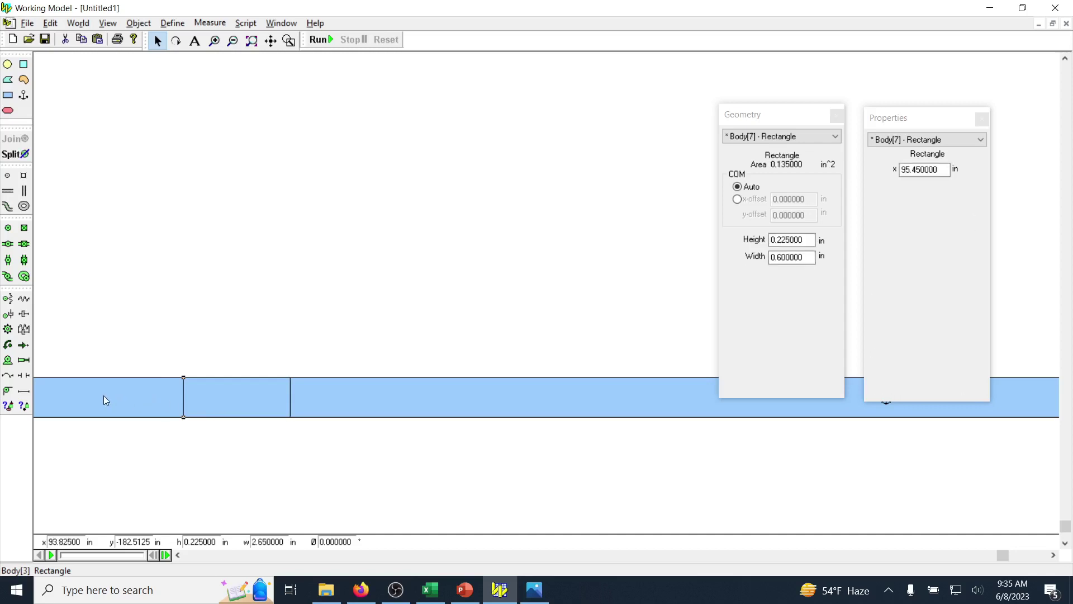
pyautogui.click(8, 228)
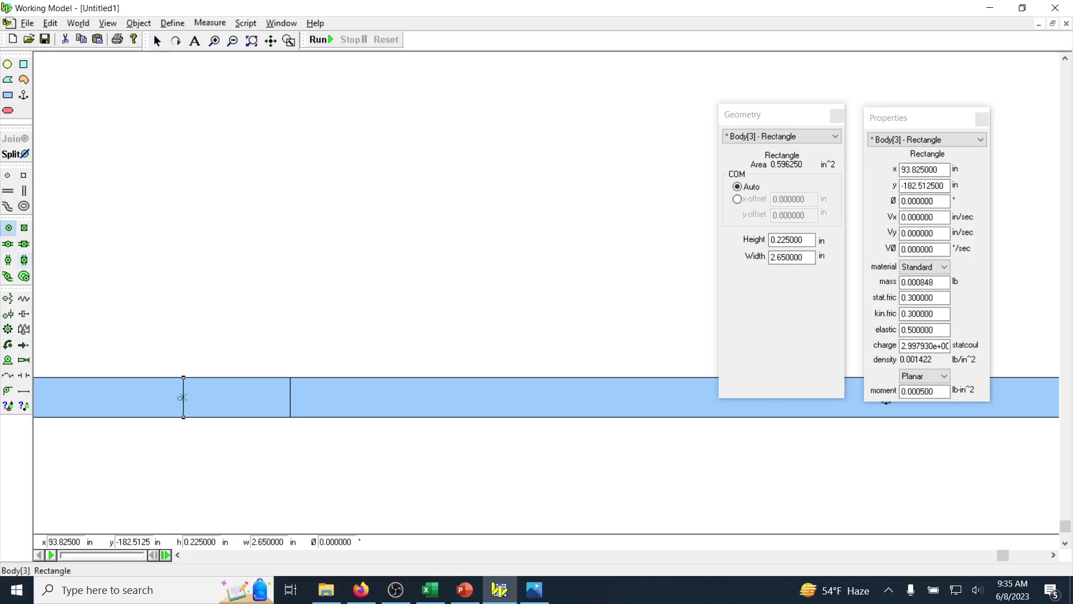
pyautogui.click(183, 397)
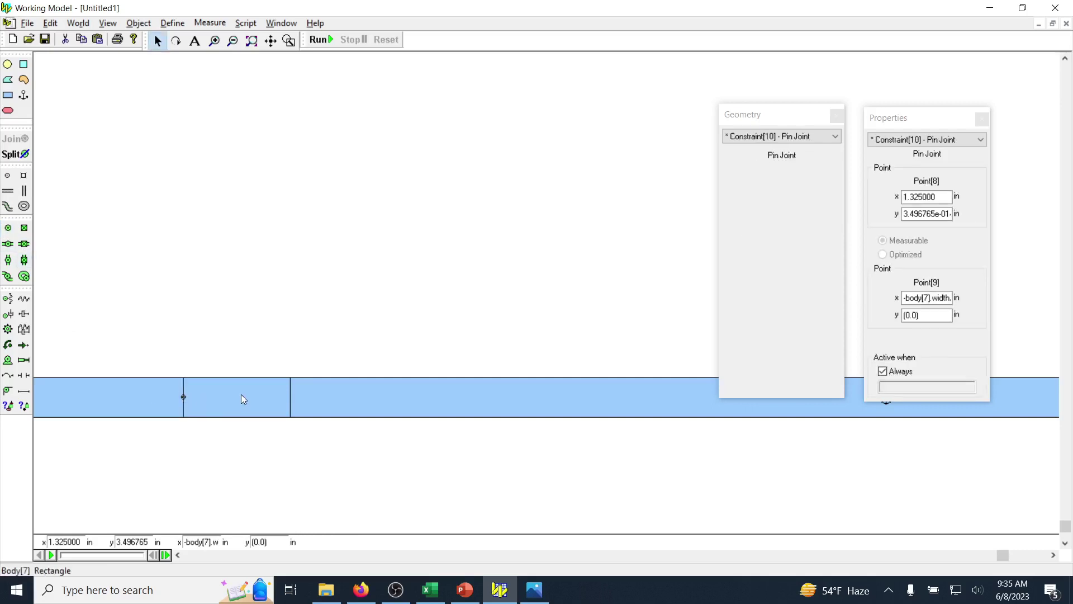
pyautogui.click(117, 402)
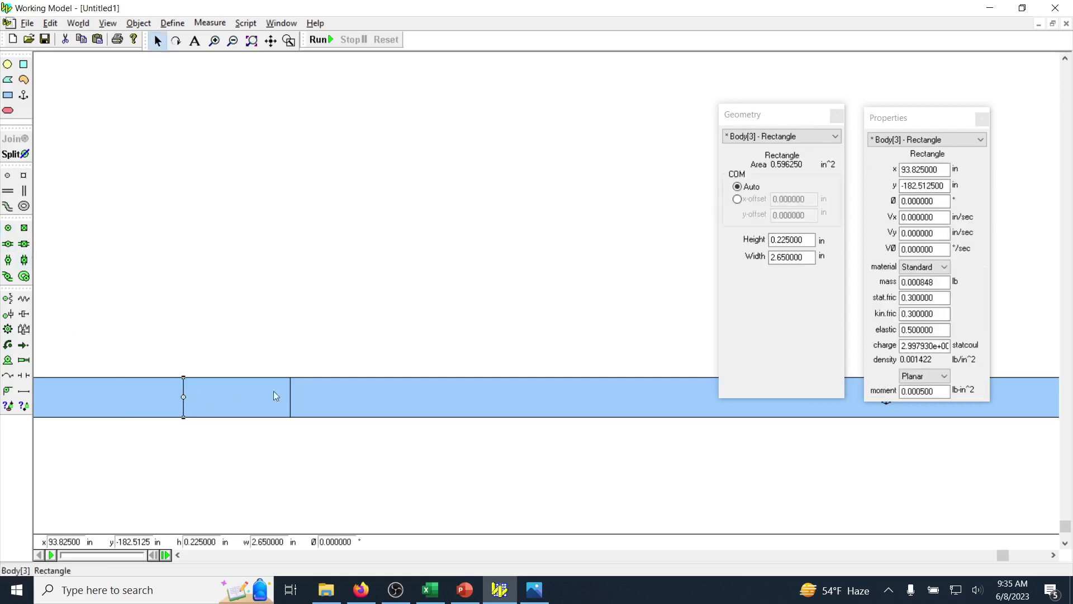
pyautogui.click(218, 400)
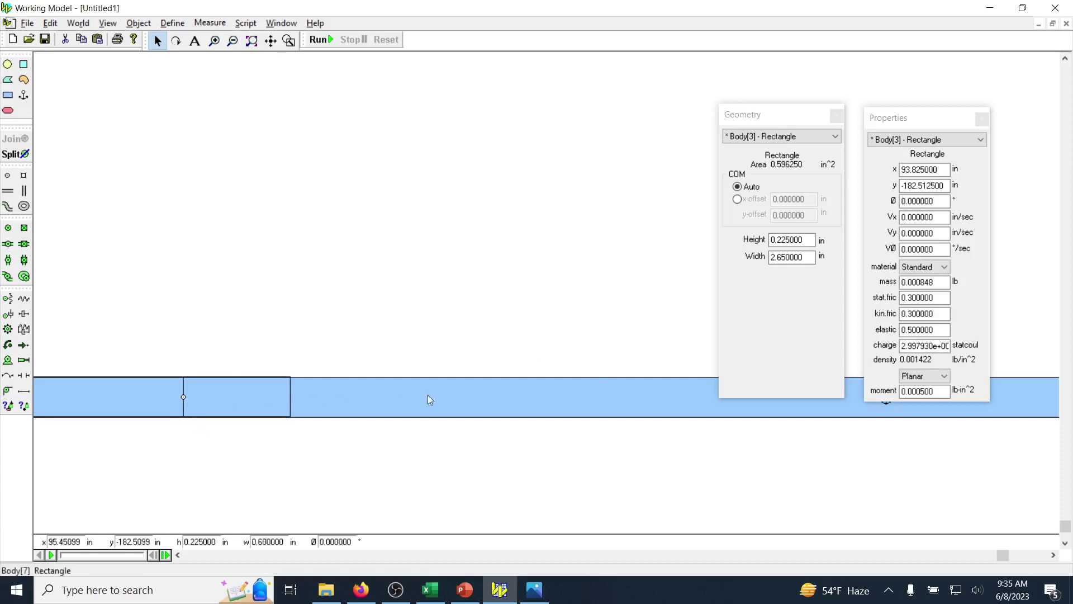
# Step: Delete the pin joint between the short link and the 0.6 in wide rectangle, and remove that rectangle
pyautogui.click(183, 398)
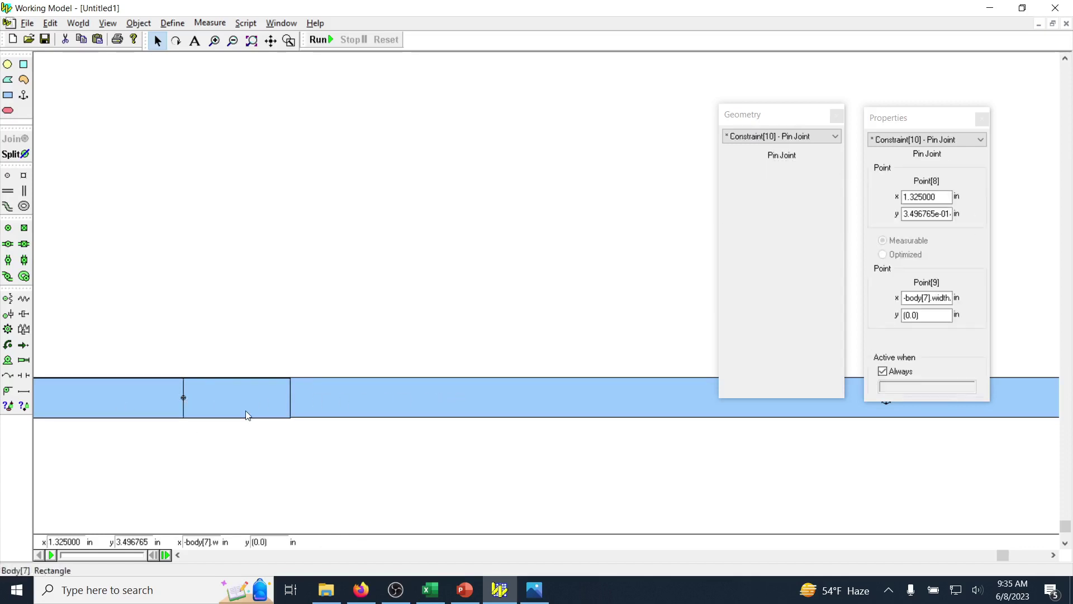
pyautogui.press('Delete')
pyautogui.moveTo(235, 404); pyautogui.dragTo(479, 404)
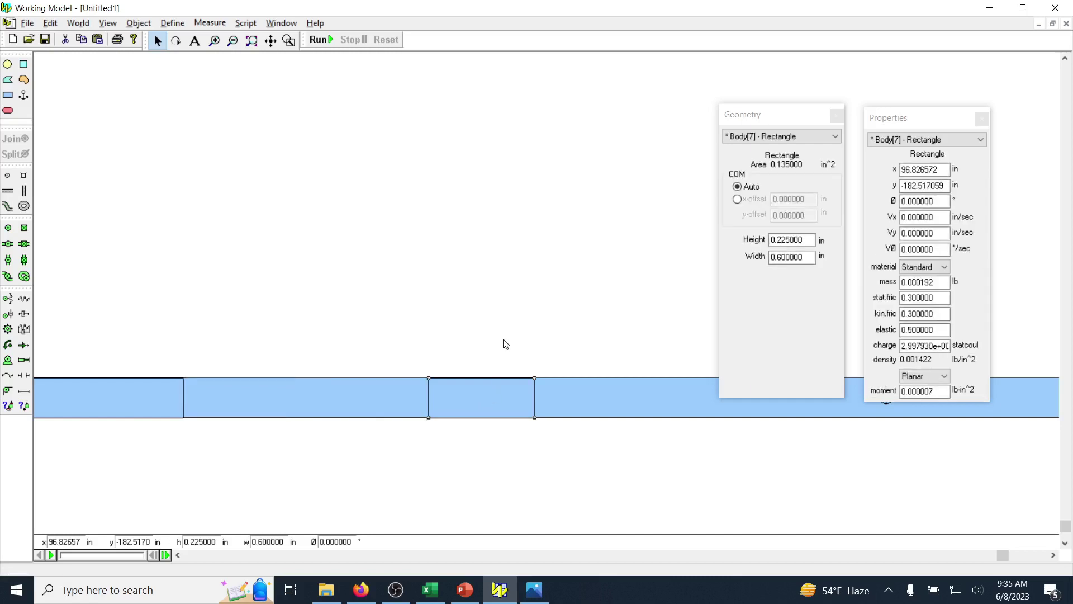
pyautogui.click(506, 343)
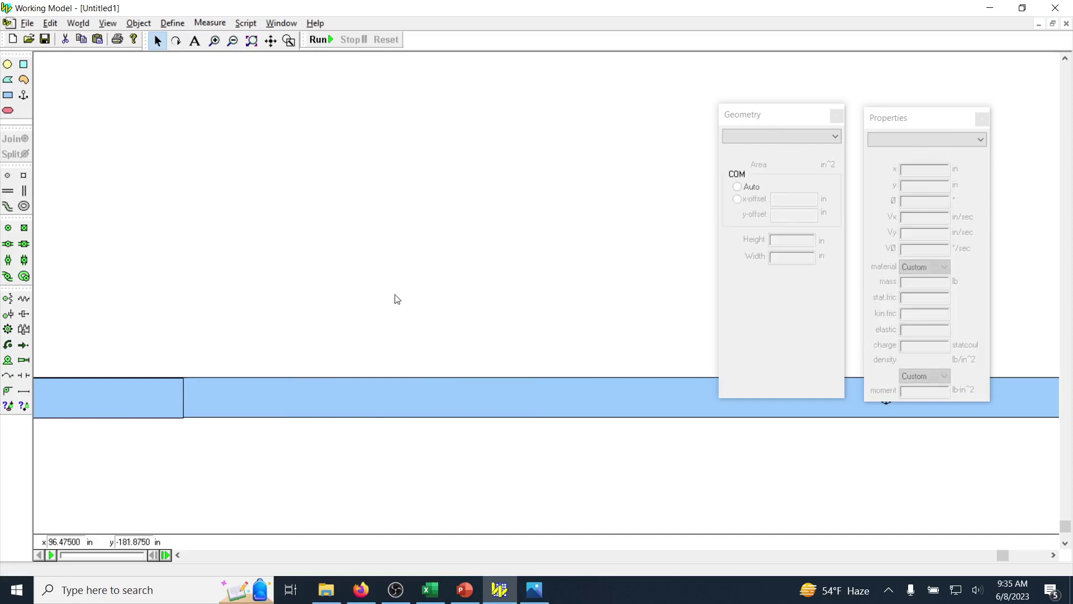
# Step: Set the short link's rotation angle to 0° so it lies level along the ground link
pyautogui.click(167, 410)
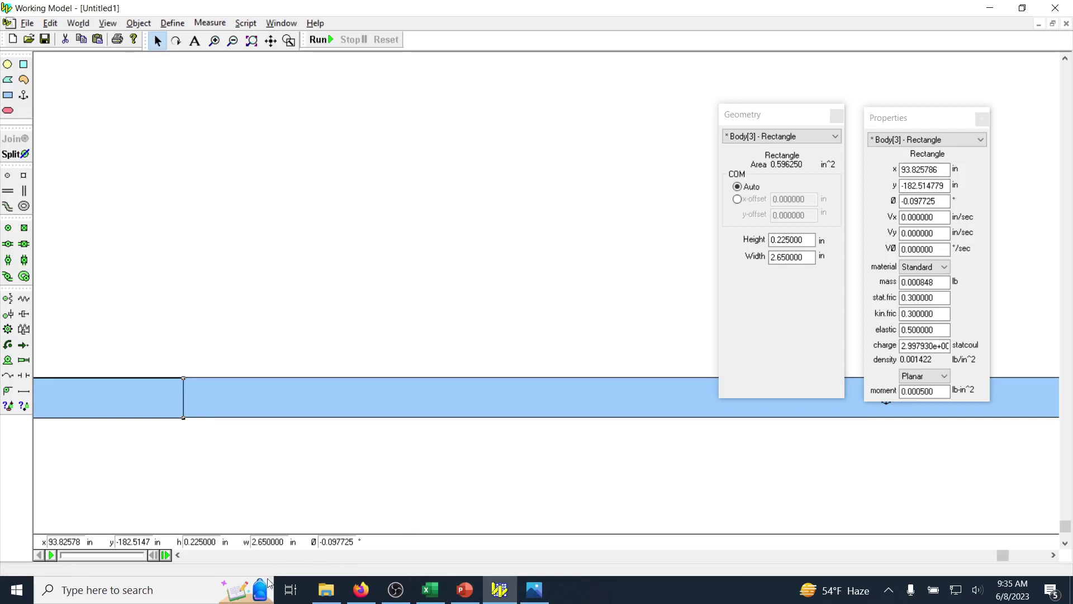
pyautogui.click(177, 557)
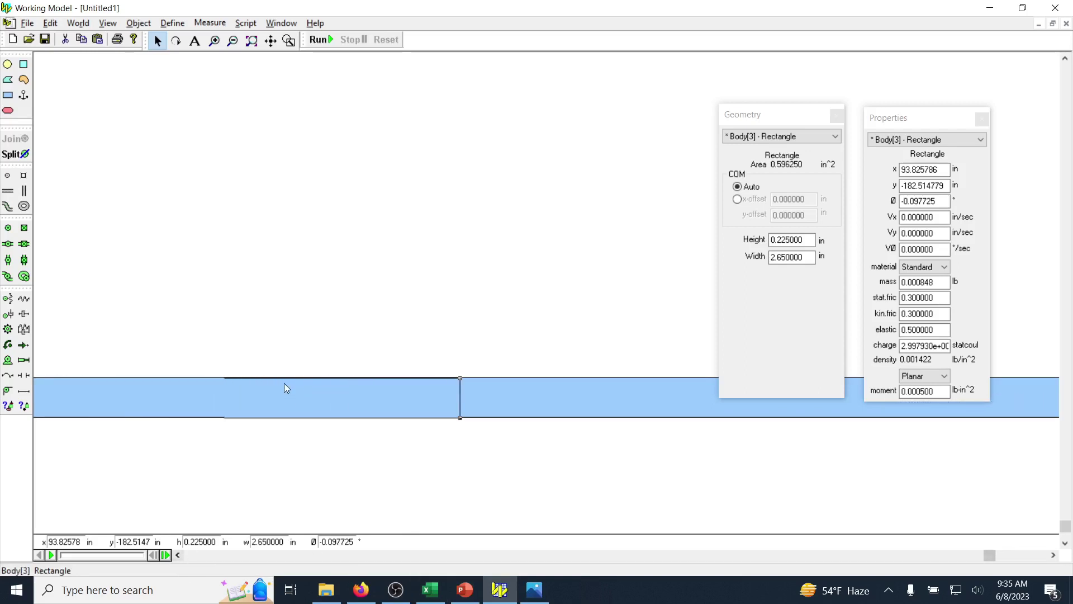
pyautogui.click(926, 201)
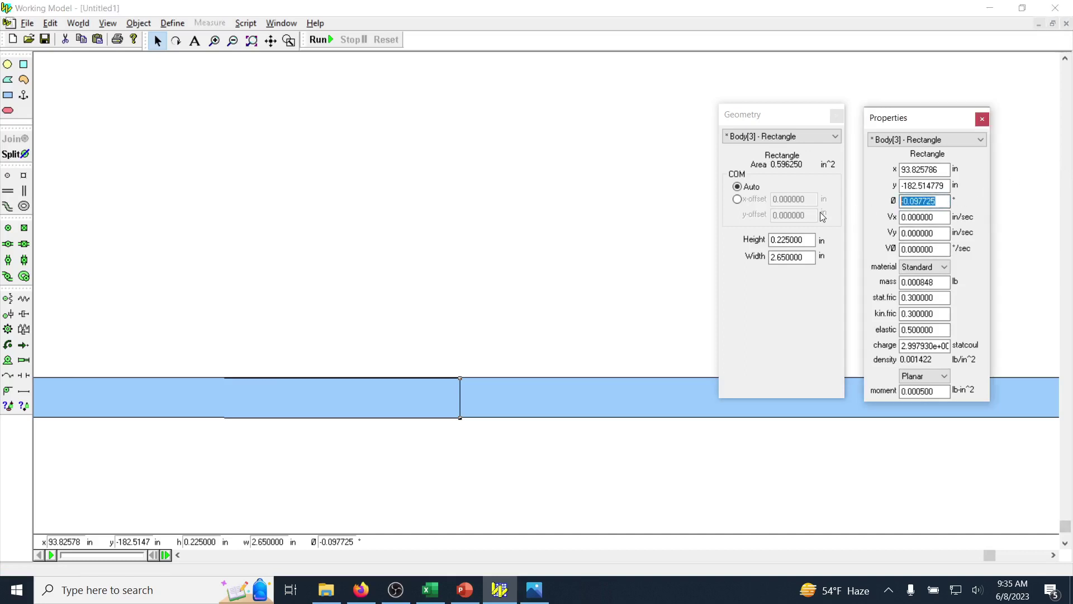
pyautogui.write('0')
pyautogui.press('Return')
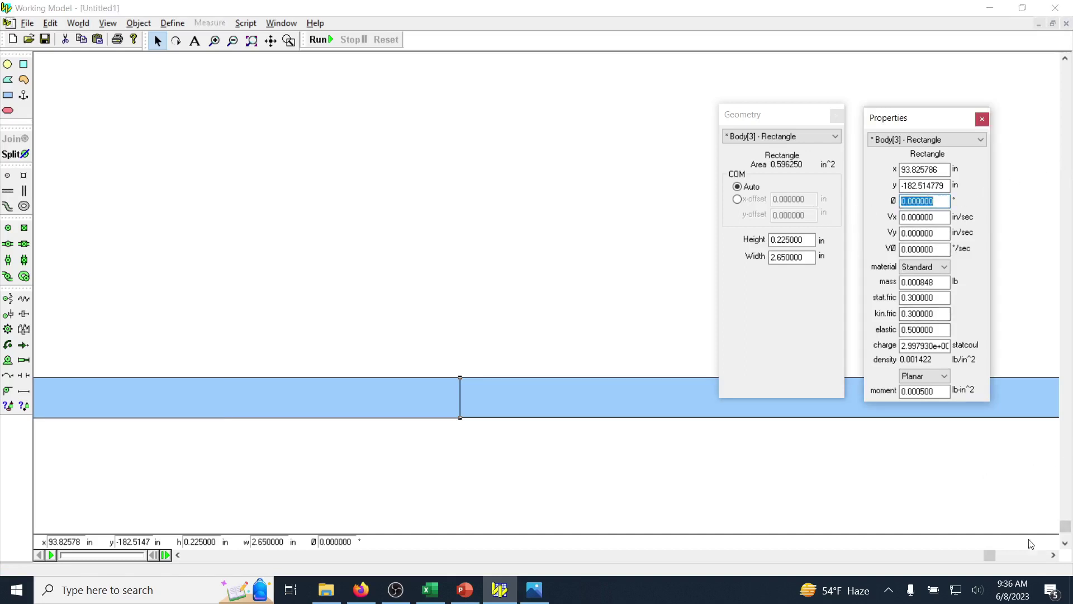
# Step: Set the short link's width to 4 in
pyautogui.click(806, 258)
pyautogui.doubleClick(806, 258)
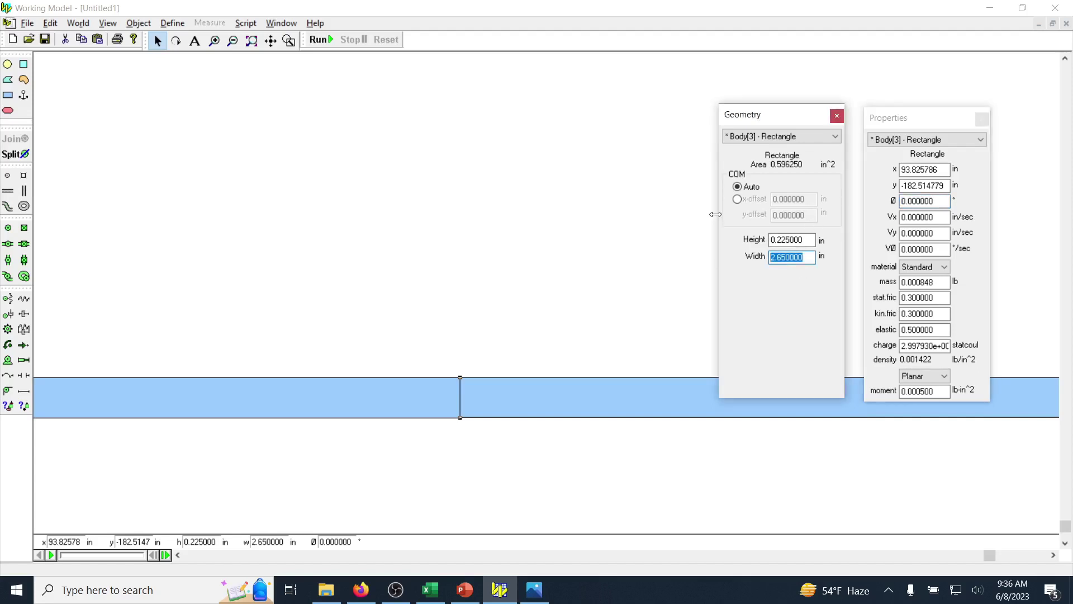
pyautogui.write('4')
pyautogui.press('Return')
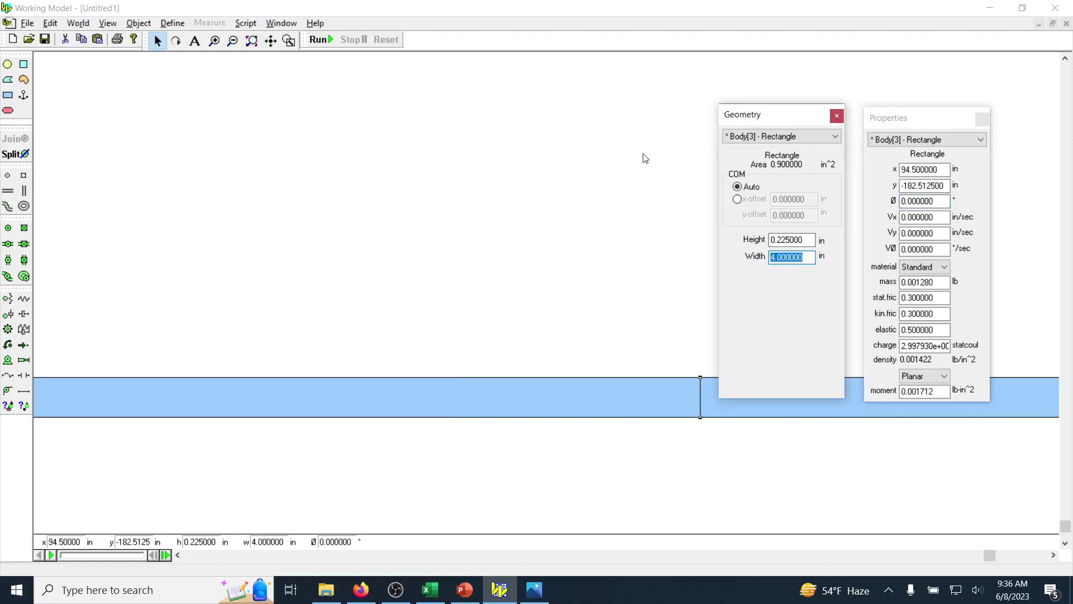
# Step: Draw a rectangle about 0.68 in wide and 0.225 in high from the 4 in link's right end, and pin both at their shared edge's midpoint
pyautogui.scroll(-1, 545, 297)
pyautogui.click(1053, 555)
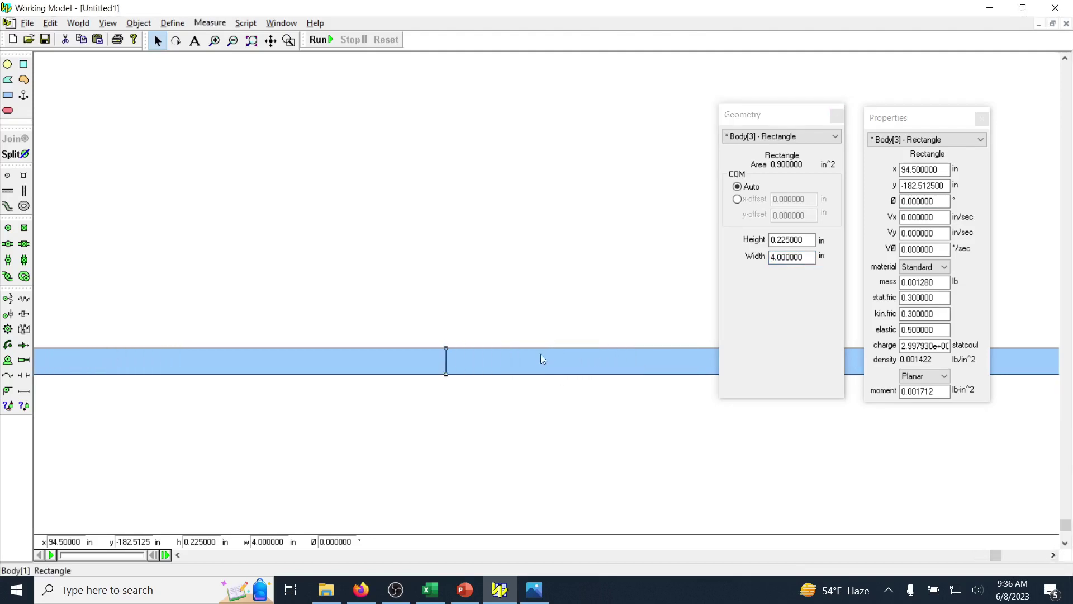
pyautogui.scroll(3, 541, 354)
pyautogui.click(1065, 542)
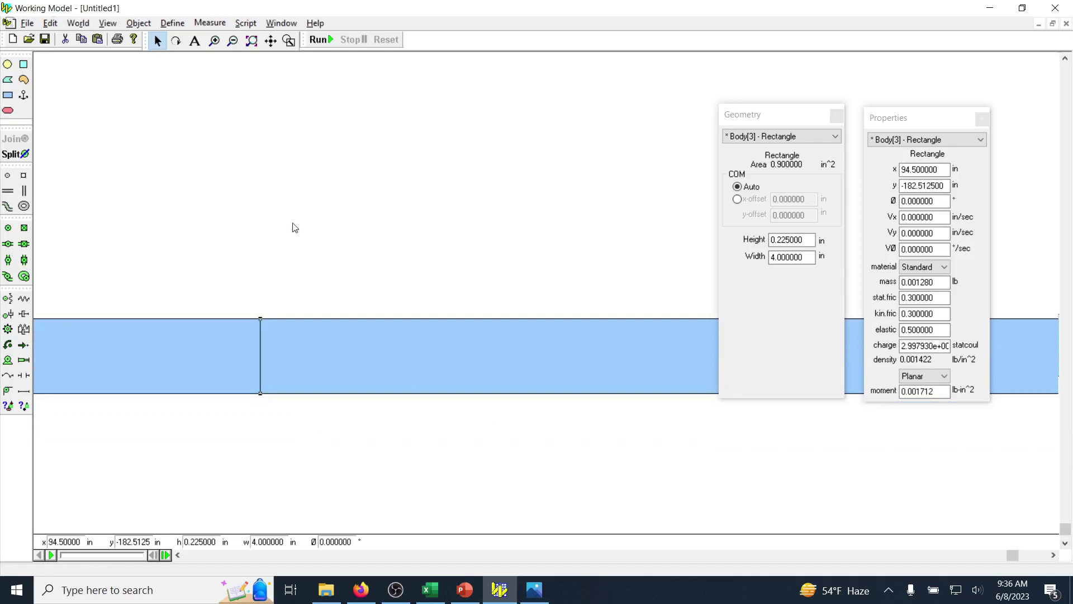
pyautogui.click(8, 95)
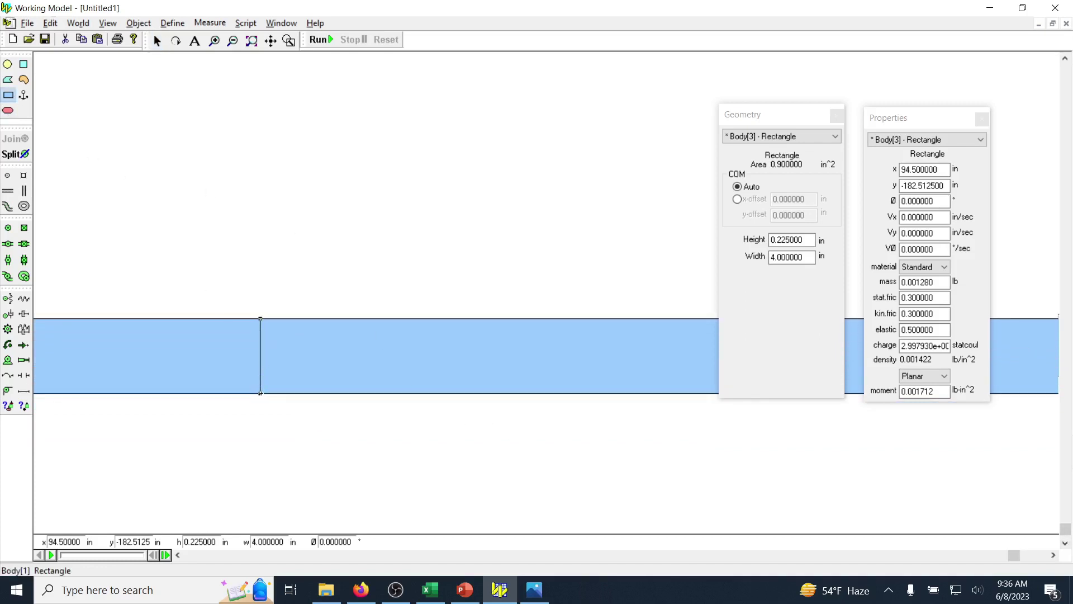
pyautogui.moveTo(260, 393); pyautogui.dragTo(489, 318)
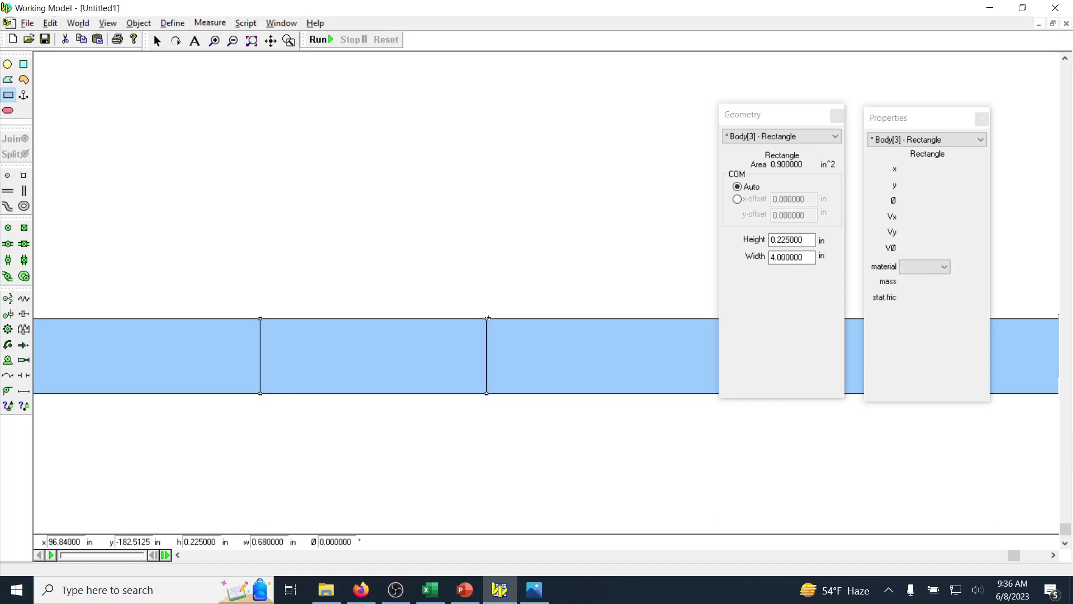
pyautogui.click(8, 229)
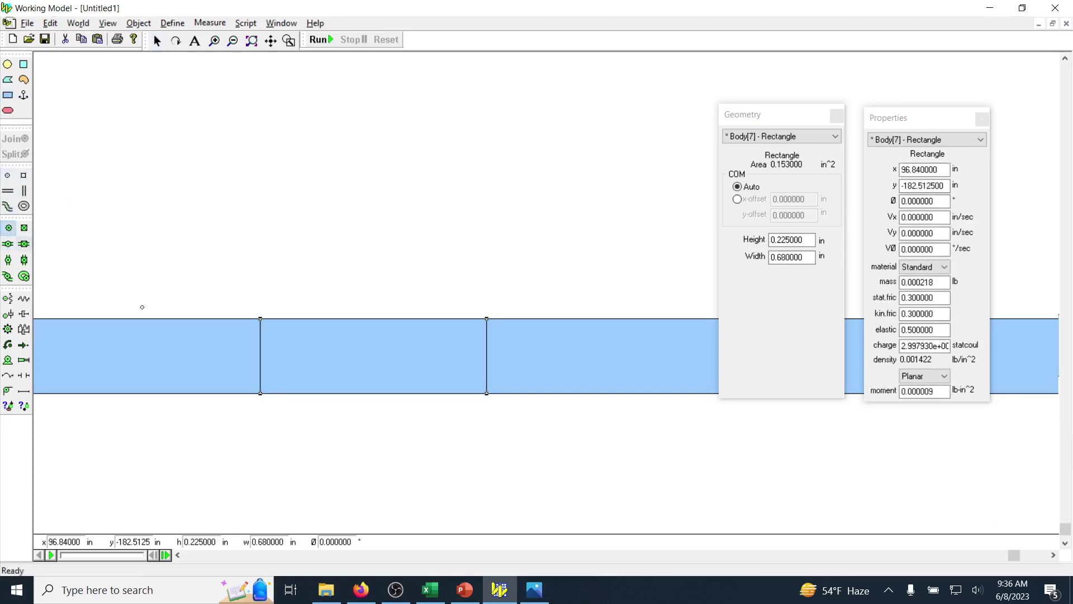
pyautogui.click(260, 356)
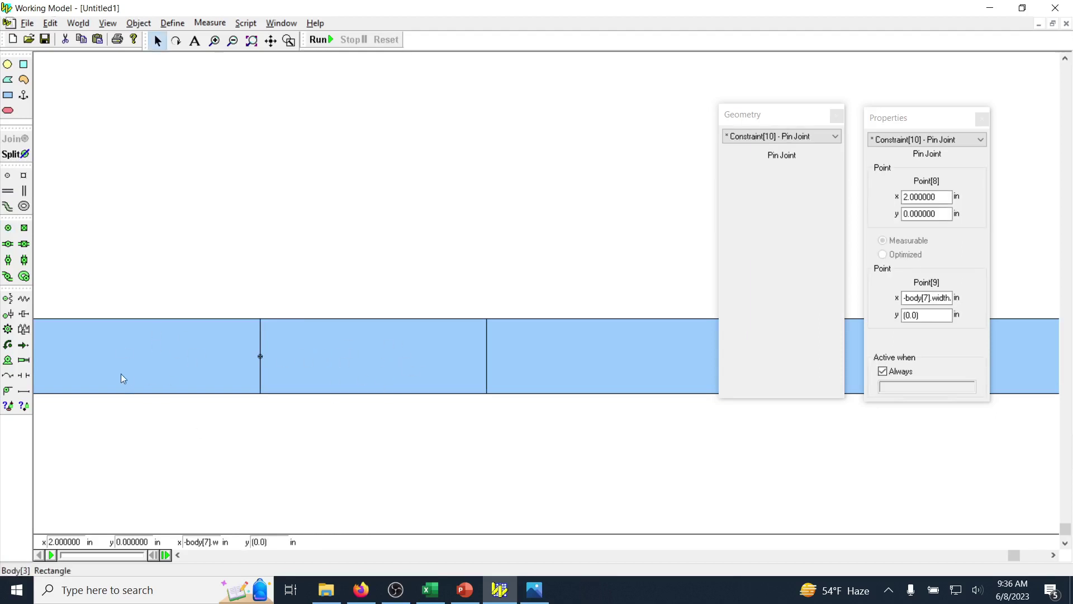
# Step: Set the new rectangle's width to 12 in and check it against the link lengths in the crank-rocker reference image
pyautogui.click(363, 364)
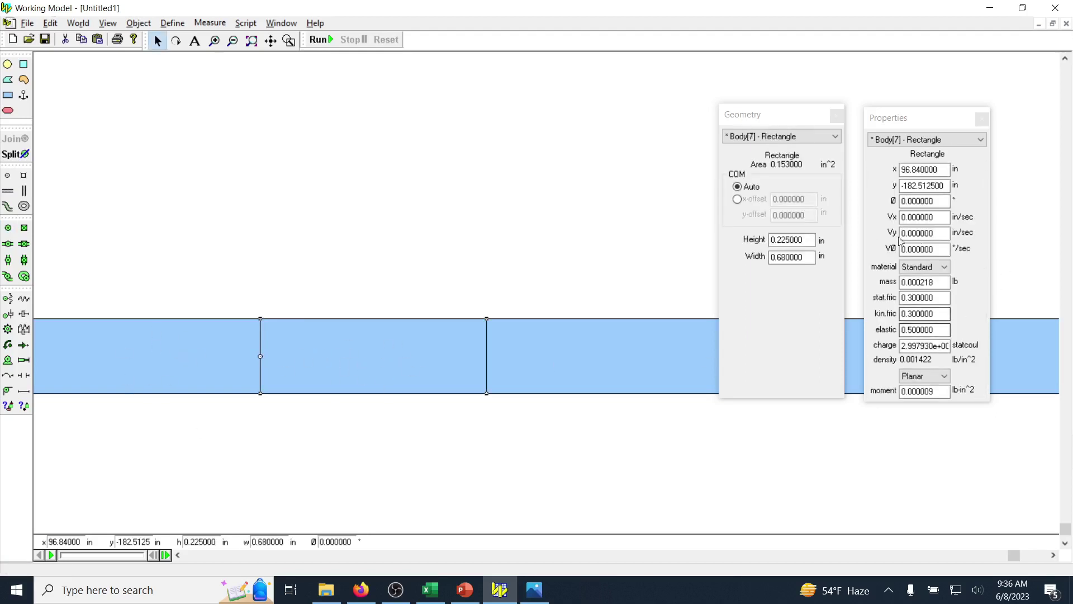
pyautogui.doubleClick(811, 258)
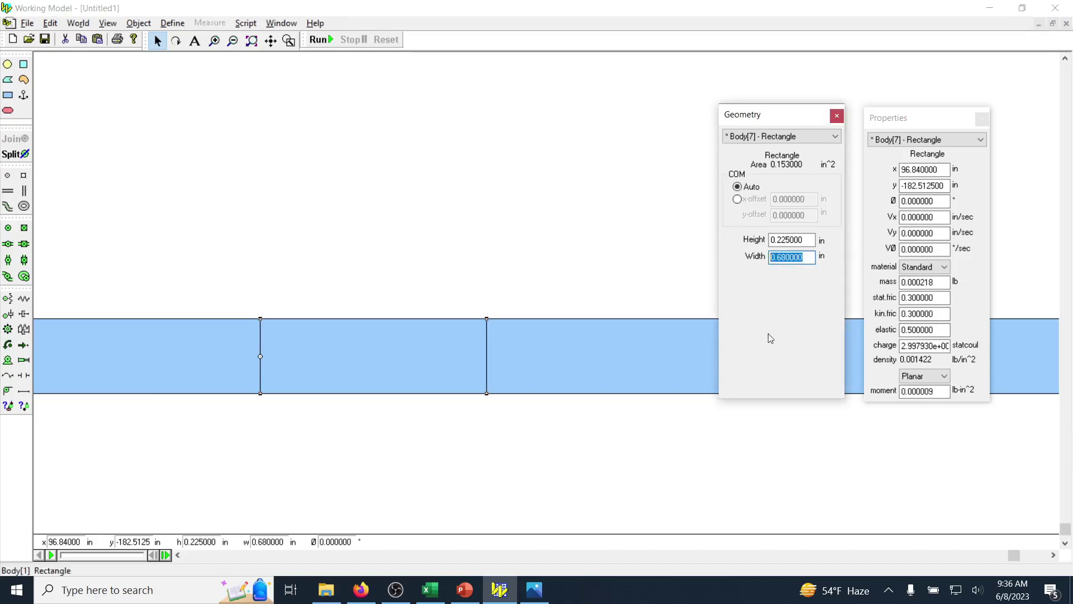
pyautogui.write('12')
pyautogui.press('Return')
pyautogui.hotkey('alt', 'Tab')
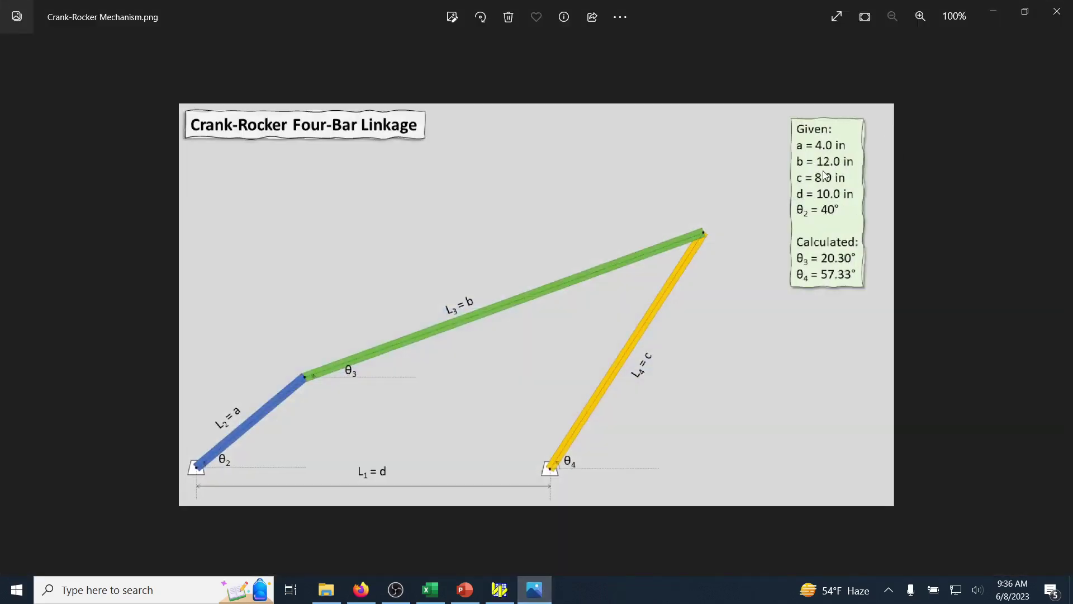
pyautogui.click(993, 17)
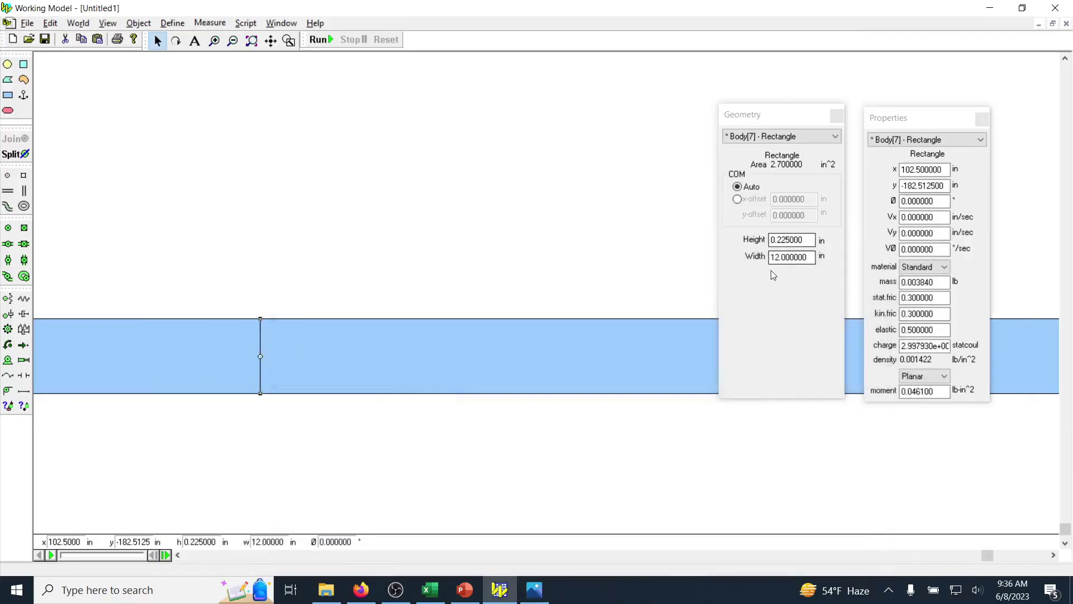
# Step: Bring all three pinned links fully into view and move the Geometry window clear of them
pyautogui.scroll(-2, 538, 318)
pyautogui.scroll(-2, 537, 317)
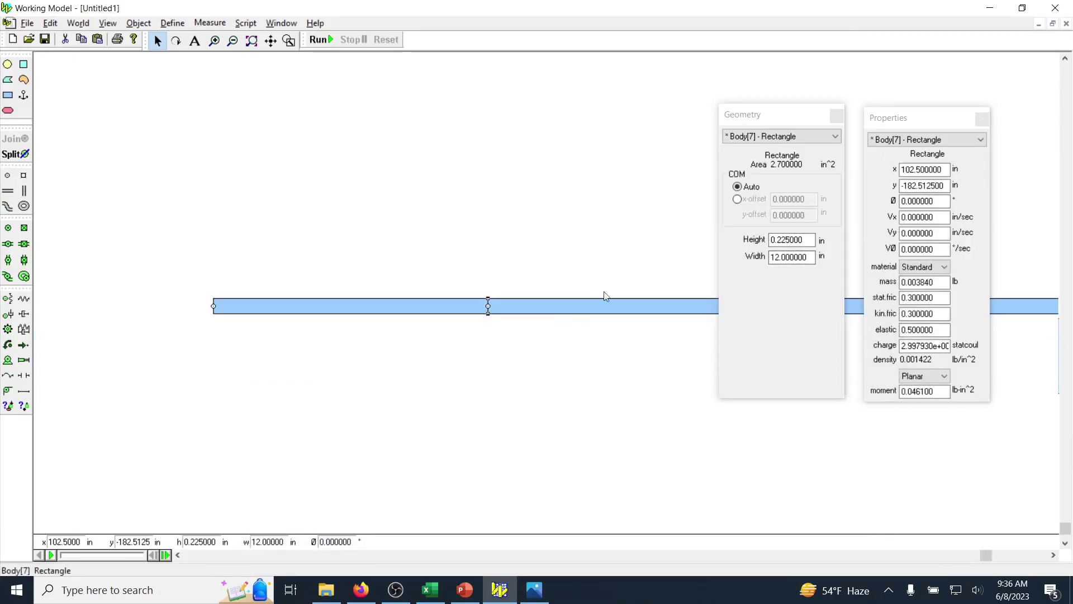
pyautogui.click(290, 42)
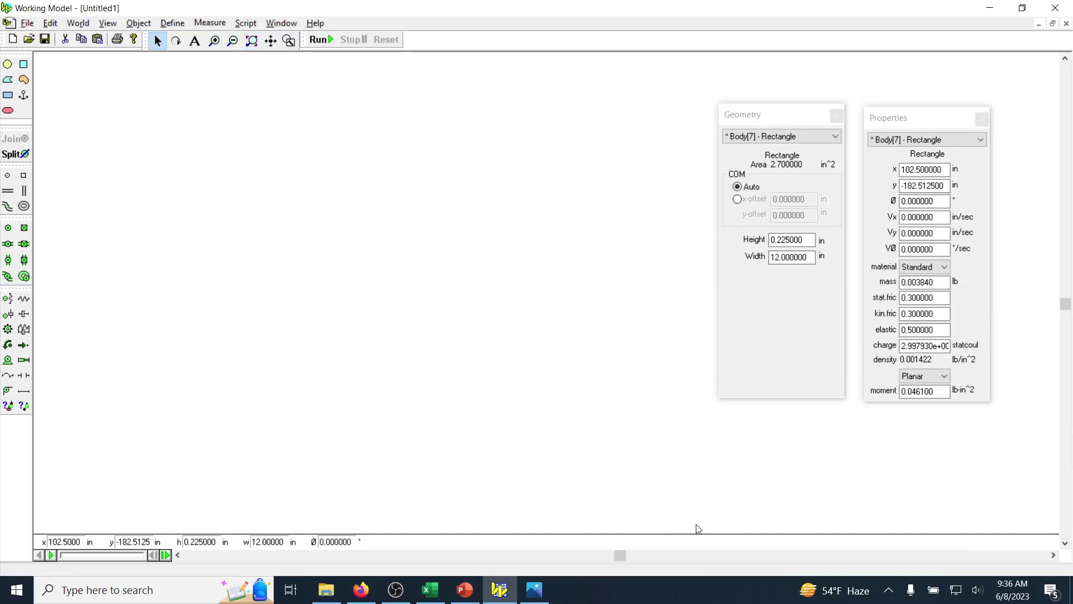
pyautogui.moveTo(698, 529); pyautogui.dragTo(671, 428)
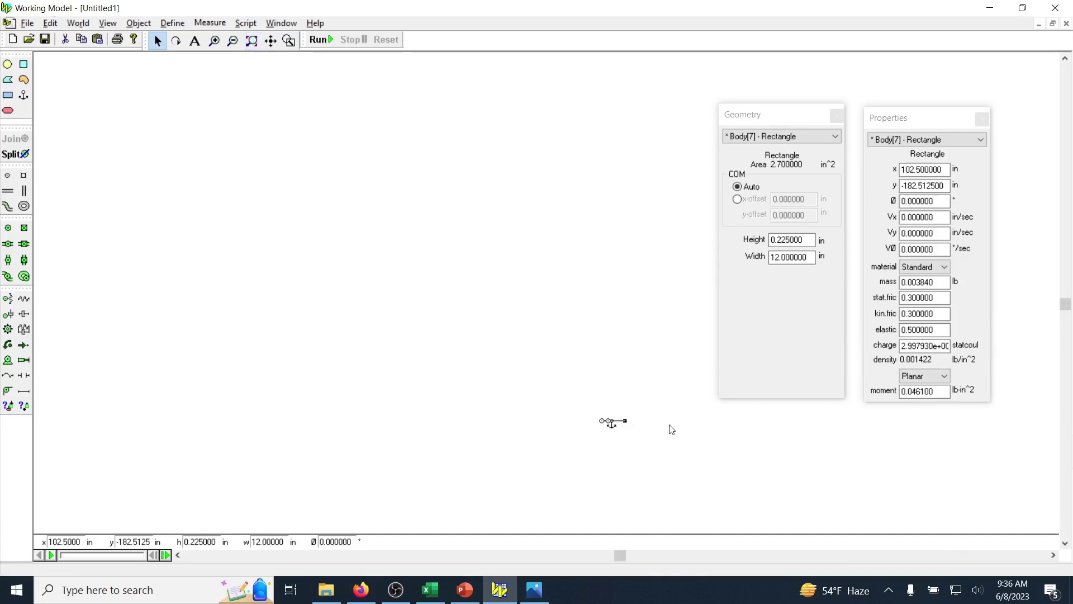
pyautogui.click(289, 41)
pyautogui.click(612, 423)
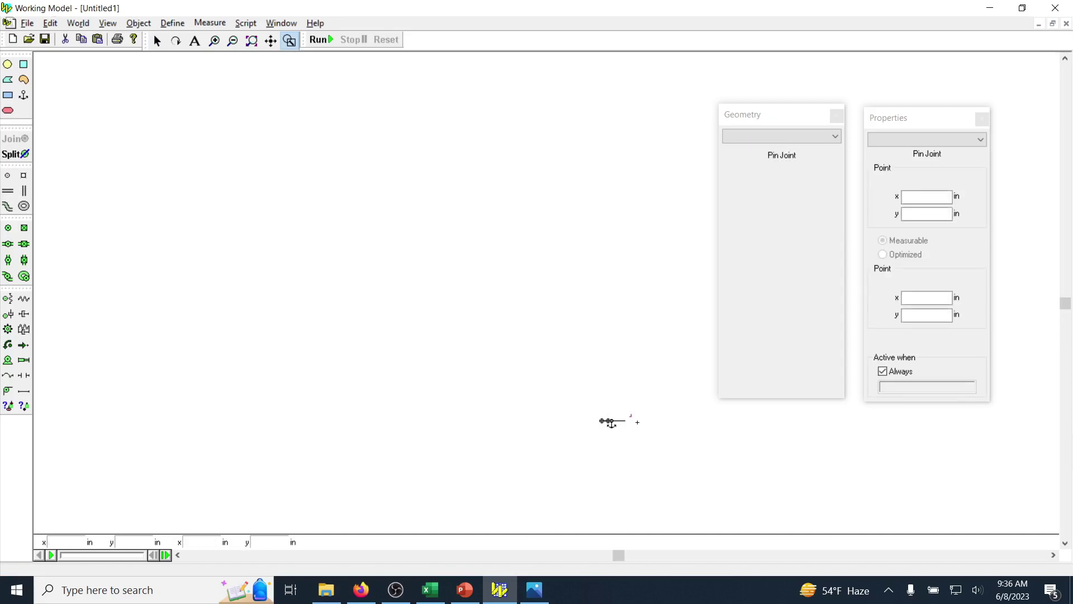
pyautogui.moveTo(611, 423); pyautogui.dragTo(643, 485)
pyautogui.click(1065, 543)
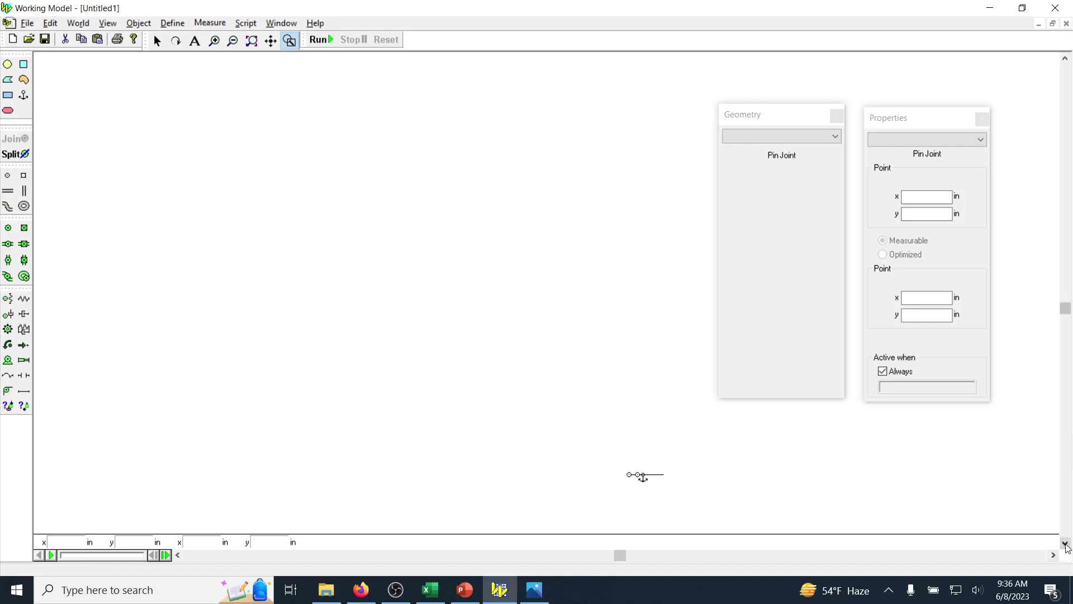
pyautogui.click(1054, 555)
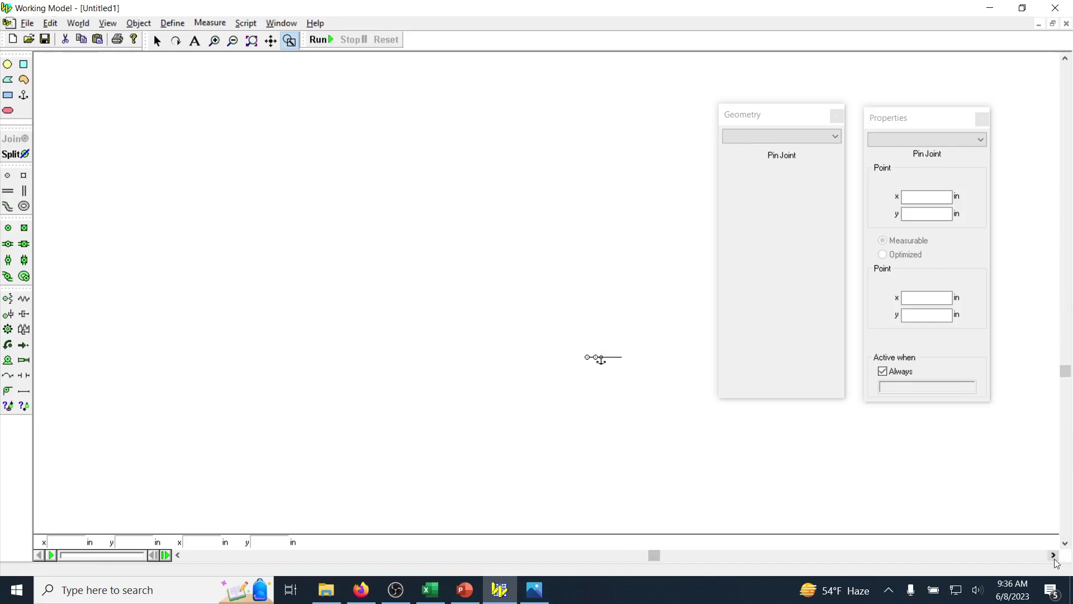
pyautogui.moveTo(586, 353); pyautogui.dragTo(529, 370)
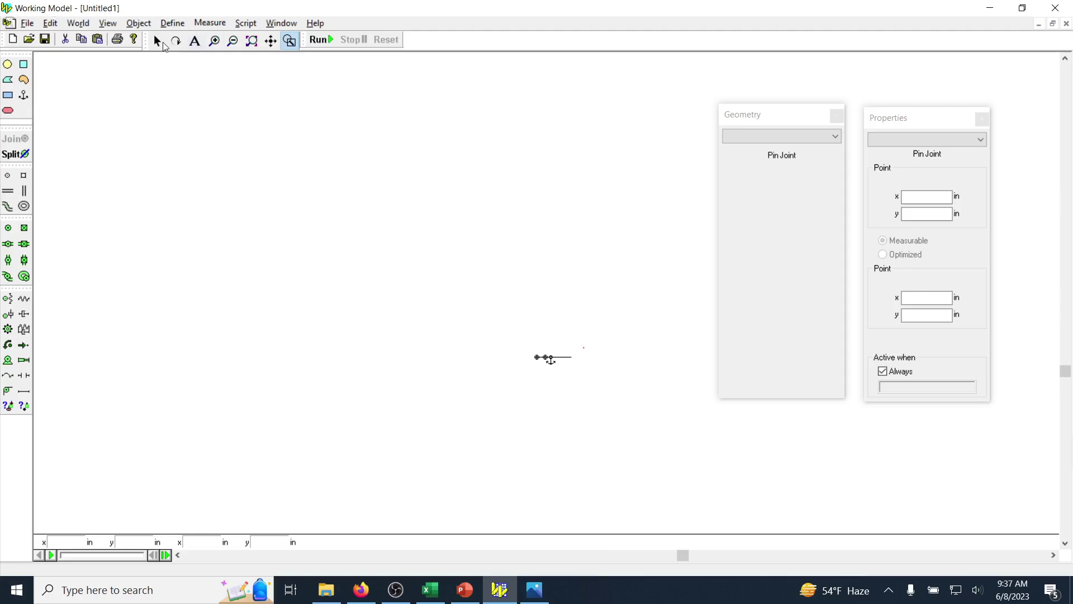
pyautogui.press('Escape')
pyautogui.click(289, 41)
pyautogui.moveTo(576, 339); pyautogui.dragTo(537, 374)
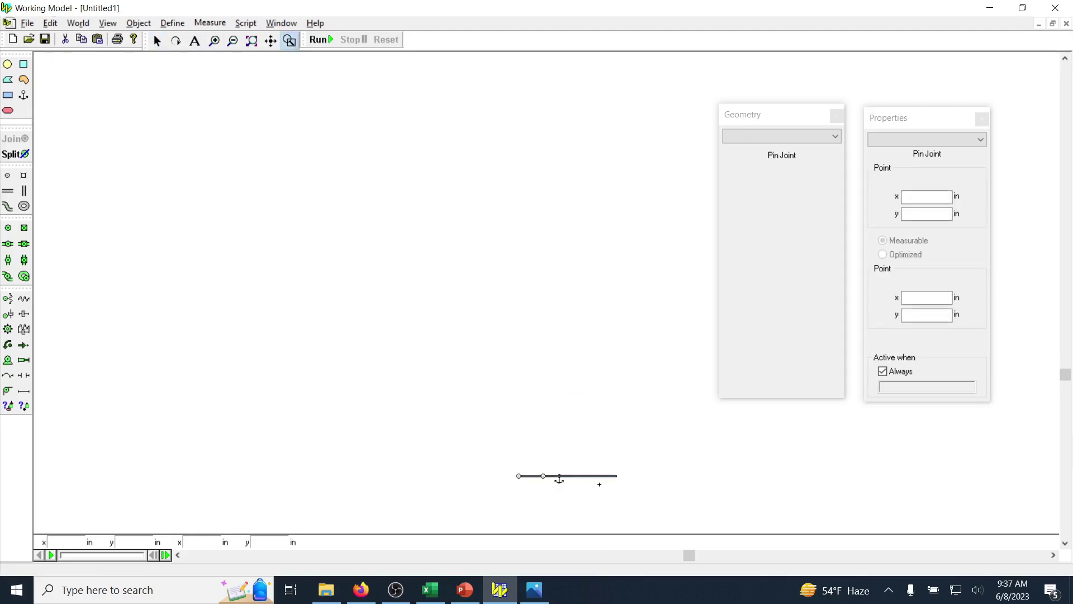
pyautogui.click(1065, 542)
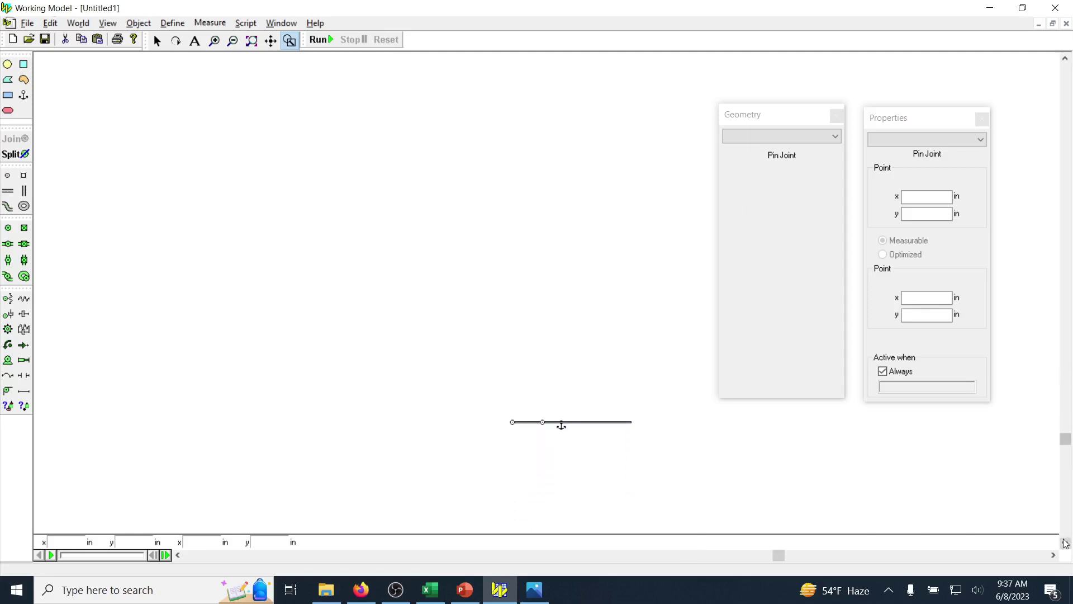
pyautogui.click(593, 408)
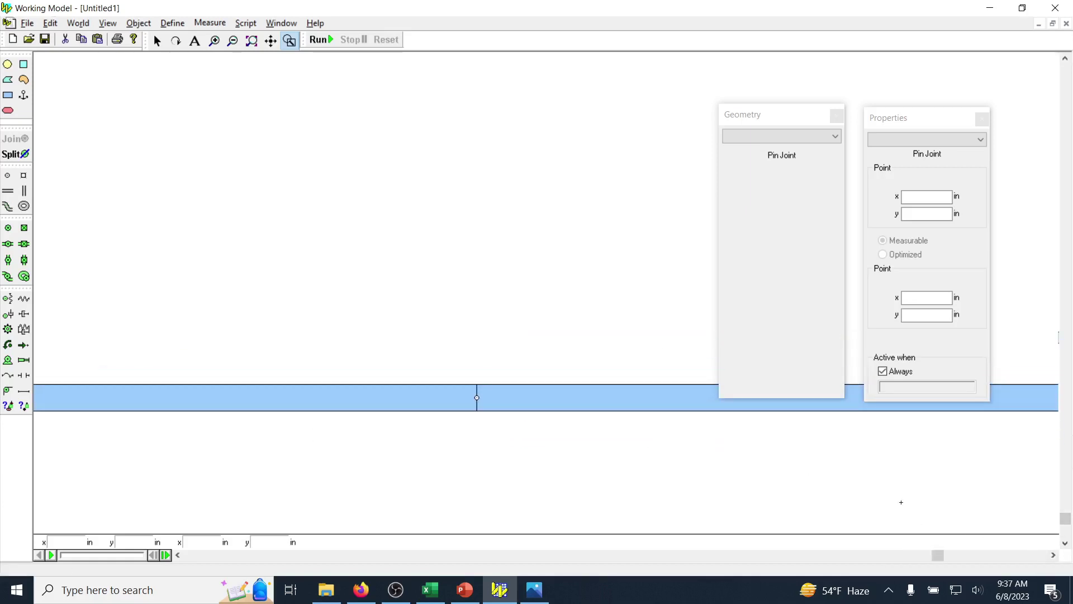
pyautogui.click(944, 555)
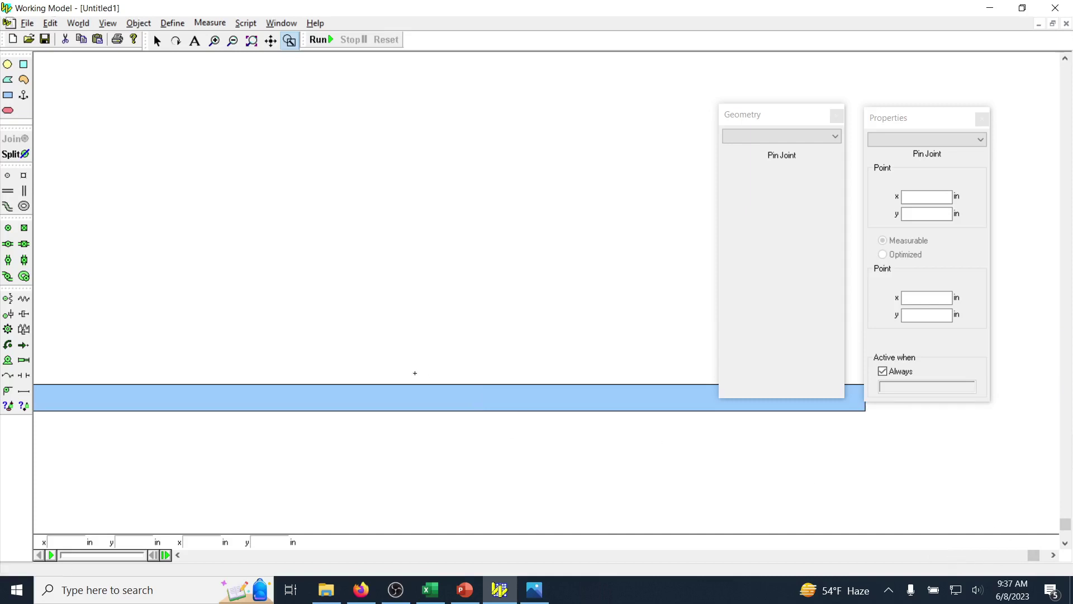
pyautogui.click(179, 555)
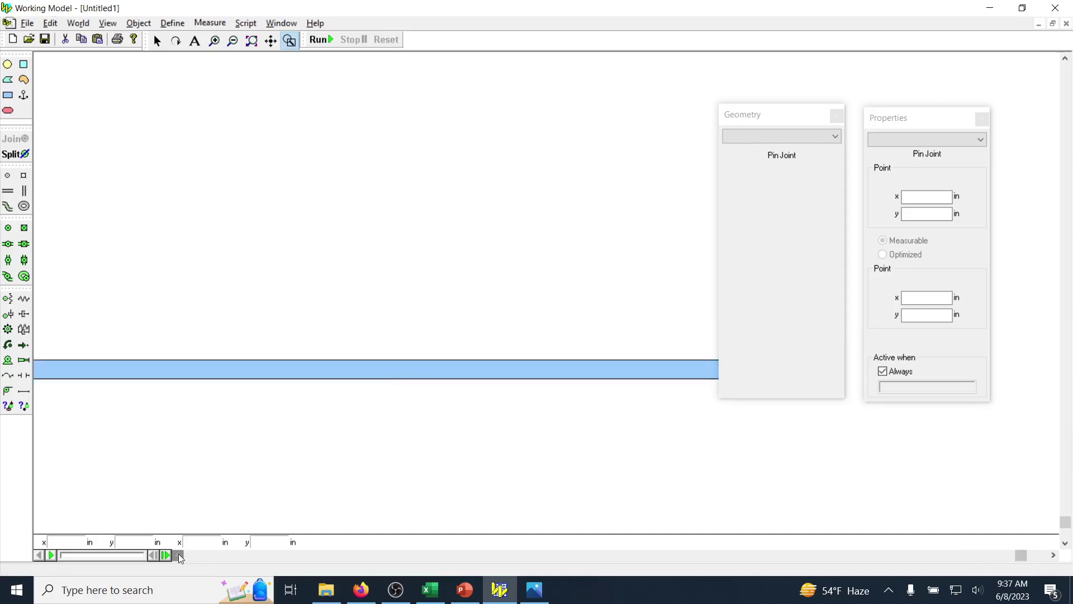
pyautogui.click(178, 555)
pyautogui.click(179, 555)
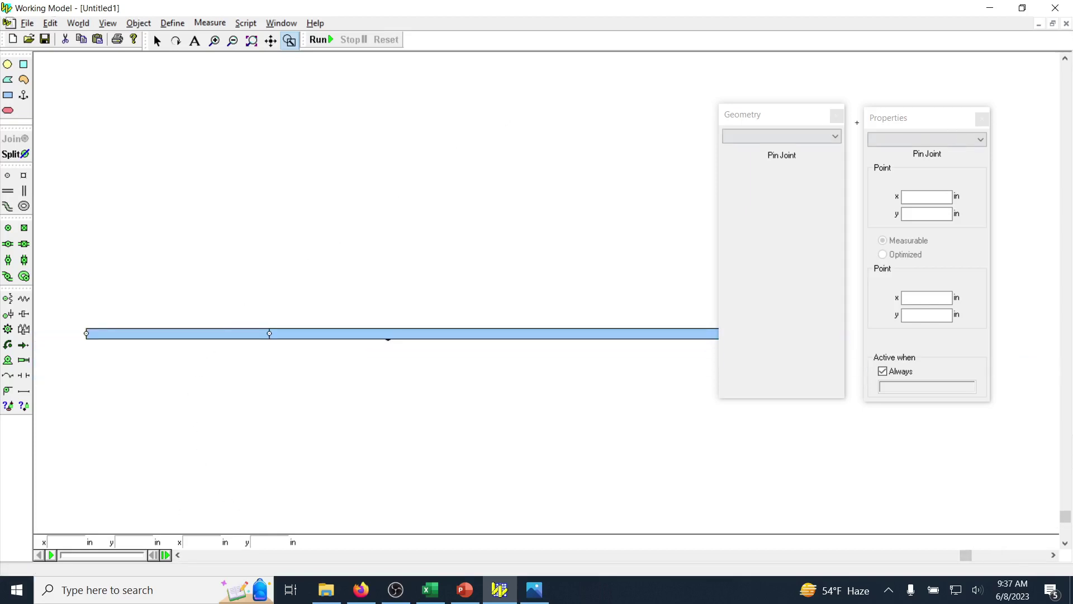
pyautogui.click(157, 40)
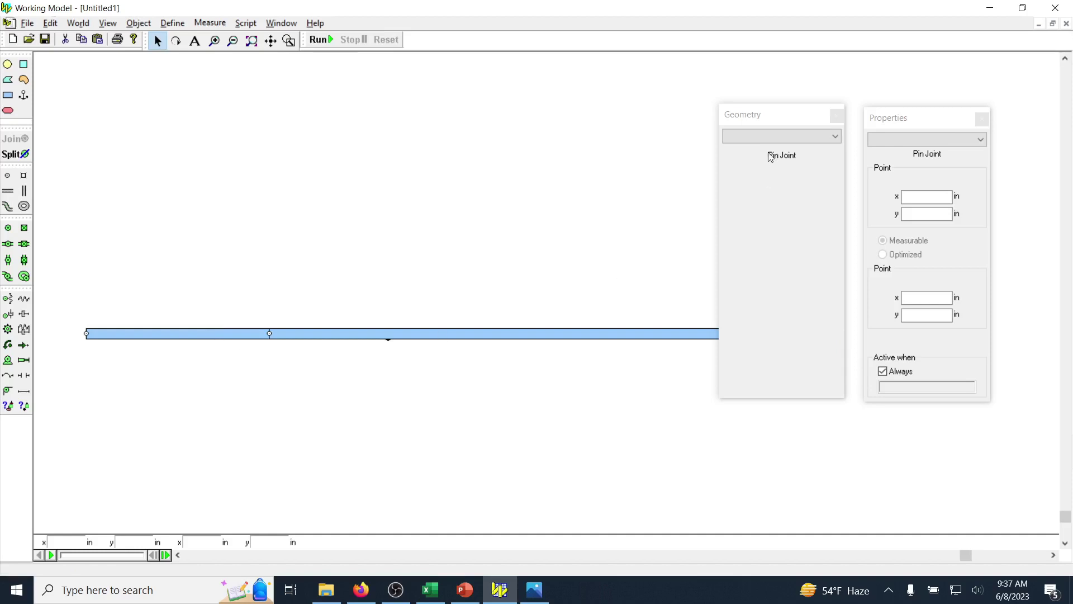
pyautogui.moveTo(769, 120); pyautogui.dragTo(916, 273)
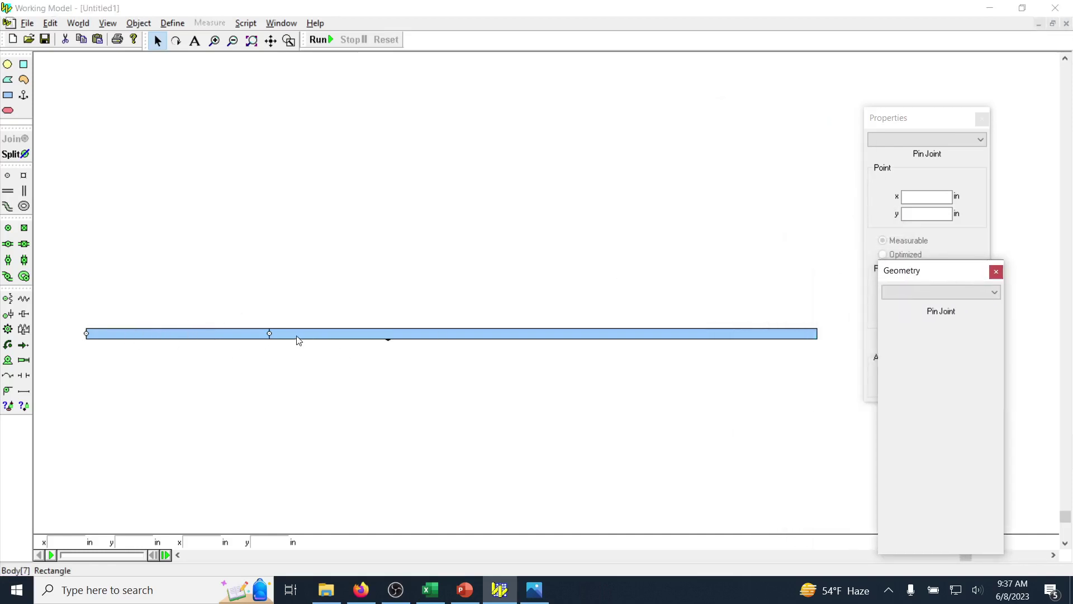
# Step: Set the 4 in crank's rotation angle to 40° per the reference image and anchor the crank near its middle
pyautogui.click(190, 335)
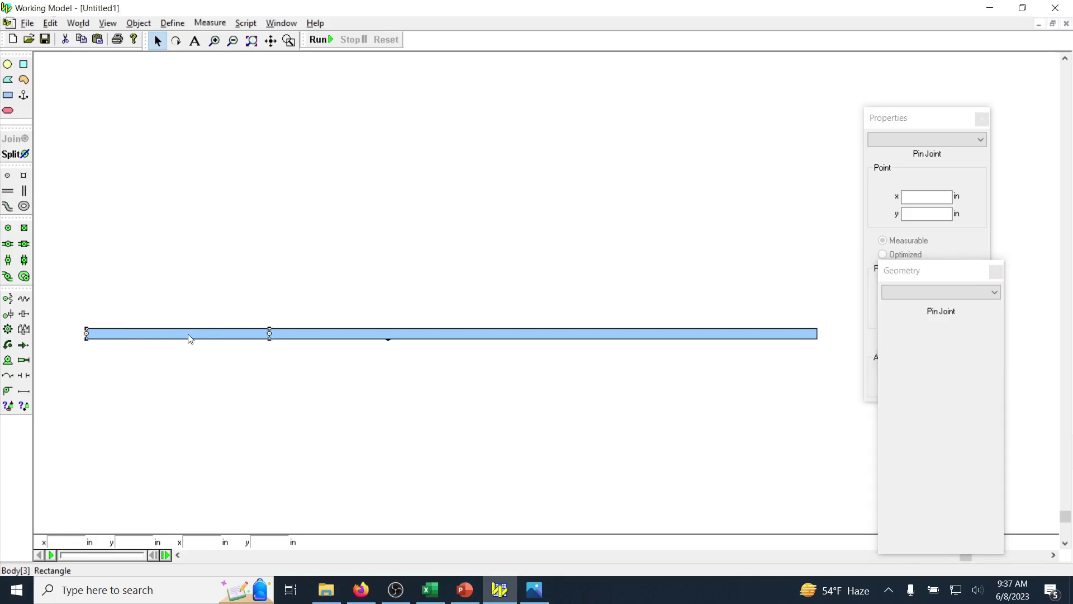
pyautogui.click(896, 217)
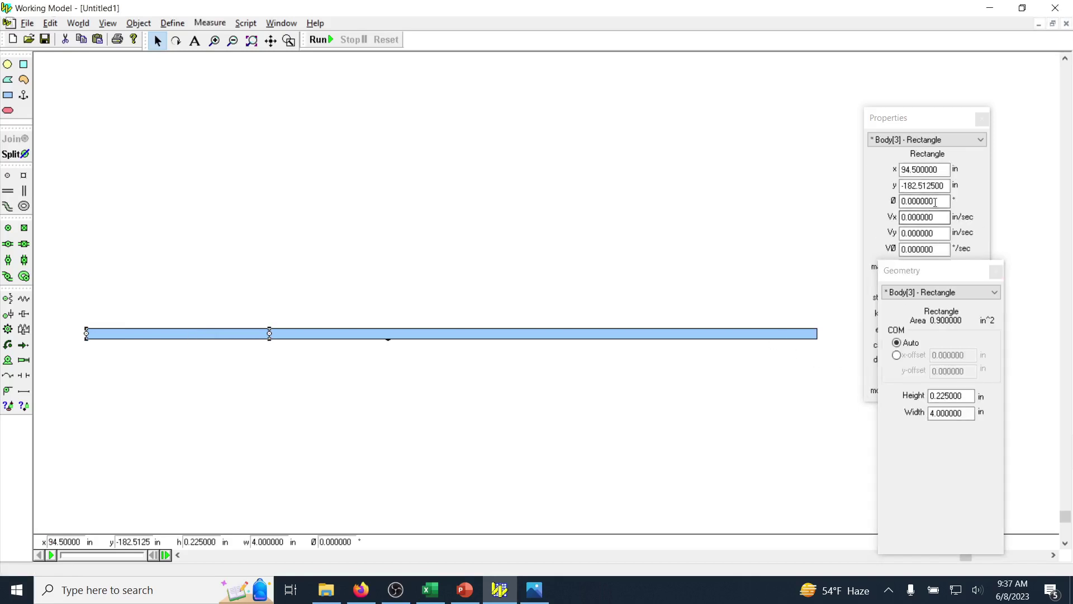
pyautogui.click(533, 590)
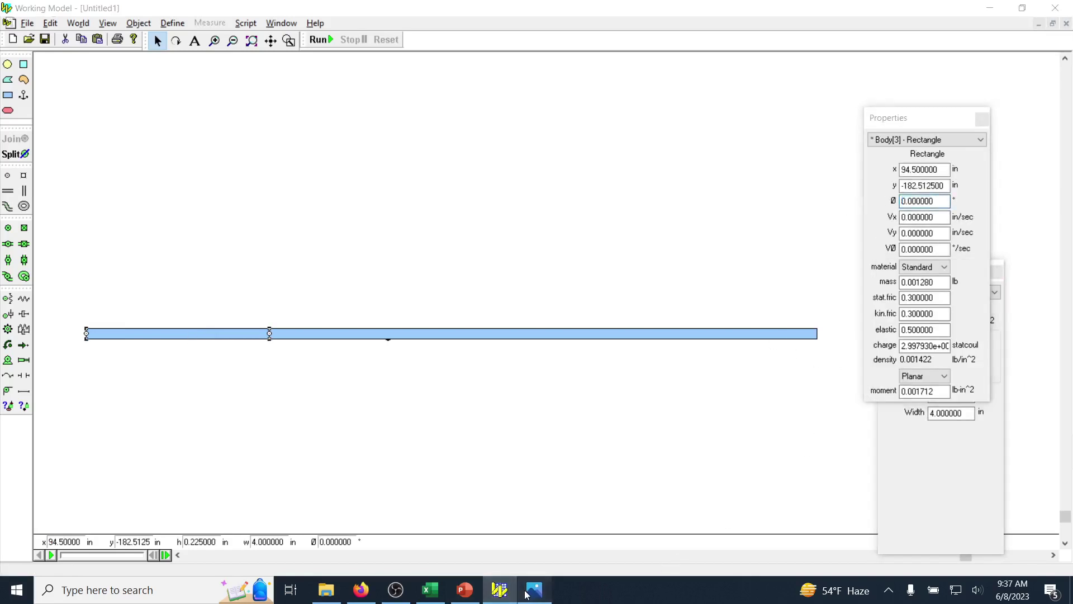
pyautogui.click(993, 12)
pyautogui.doubleClick(943, 201)
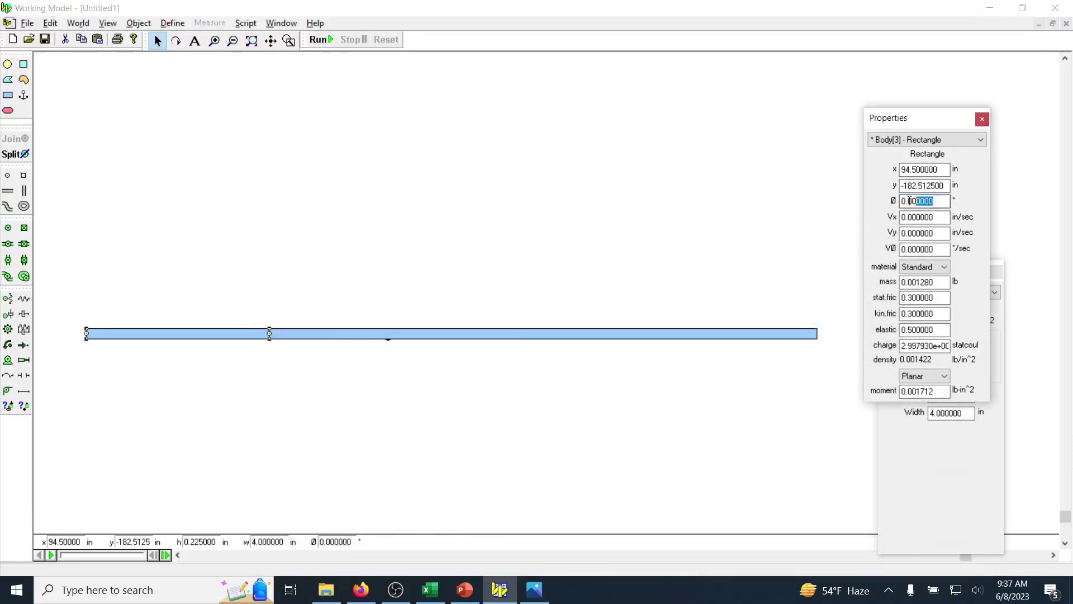
pyautogui.write('40')
pyautogui.press('Return')
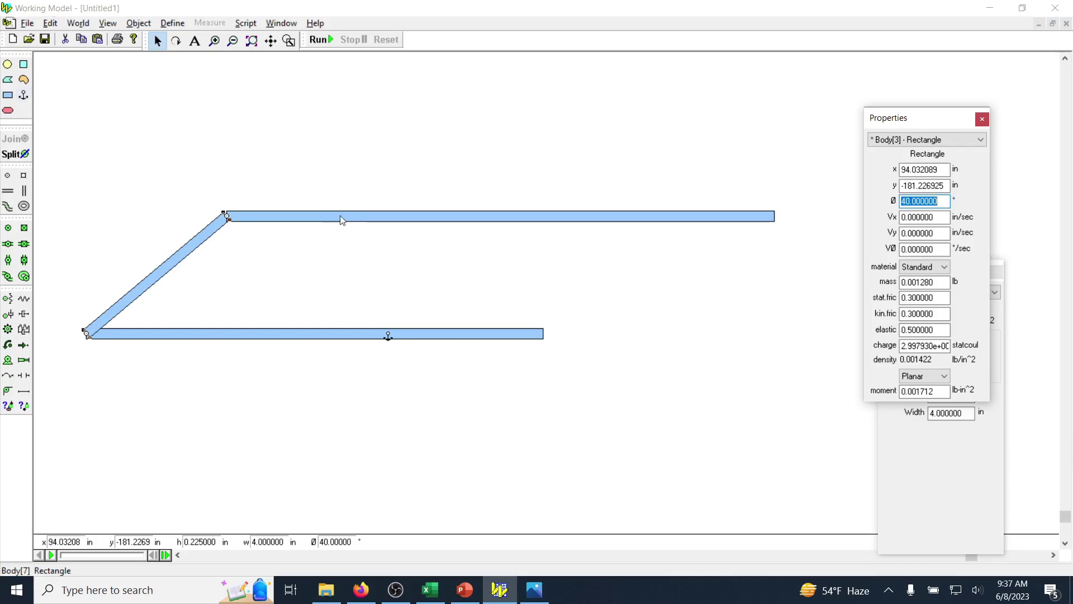
pyautogui.click(23, 95)
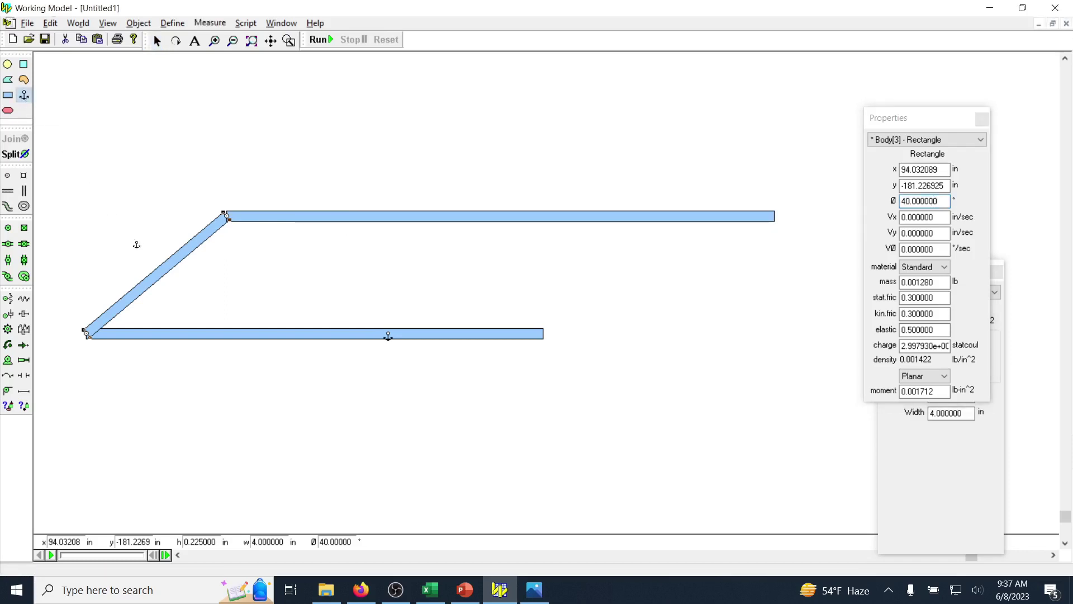
pyautogui.click(160, 274)
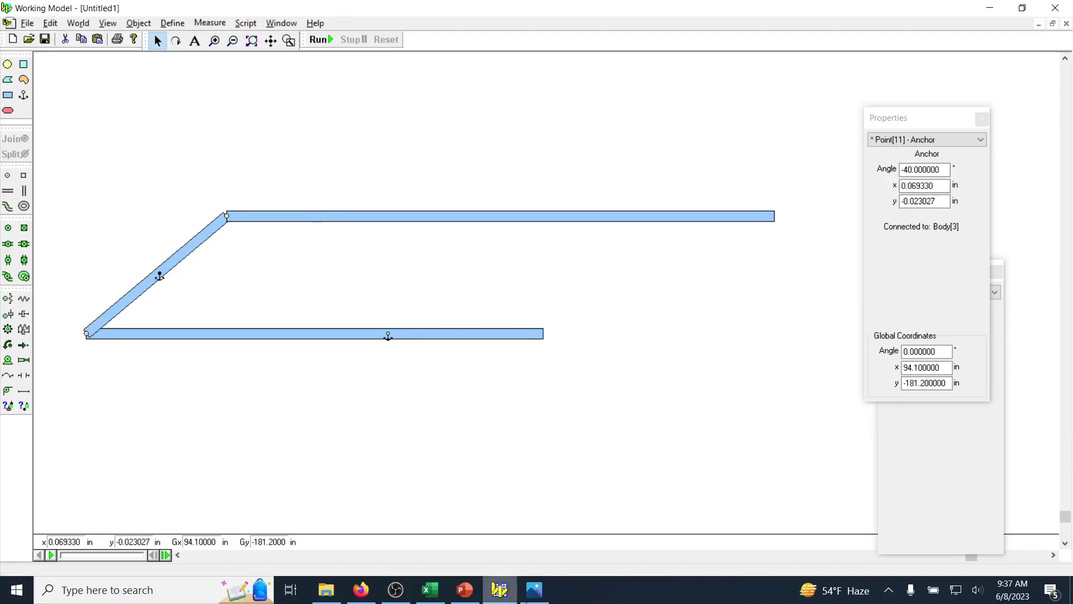
# Step: Look up the calculated θ3 in the crank-rocker reference image and set the 12 in coupler's rotation angle to 20.3°
pyautogui.click(534, 590)
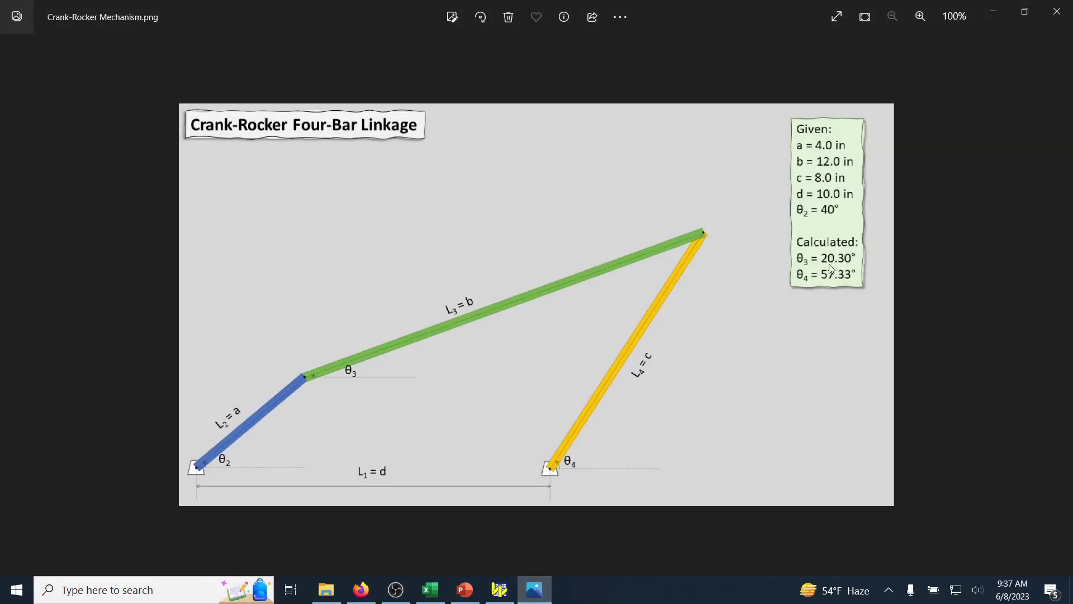
pyautogui.click(998, 16)
pyautogui.click(355, 221)
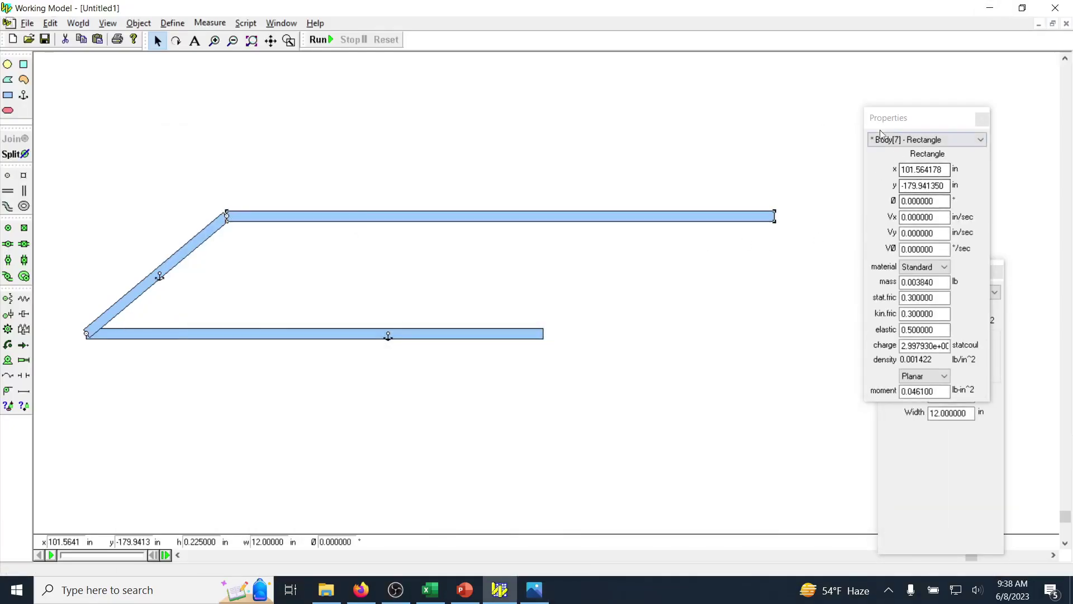
pyautogui.click(934, 202)
pyautogui.moveTo(934, 201); pyautogui.dragTo(858, 201)
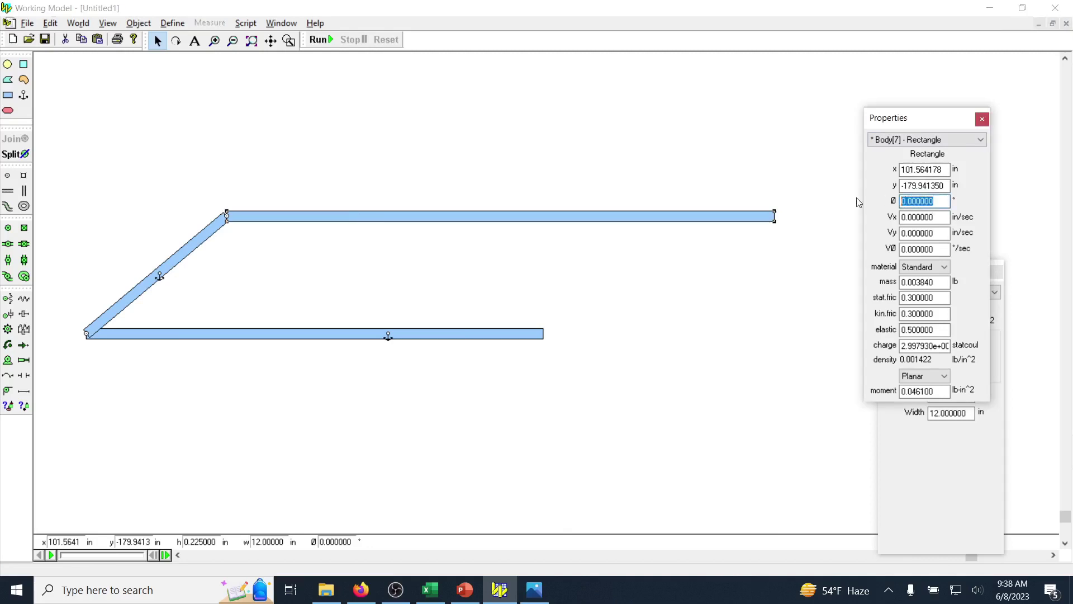
pyautogui.write('20.3')
pyautogui.press('Return')
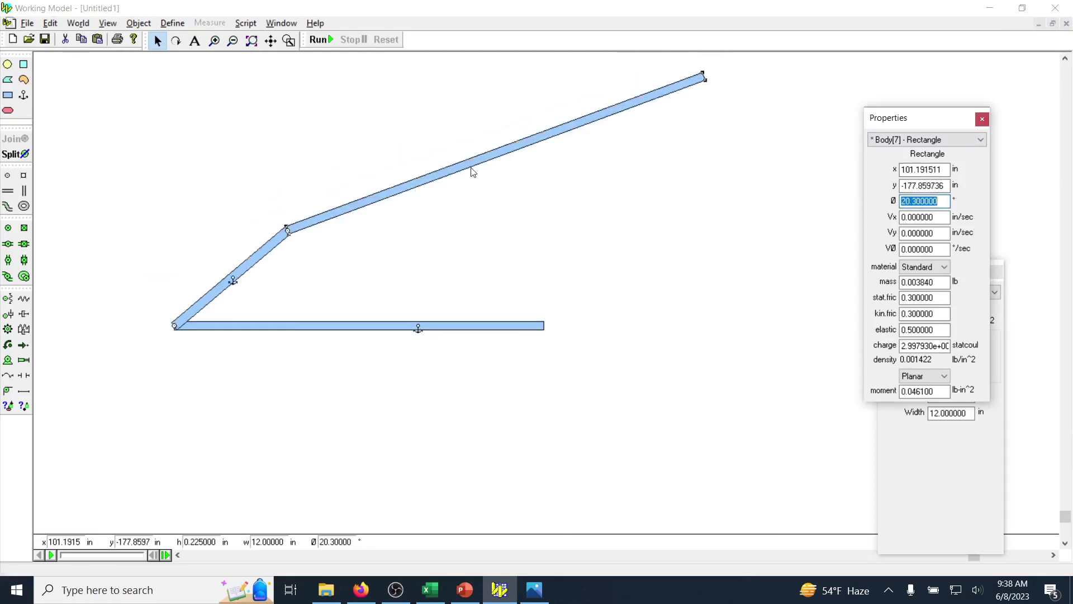
# Step: Anchor the 12 in coupler near its middle
pyautogui.scroll(-3, 472, 170)
pyautogui.click(187, 146)
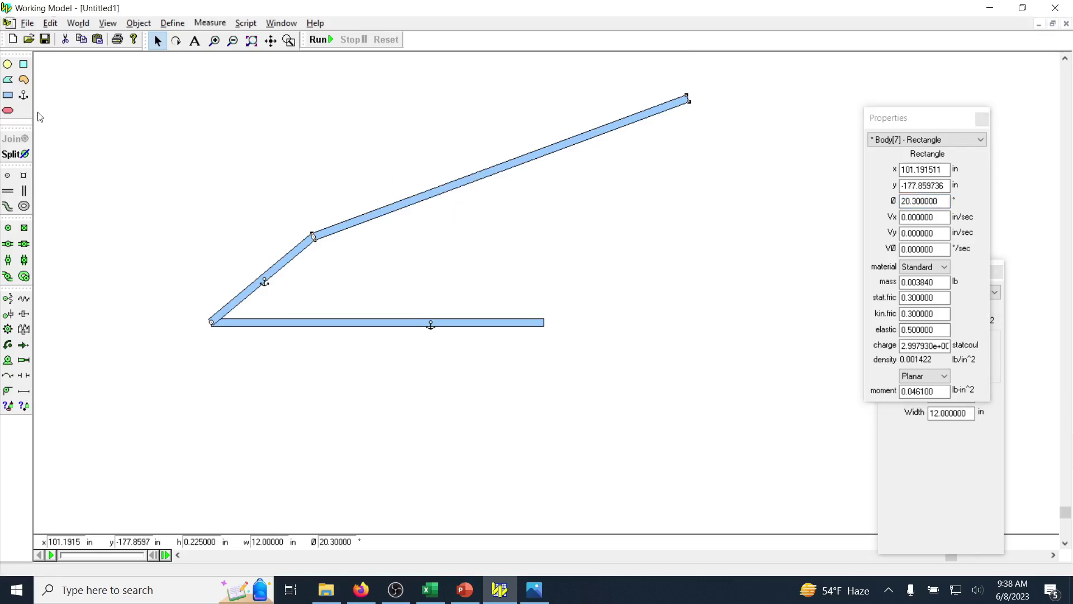
pyautogui.click(24, 96)
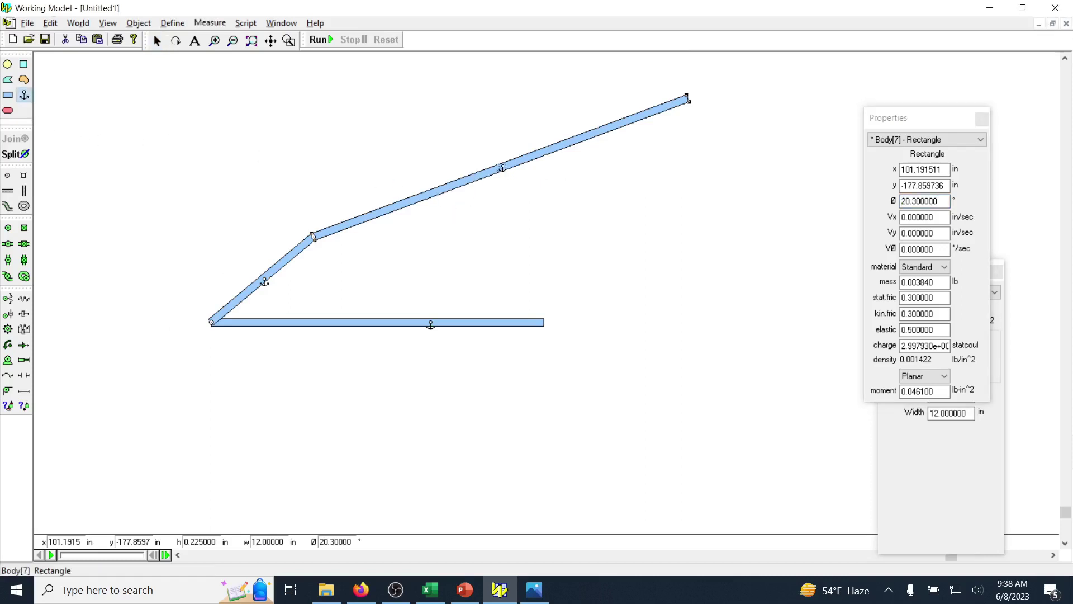
pyautogui.click(501, 169)
pyautogui.click(471, 231)
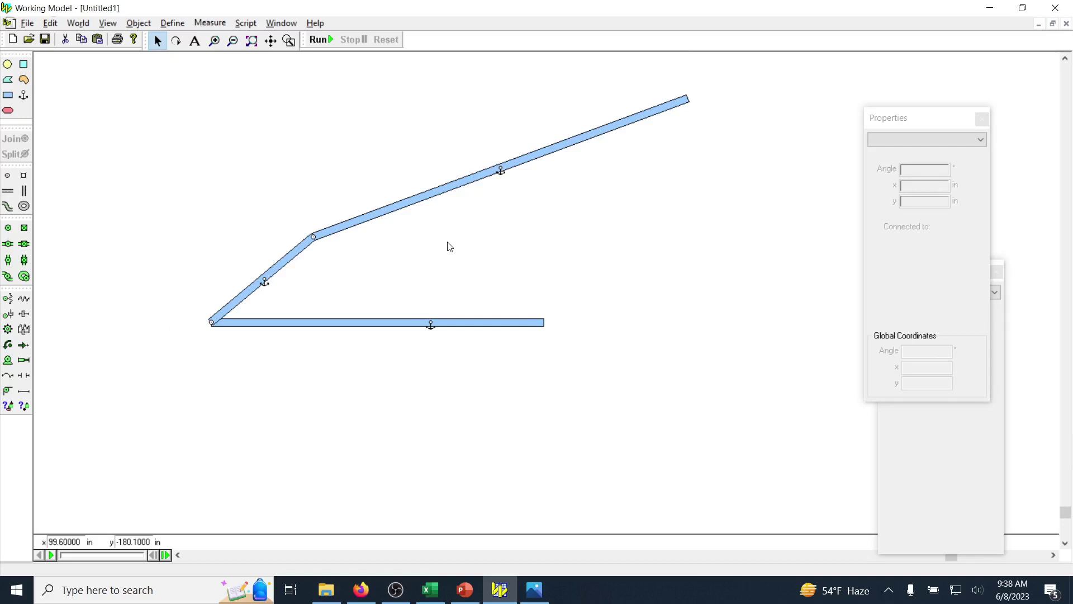
# Step: Look up the rocker's given length c in the crank-rocker reference image and return to Working Model
pyautogui.click(1054, 555)
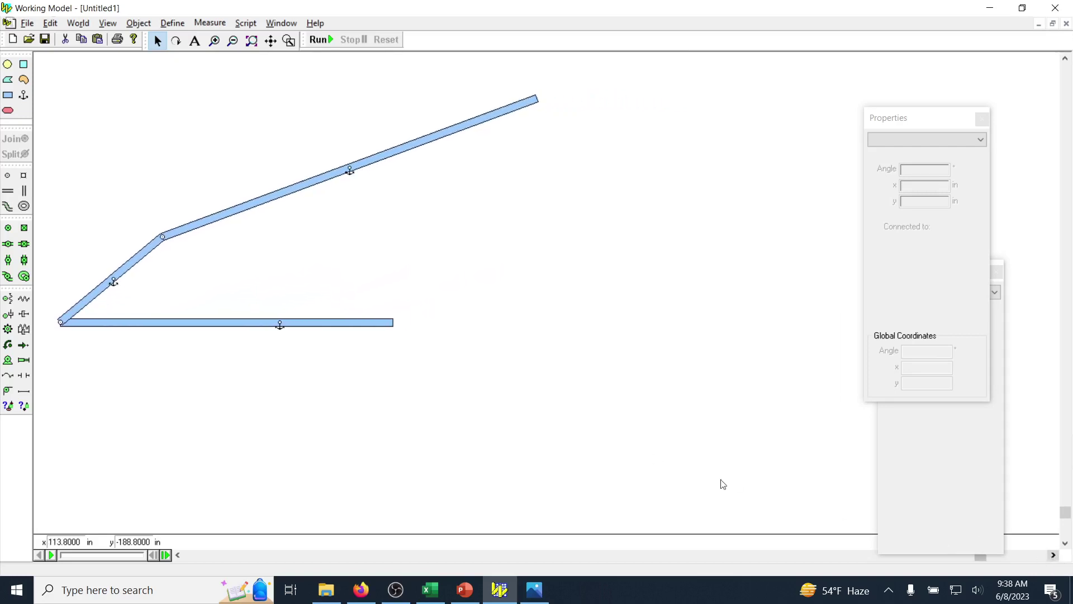
pyautogui.click(1065, 58)
pyautogui.click(1065, 59)
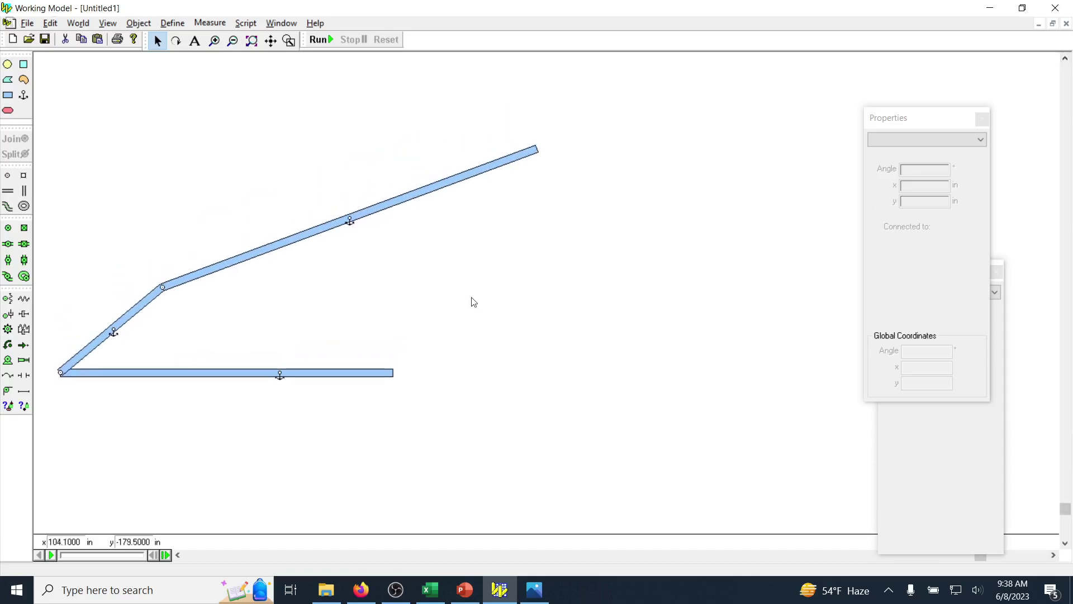
pyautogui.click(534, 590)
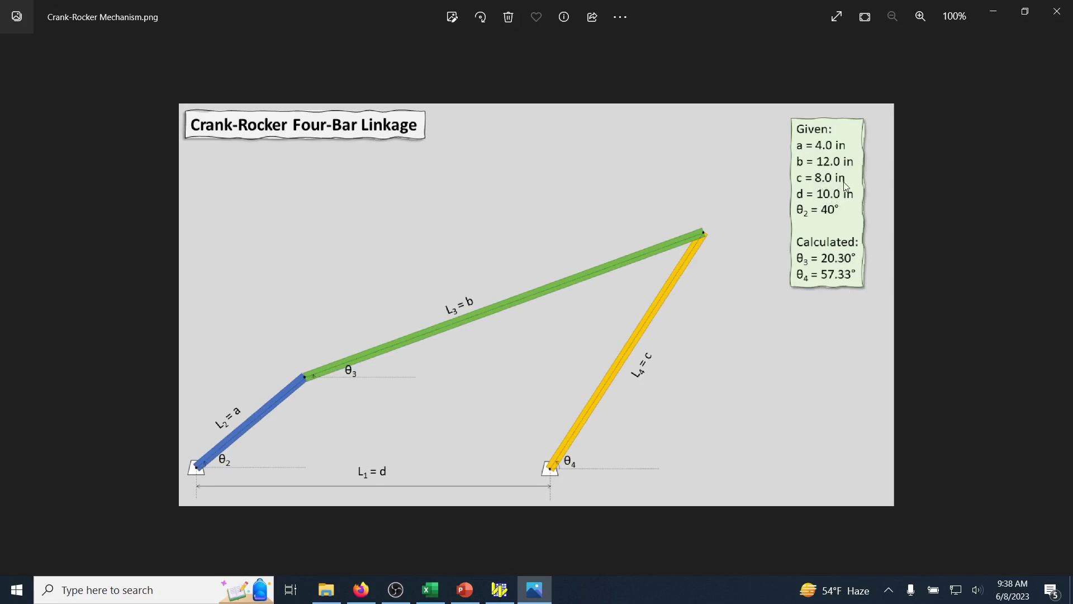
pyautogui.click(991, 17)
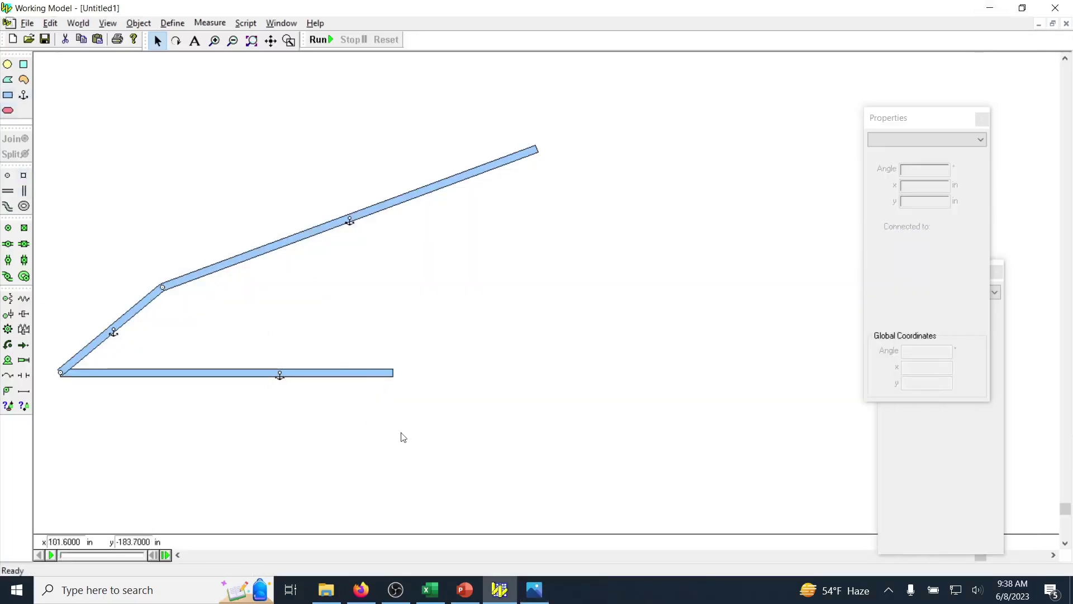
# Step: Draw a rectangle about 0.55 in wide and 0.225 in high extending from the free right end of the 10 in ground link
pyautogui.scroll(2, 358, 441)
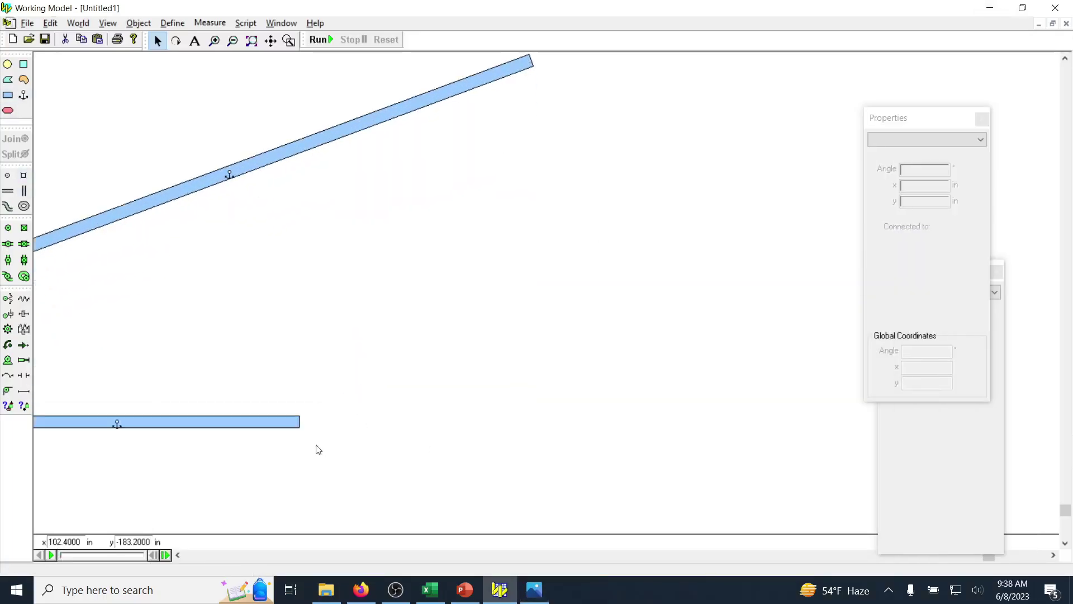
pyautogui.click(1066, 544)
pyautogui.click(1066, 544)
pyautogui.scroll(2, 335, 526)
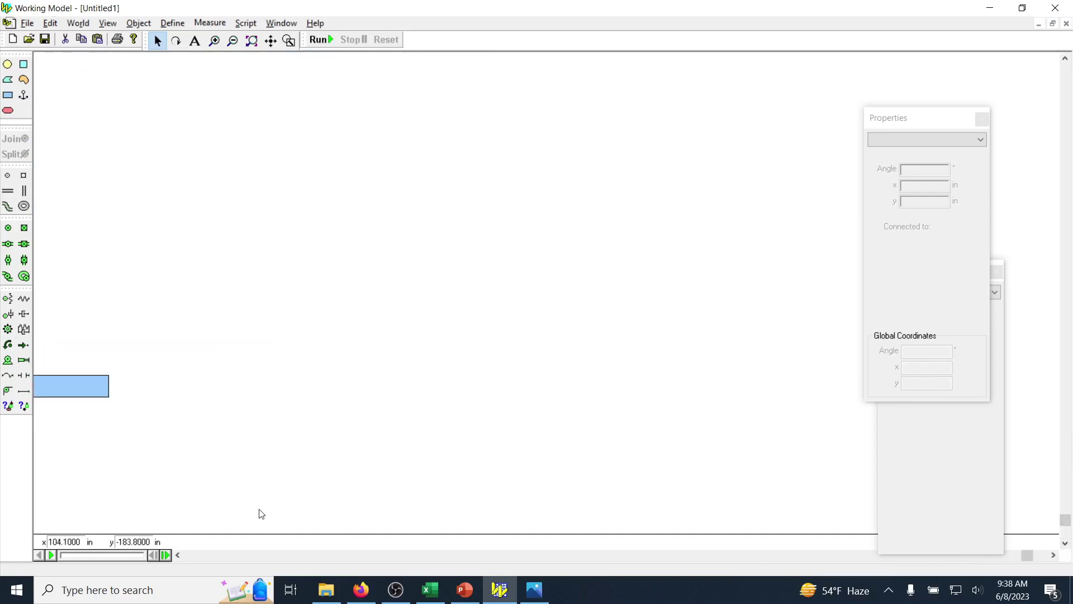
pyautogui.click(179, 555)
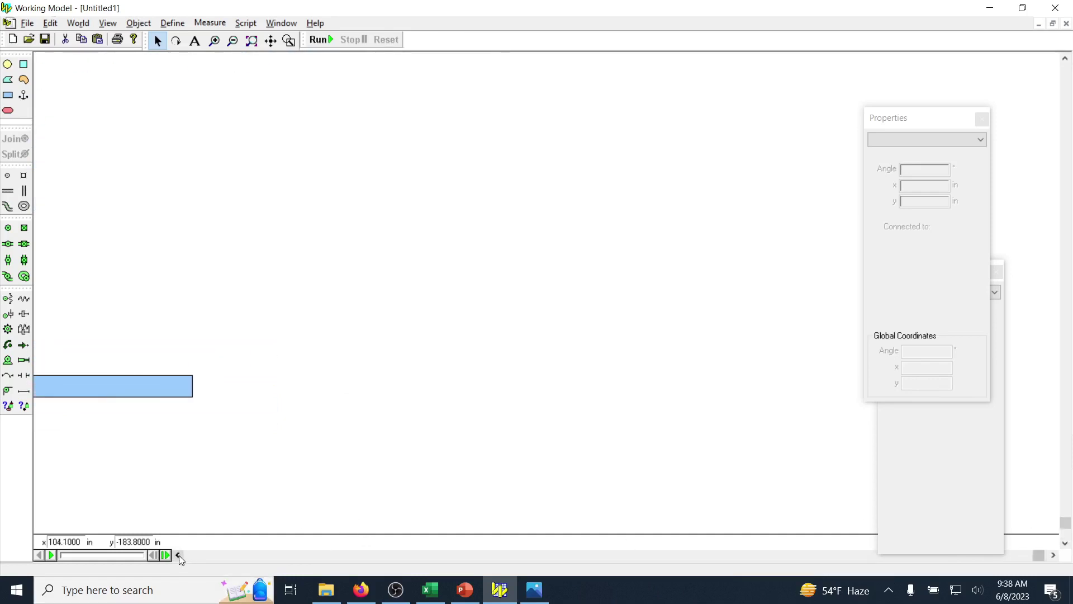
pyautogui.click(179, 555)
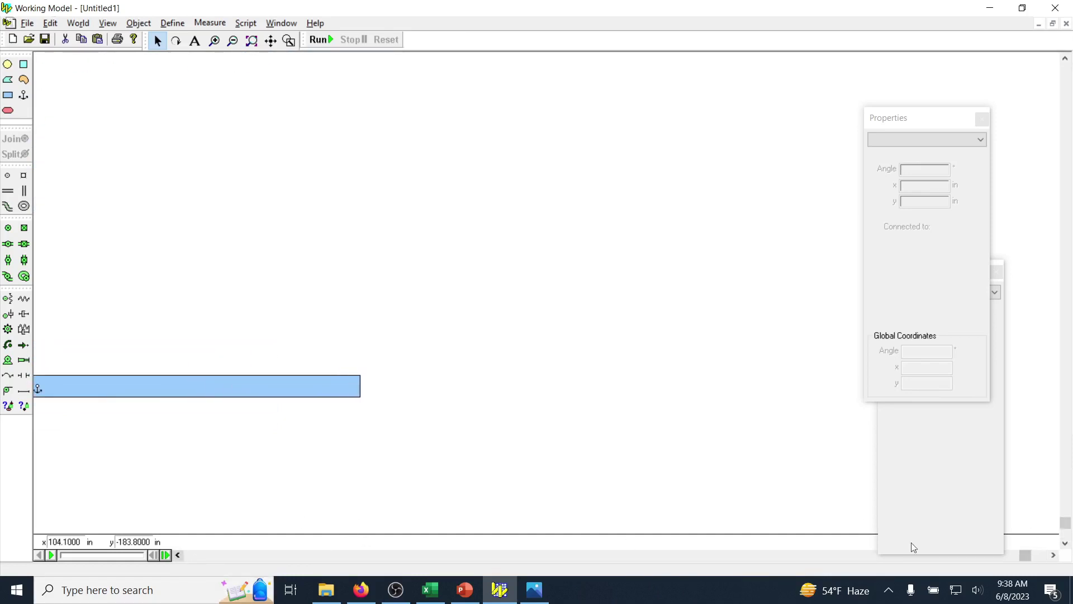
pyautogui.click(1064, 543)
pyautogui.click(1065, 544)
pyautogui.click(1065, 544)
pyautogui.scroll(2, 331, 441)
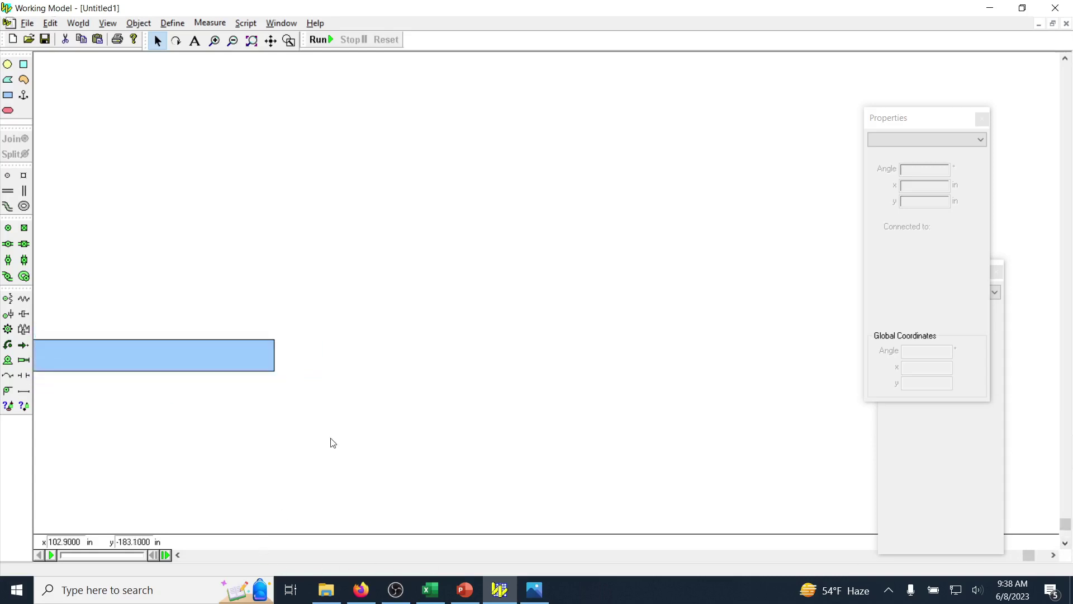
pyautogui.click(8, 96)
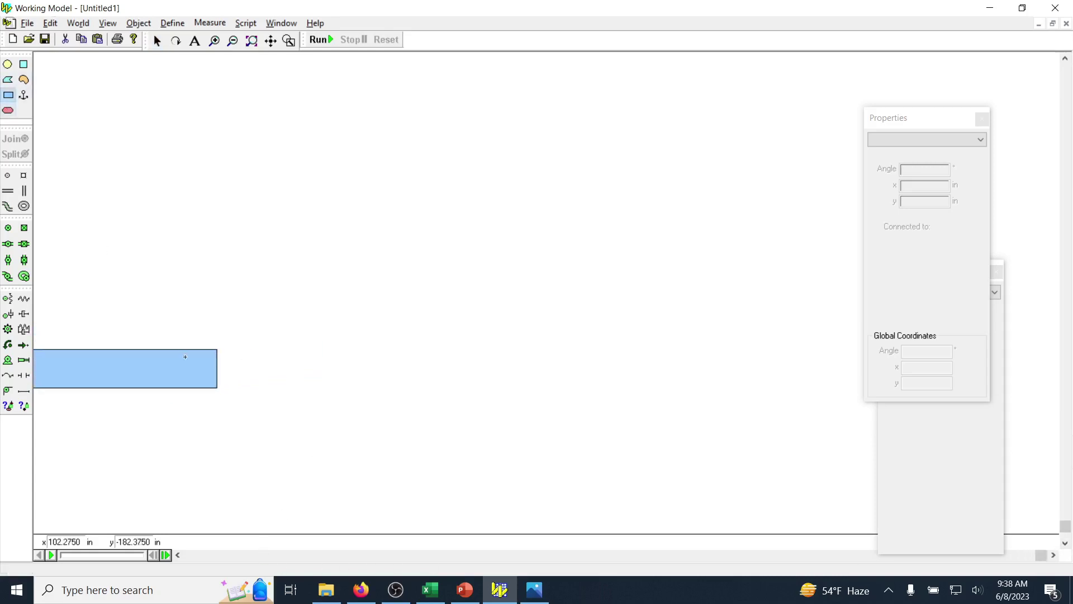
pyautogui.moveTo(217, 387); pyautogui.dragTo(310, 349)
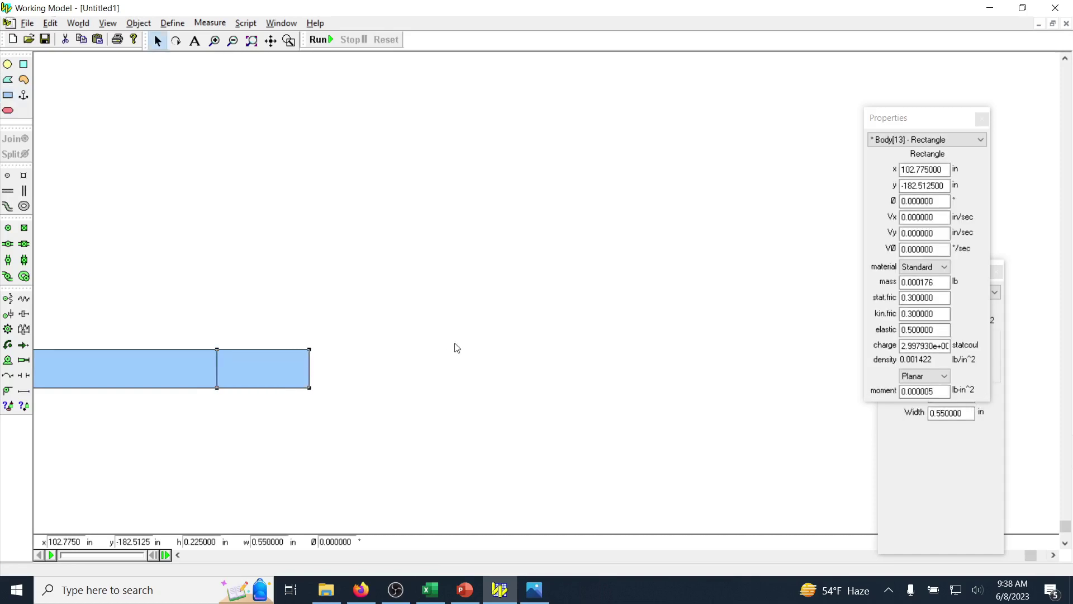
# Step: Spread the Properties and Geometry windows apart and pin the new rectangle to the ground link at the middle of their shared edge
pyautogui.moveTo(927, 124); pyautogui.dragTo(692, 156)
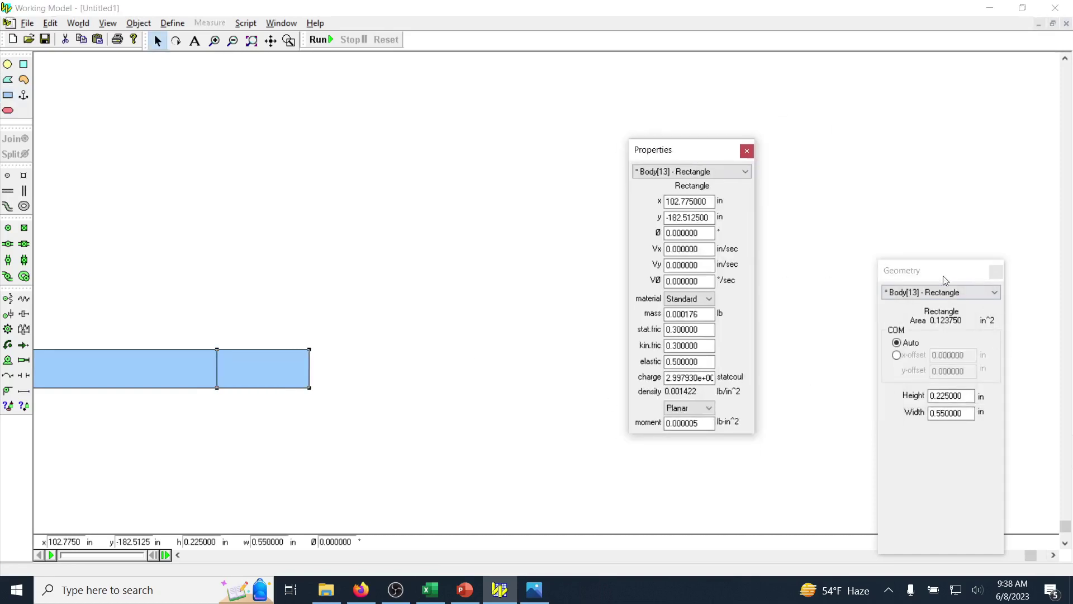
pyautogui.moveTo(944, 276); pyautogui.dragTo(894, 193)
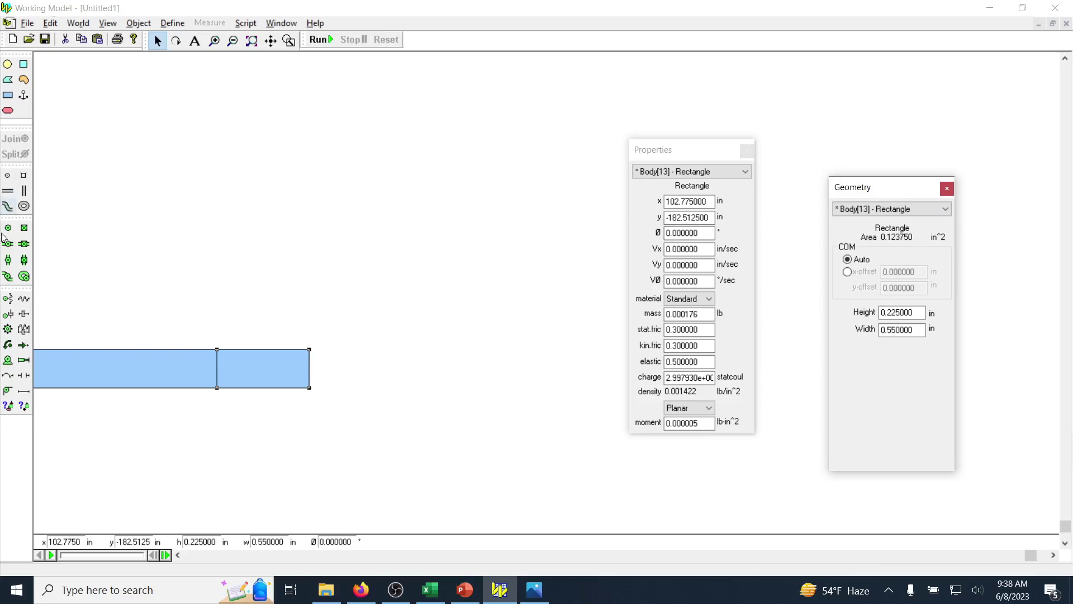
pyautogui.click(7, 227)
pyautogui.click(217, 369)
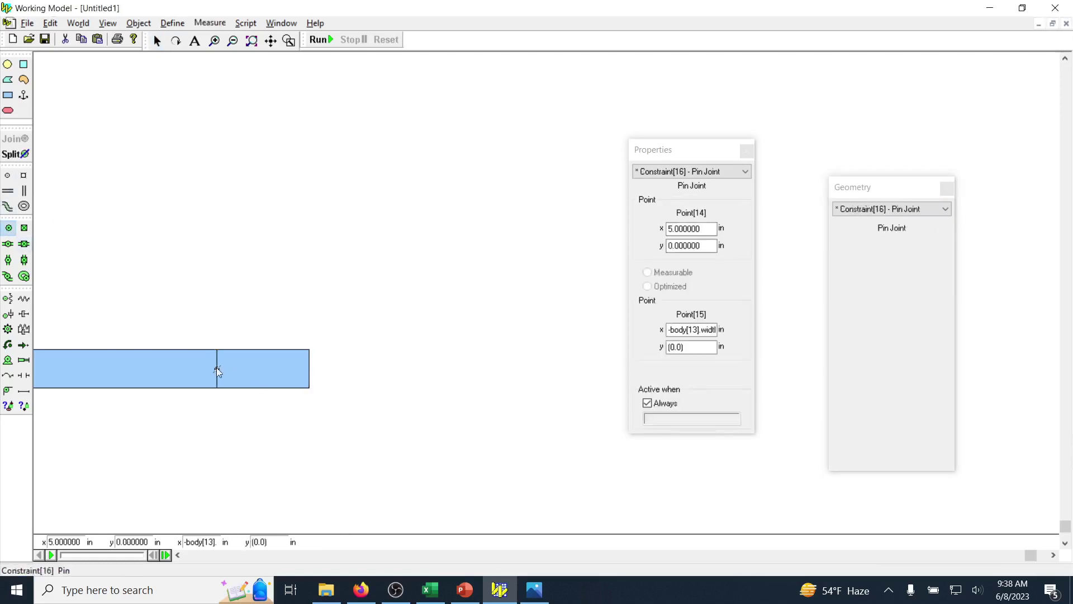
# Step: Set the new rectangle's width to 8 in, the rocker length c given in the reference image
pyautogui.click(256, 376)
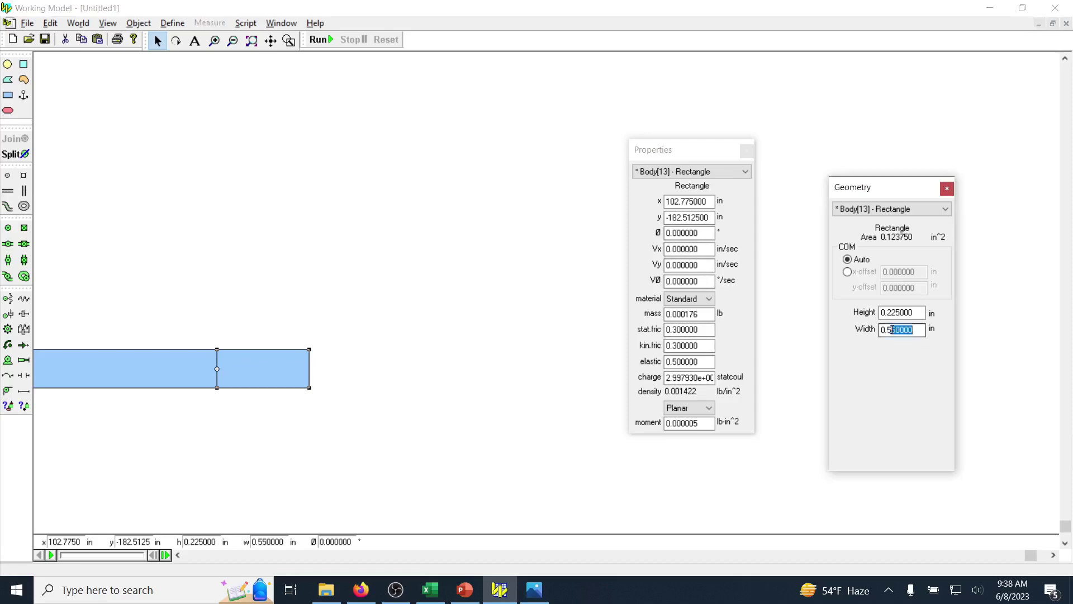
pyautogui.moveTo(924, 329); pyautogui.dragTo(881, 330)
pyautogui.click(535, 591)
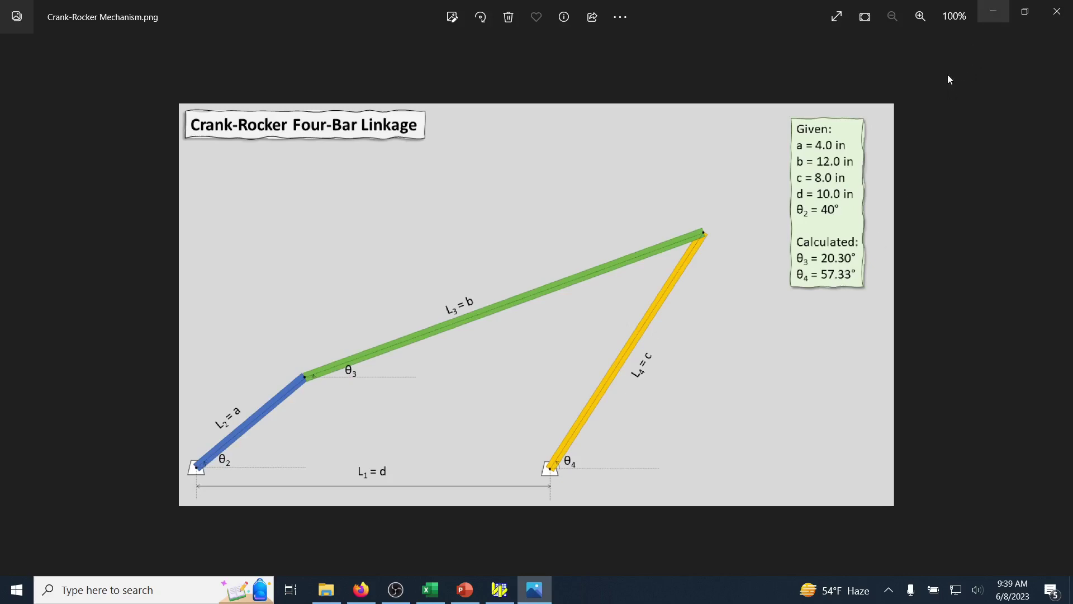
pyautogui.click(994, 11)
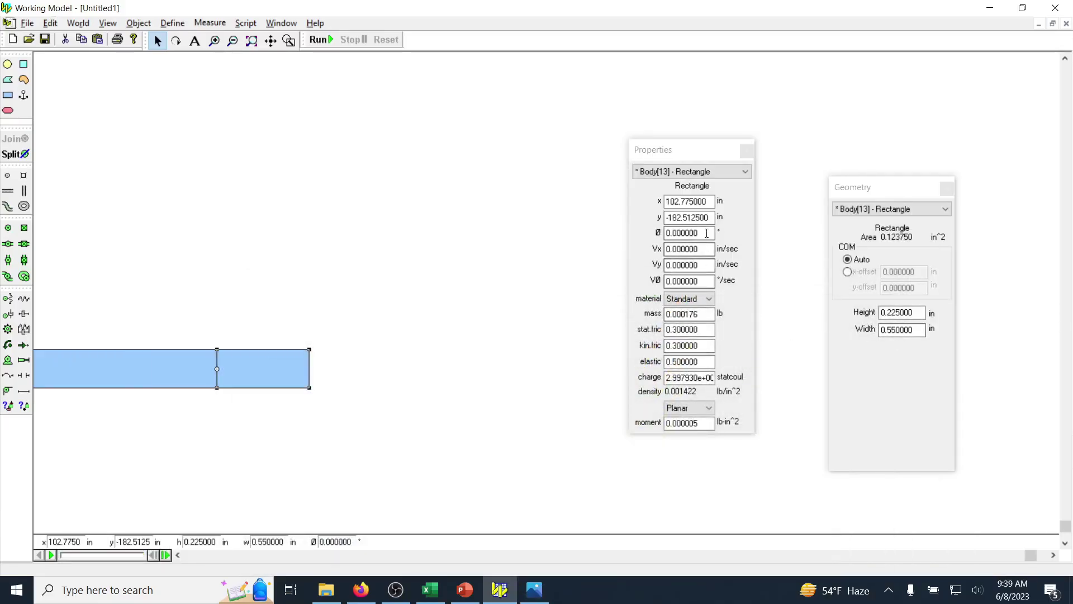
pyautogui.click(950, 317)
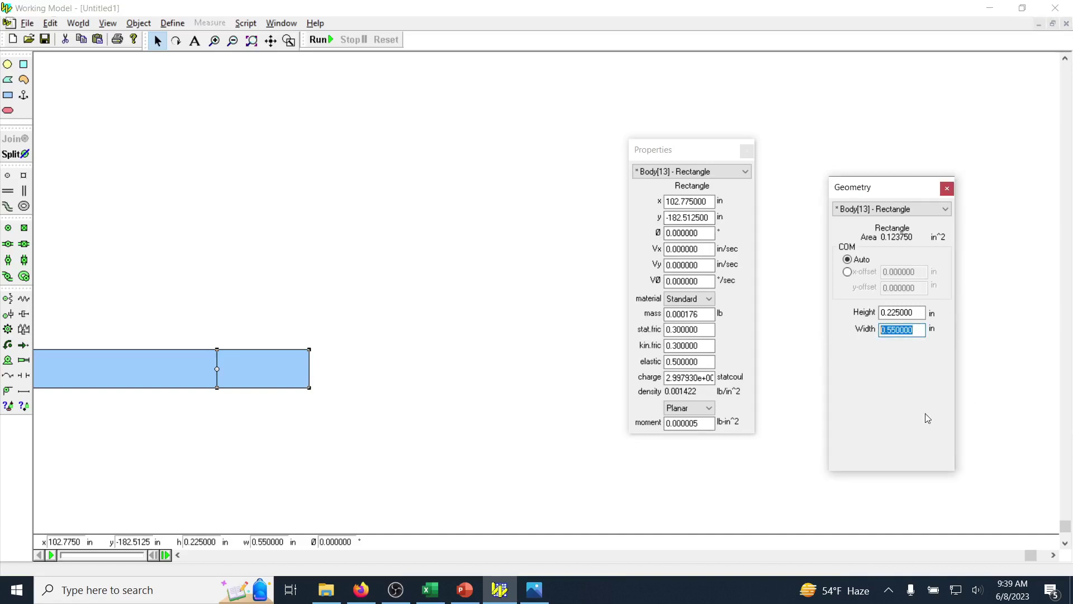
pyautogui.write('8')
# Step: Set the 8 in rocker's rotation angle to 57.33° and move the Properties window clear of the linkage
pyautogui.click(666, 233)
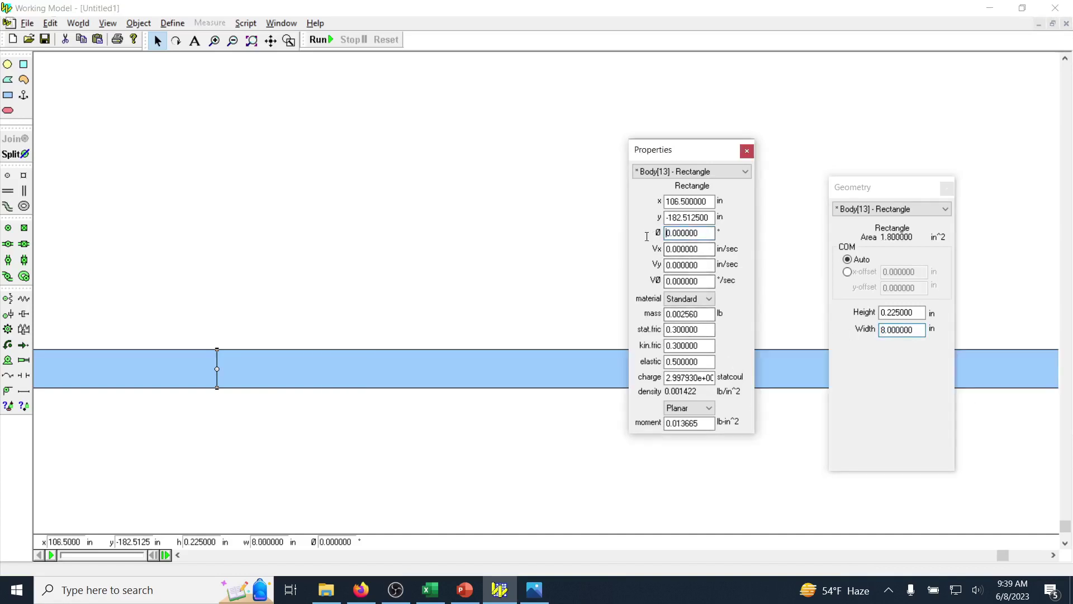
pyautogui.moveTo(700, 233); pyautogui.dragTo(632, 231)
pyautogui.write('57.33')
pyautogui.press('Return')
pyautogui.scroll(-3, 443, 330)
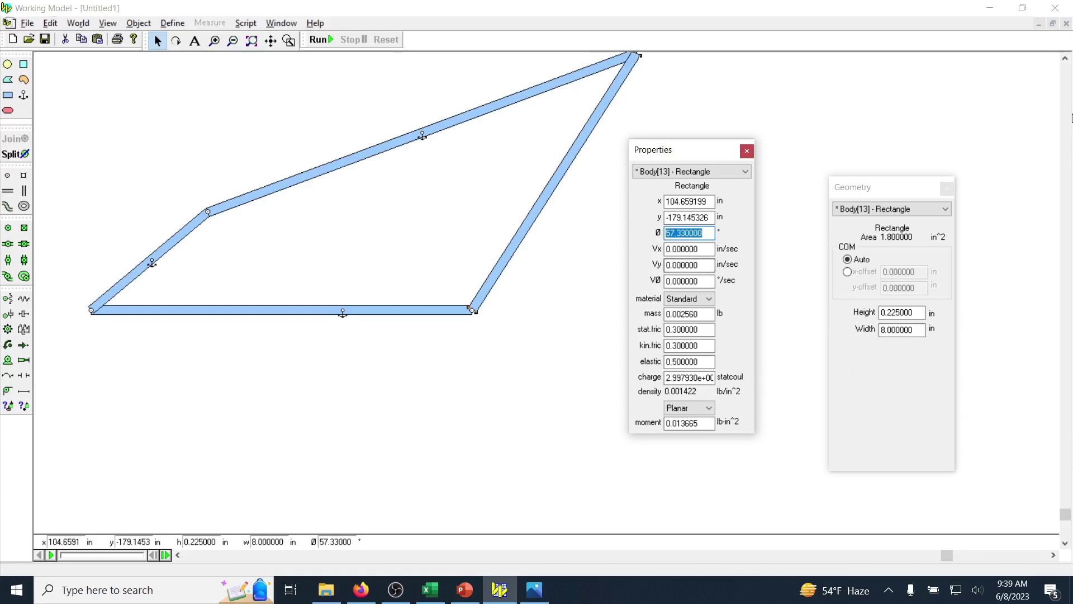
pyautogui.click(1064, 59)
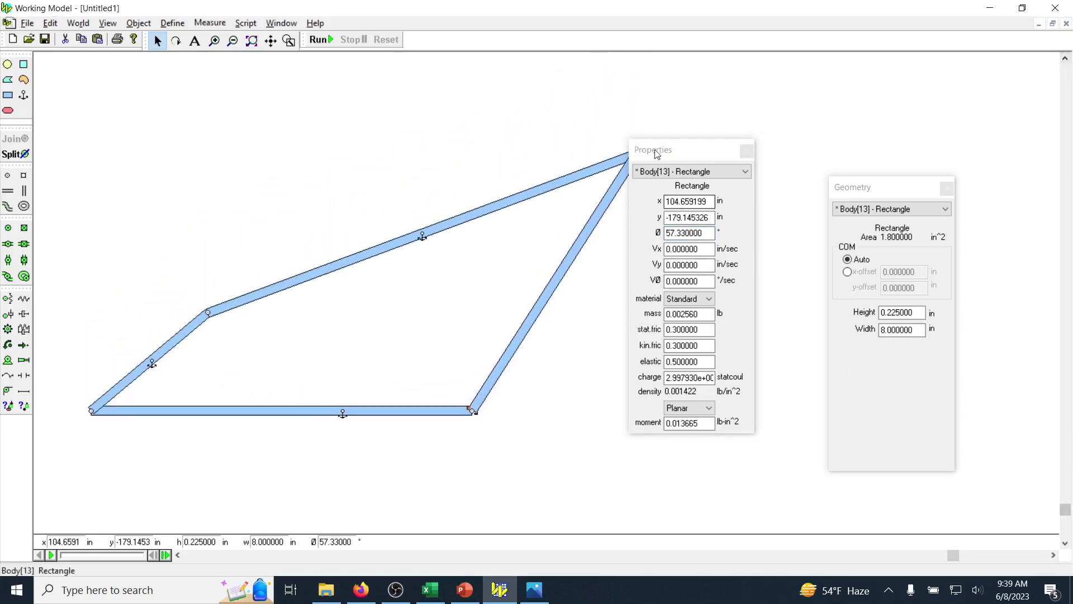
pyautogui.moveTo(659, 150); pyautogui.dragTo(798, 218)
# Step: Add a pin joint at the rocker's upper end midpoint to connect it to the 12 in coupler
pyautogui.scroll(2, 654, 151)
pyautogui.scroll(1, 691, 102)
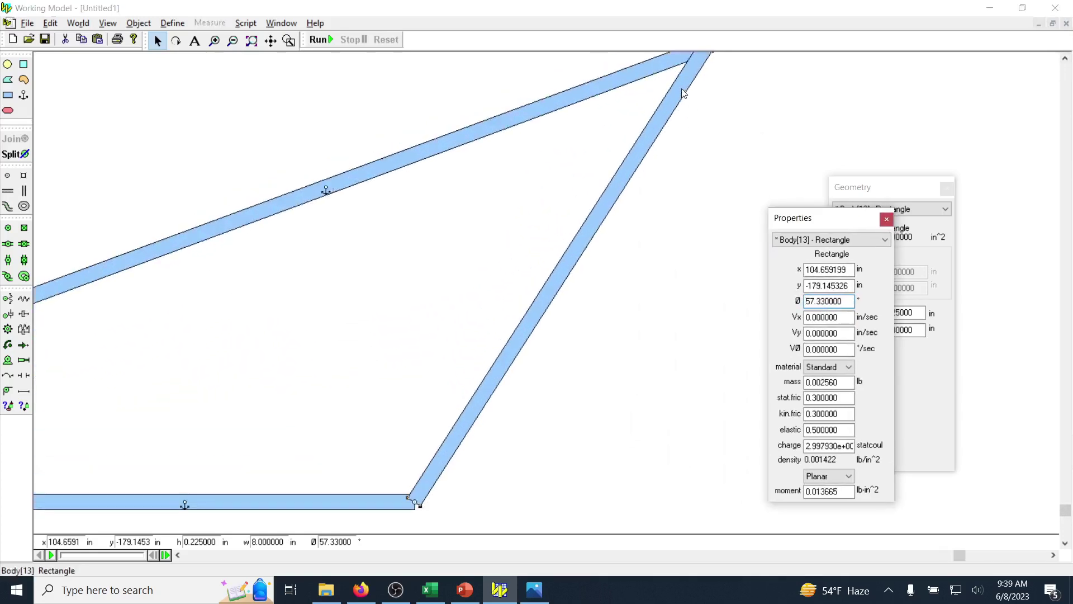
pyautogui.click(1064, 59)
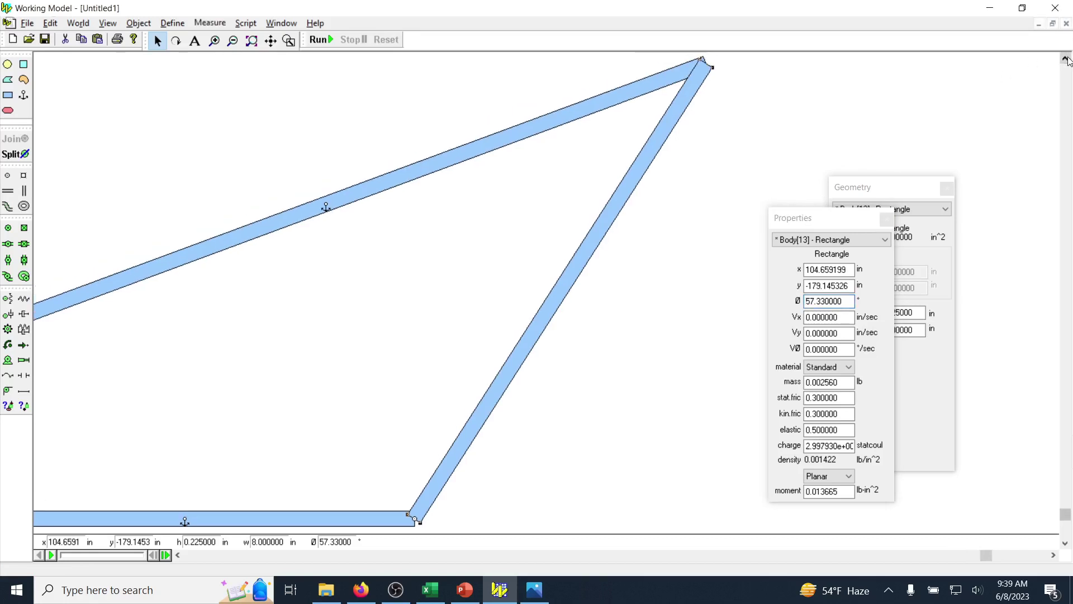
pyautogui.scroll(2, 727, 141)
pyautogui.scroll(1, 759, 92)
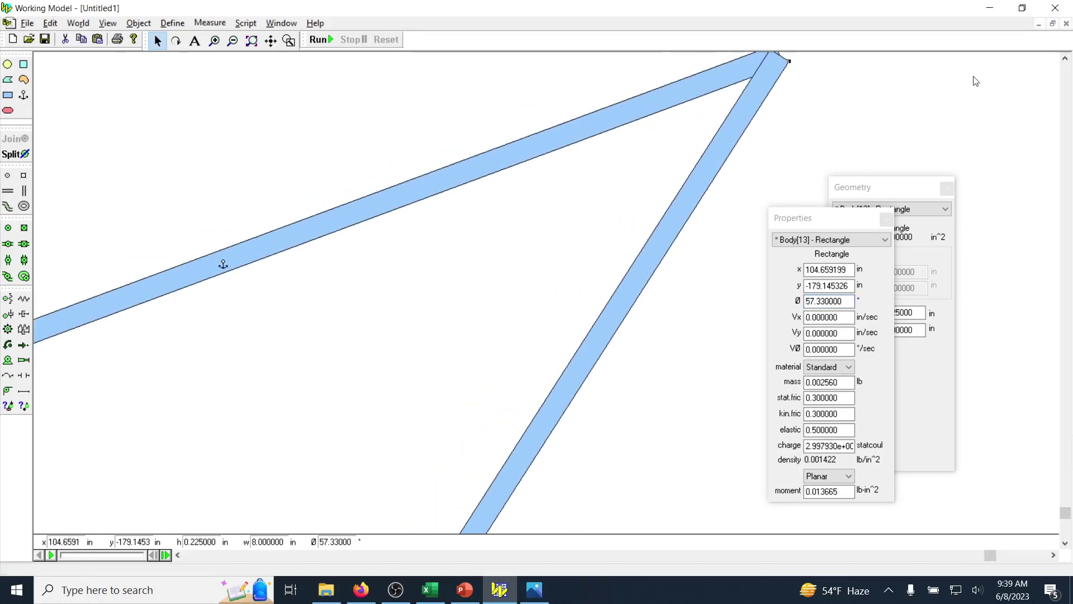
pyautogui.click(1064, 60)
pyautogui.click(1065, 59)
pyautogui.click(1065, 59)
pyautogui.scroll(2, 841, 160)
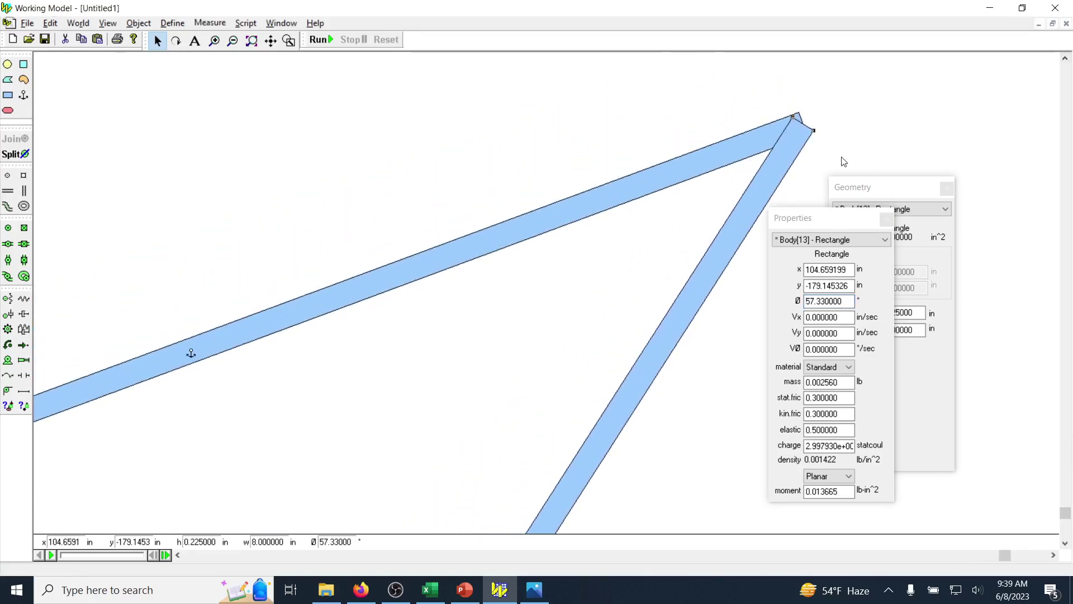
pyautogui.click(1054, 556)
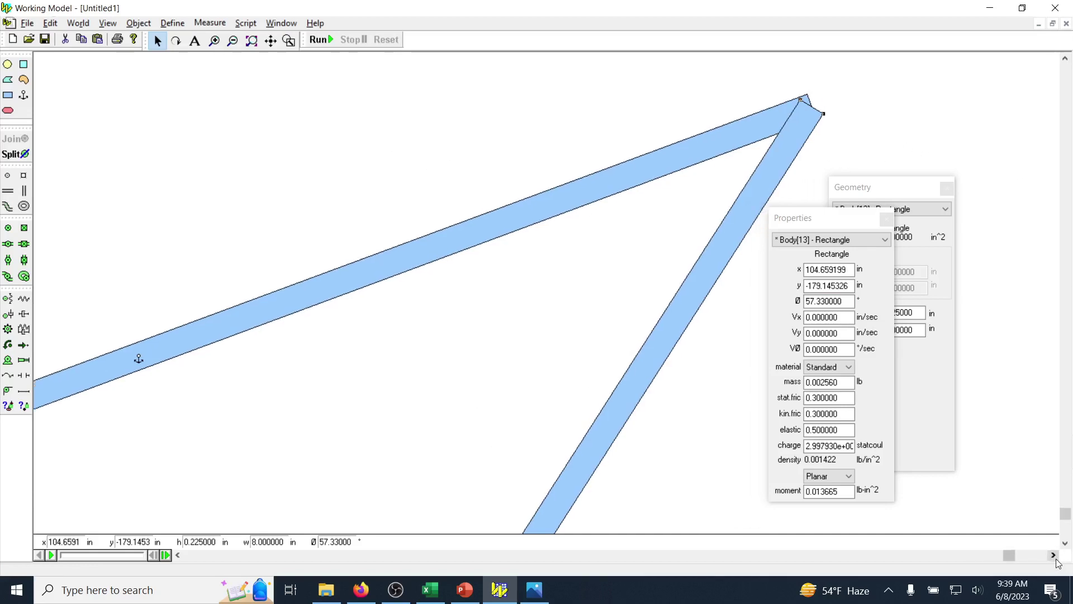
pyautogui.click(1054, 556)
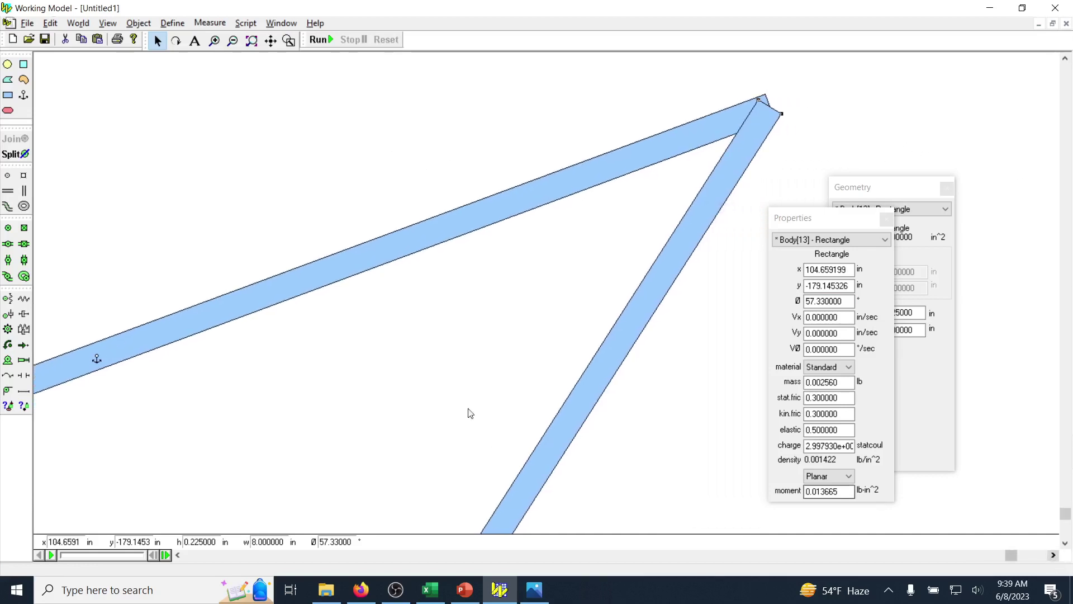
pyautogui.click(9, 228)
pyautogui.click(770, 108)
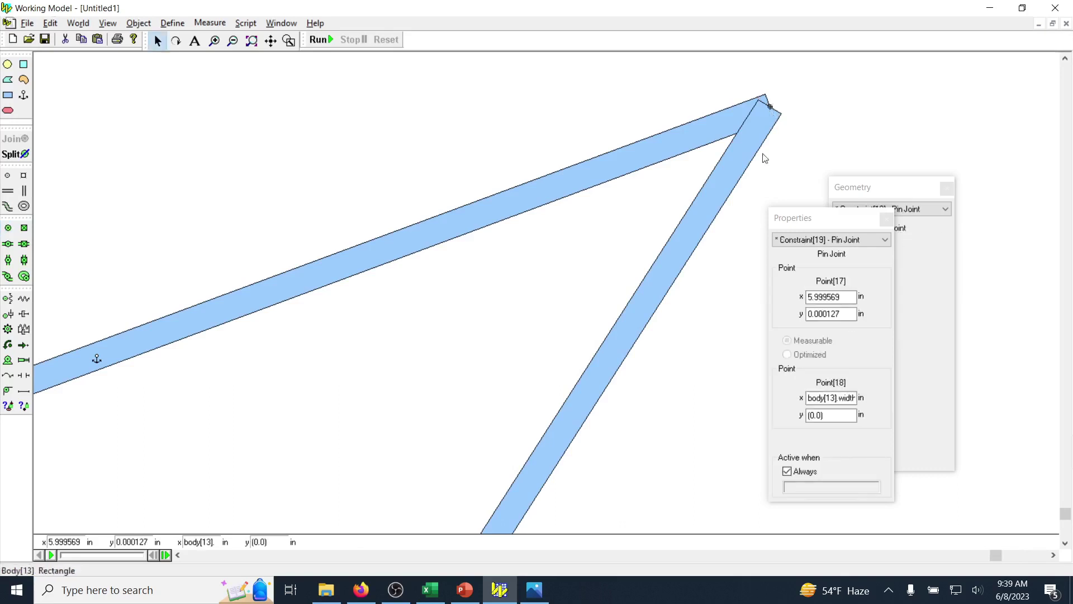
# Step: Delete the anchors from the coupler, the crank and the ground link
pyautogui.scroll(-5, 745, 184)
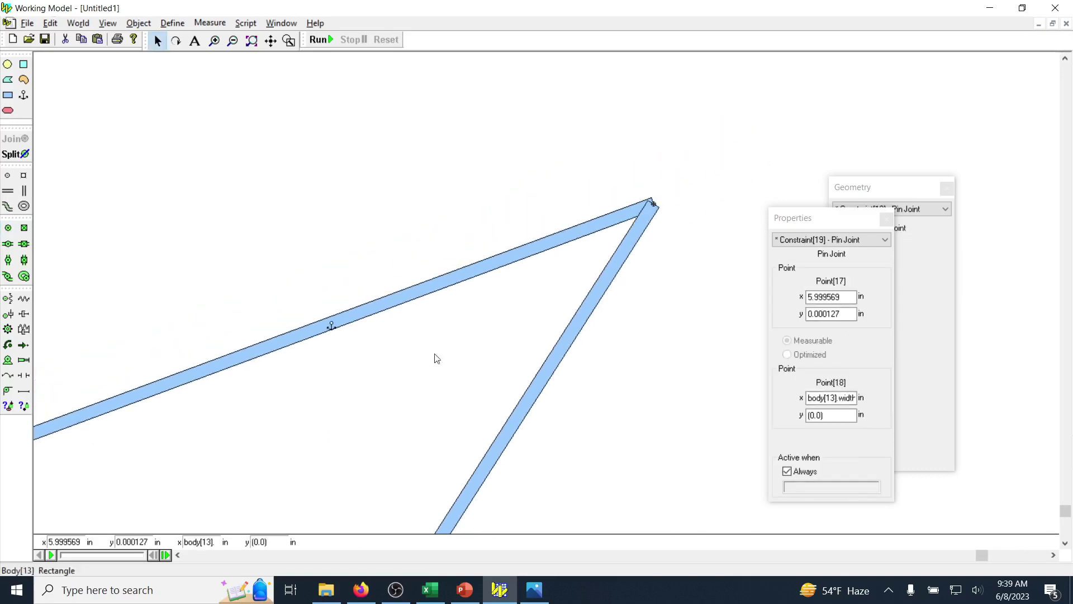
pyautogui.scroll(1, 404, 465)
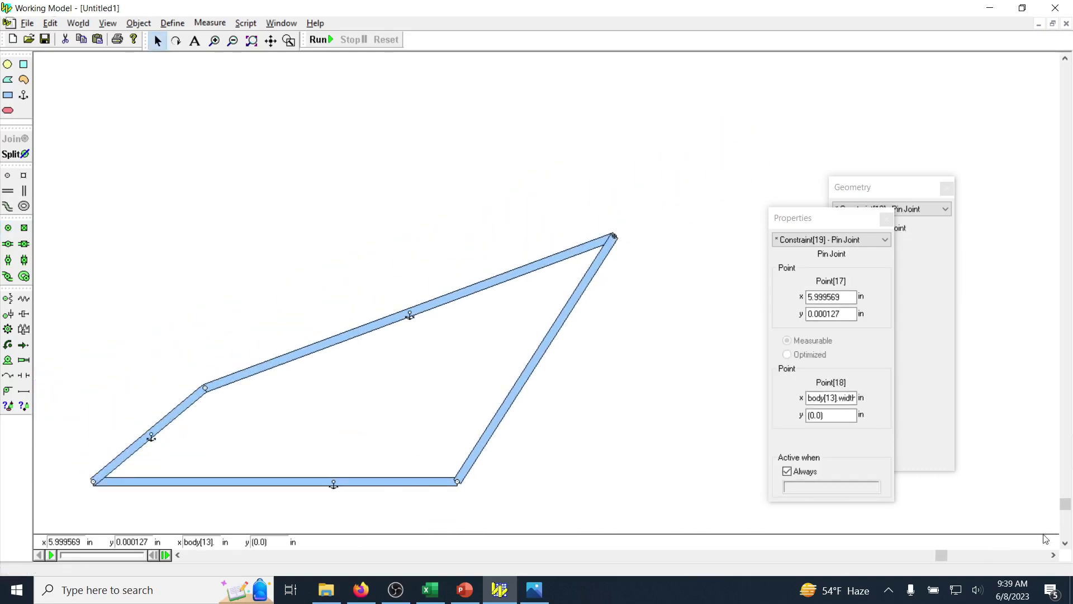
pyautogui.scroll(-4, 1065, 543)
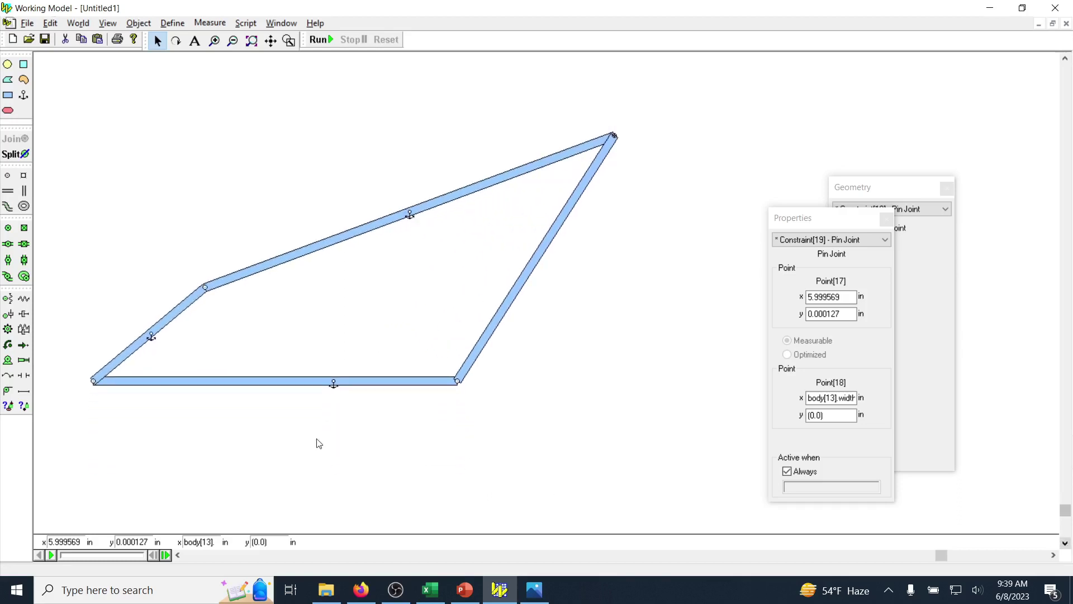
pyautogui.click(409, 216)
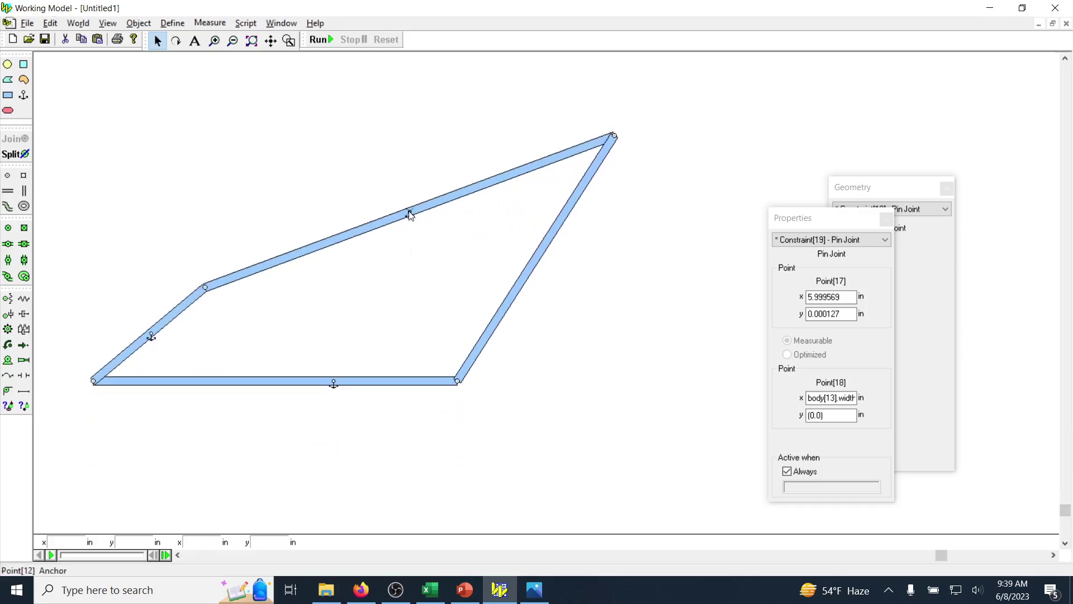
pyautogui.press('Delete')
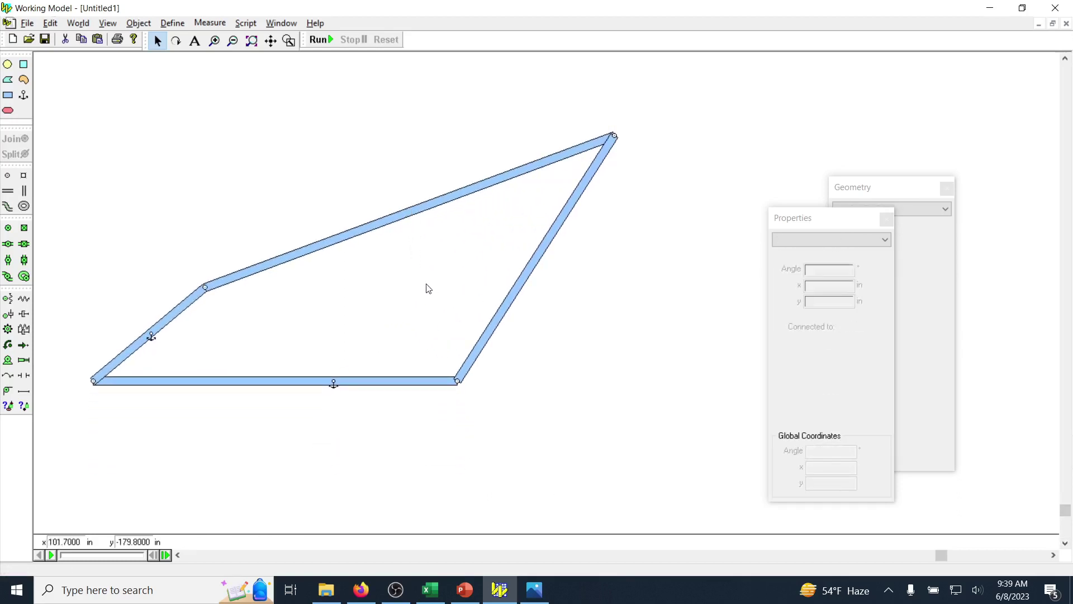
pyautogui.click(157, 335)
pyautogui.press('Delete')
pyautogui.moveTo(370, 341); pyautogui.dragTo(233, 462)
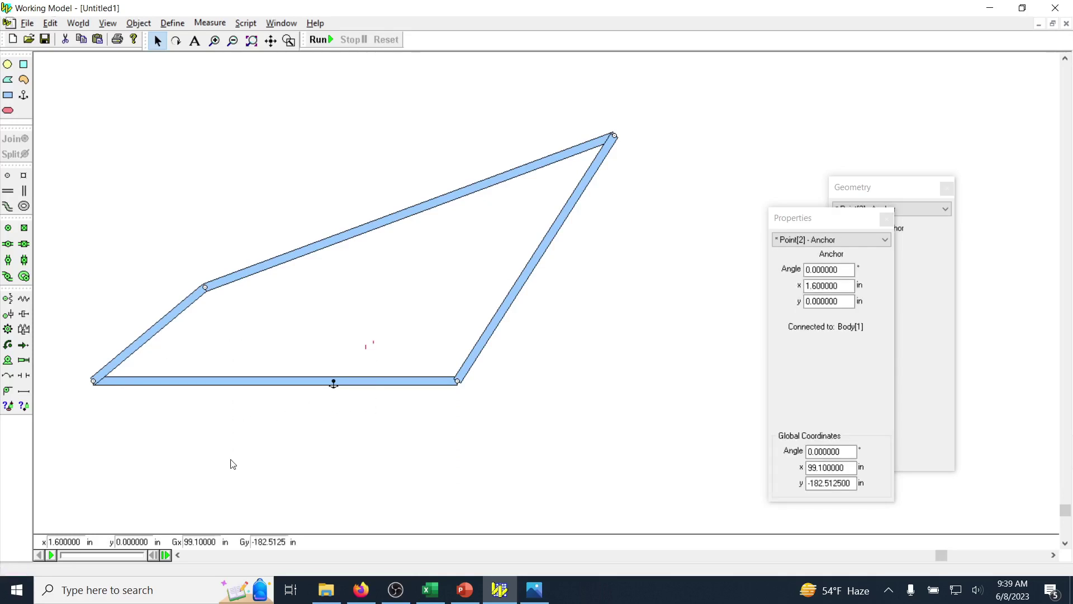
pyautogui.press('Delete')
# Step: Delete the 10 in ground link, keeping the crank, coupler and rocker
pyautogui.click(280, 384)
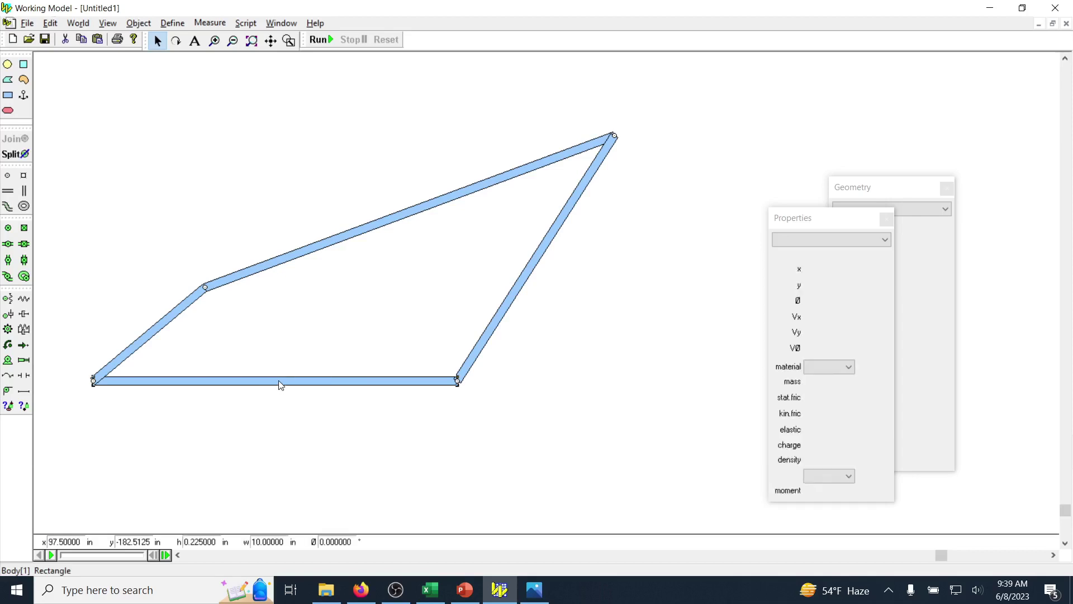
pyautogui.press('Delete')
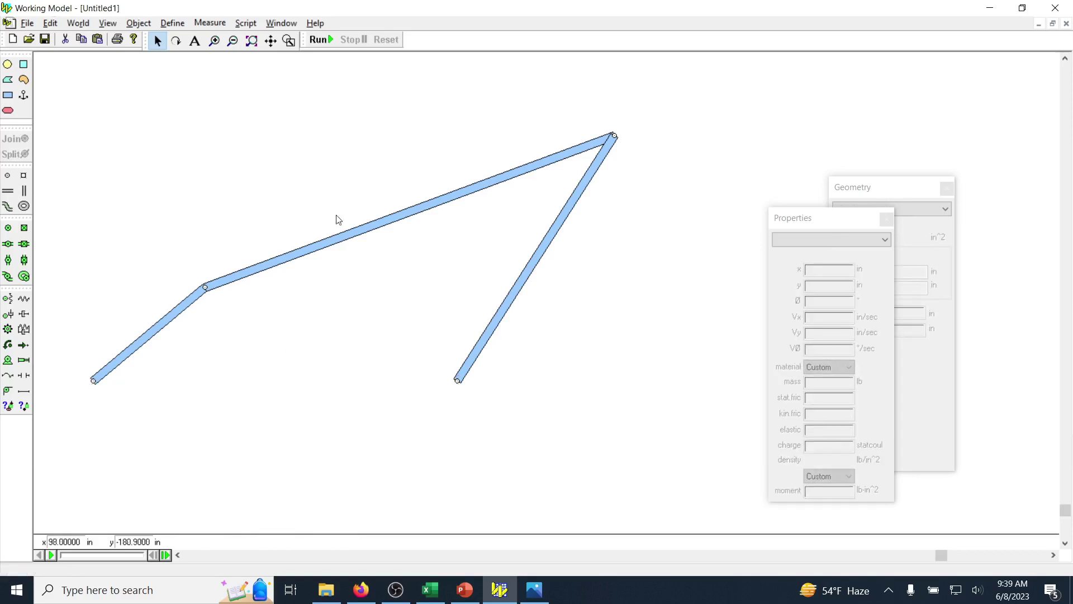
# Step: Save the model as crank_rocker_linkage in the Working Model Examples folder, adapting the existing crank_slider_linkage name
pyautogui.click(45, 42)
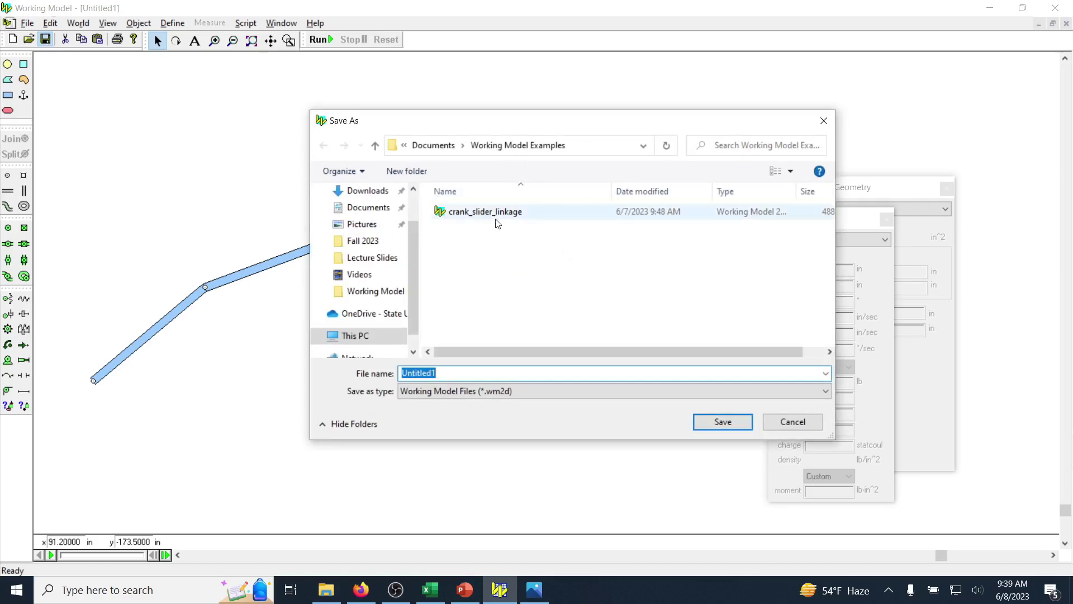
pyautogui.click(484, 215)
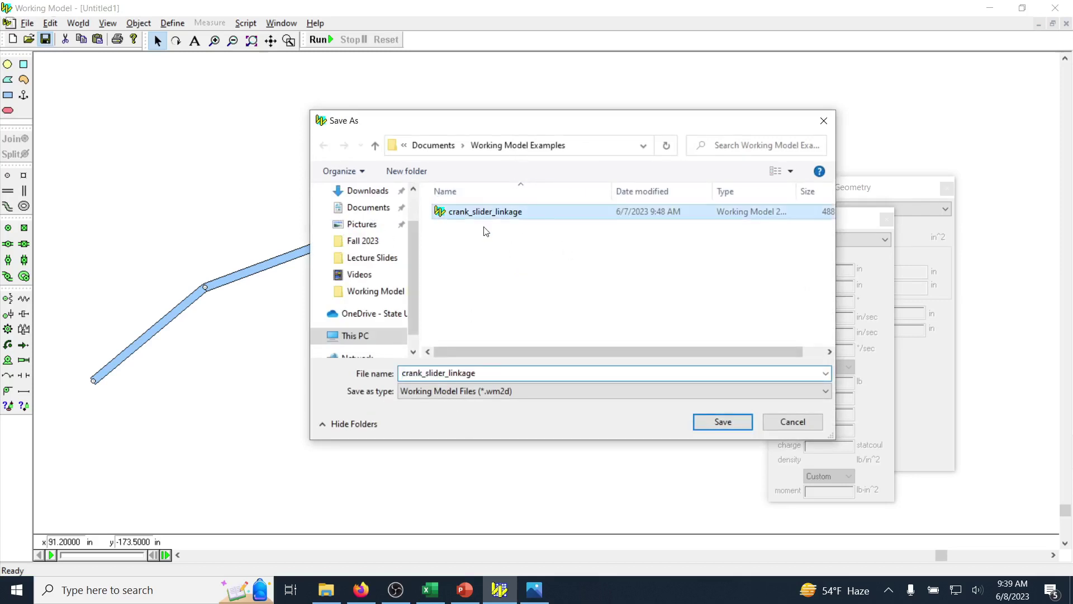
pyautogui.click(444, 373)
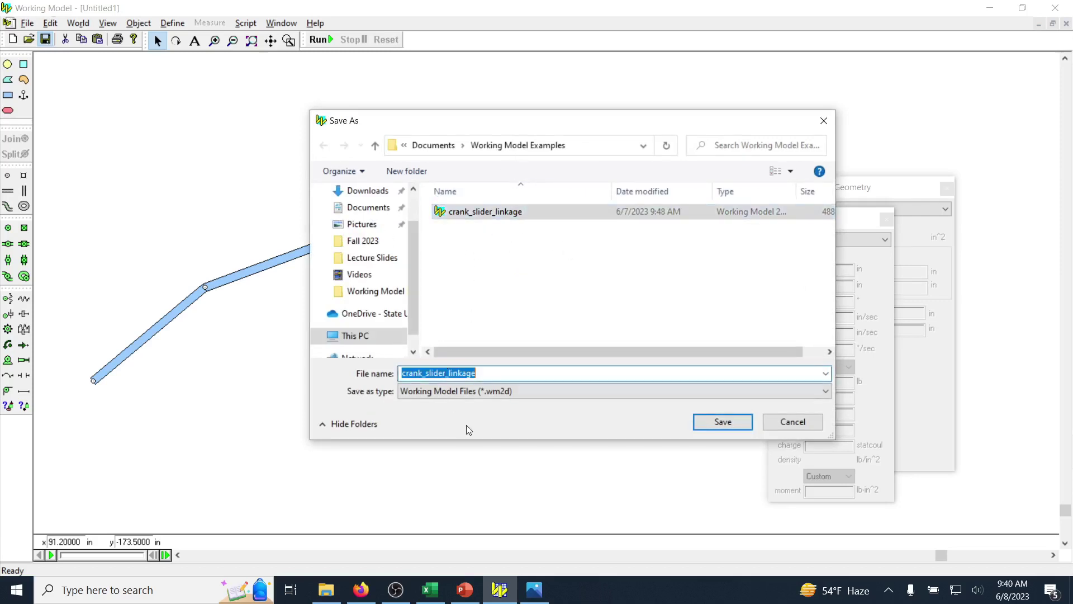
pyautogui.press('End')
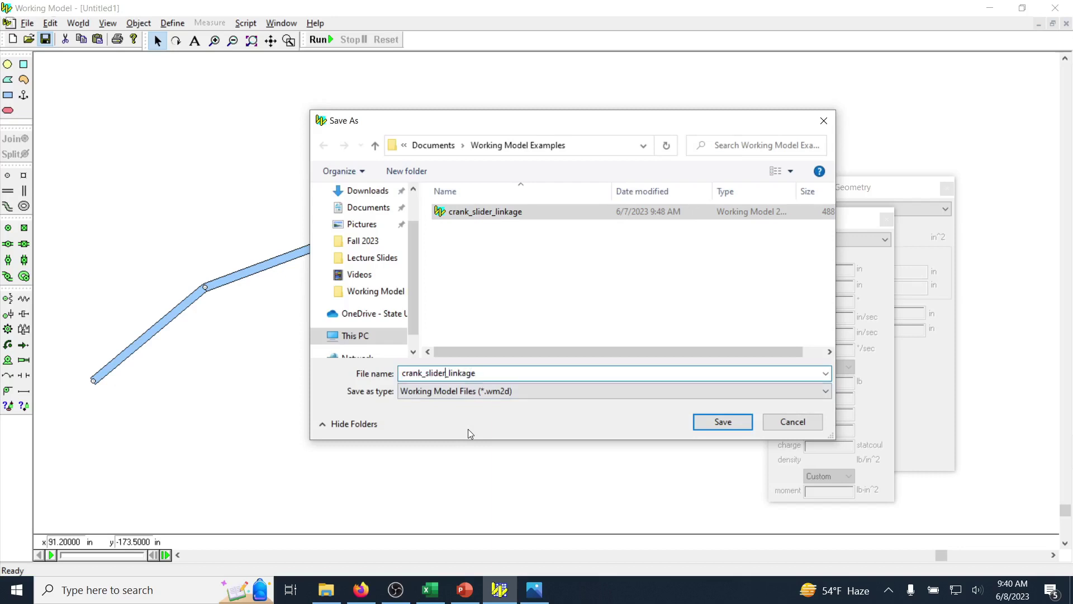
pyautogui.press('Left')
pyautogui.press('Left')
pyautogui.press('Left')
pyautogui.press('Left')
pyautogui.press('Left')
pyautogui.press('Left')
pyautogui.press('Left')
pyautogui.press('Left')
pyautogui.press('BackSpace')
pyautogui.press('BackSpace')
pyautogui.press('BackSpace')
pyautogui.press('BackSpace')
pyautogui.press('BackSpace')
pyautogui.press('BackSpace')
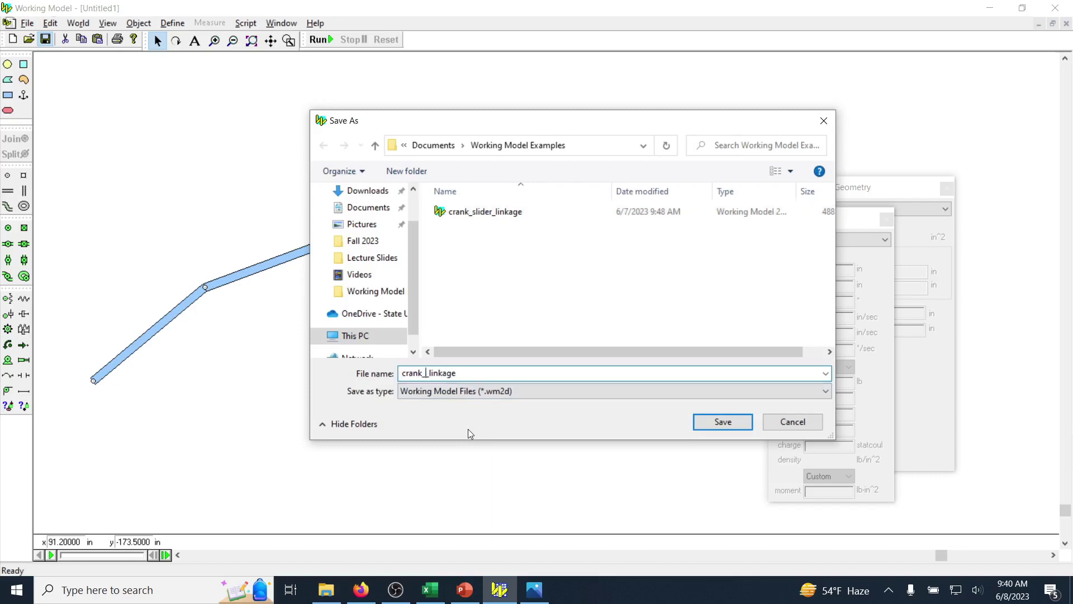
pyautogui.write('roc')
pyautogui.write('r')
pyautogui.press('Return')
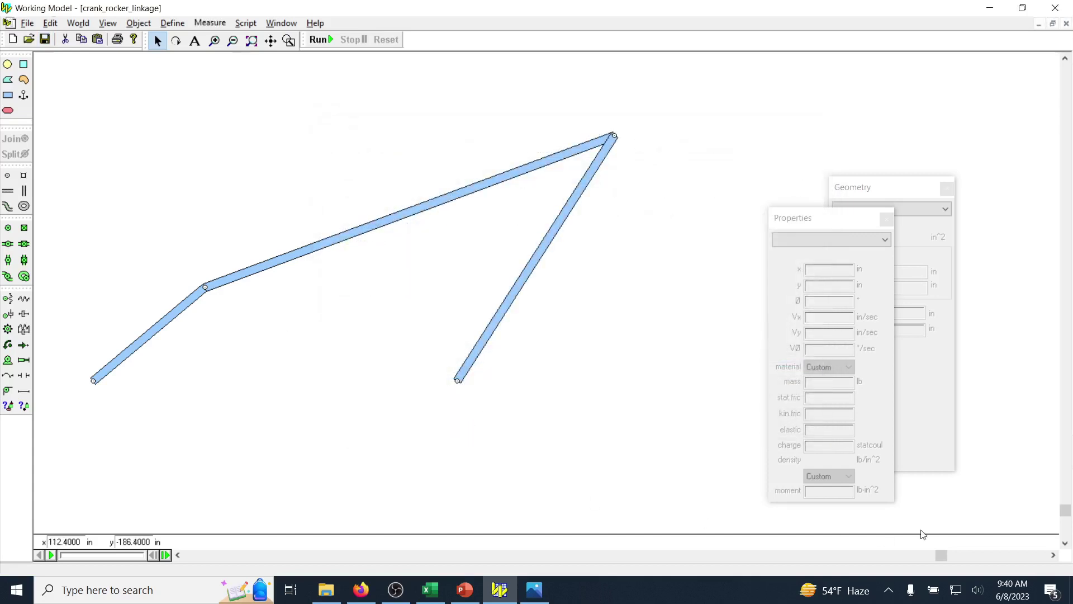
# Step: Change the 4 in crank's fill color to green and name it Crank
pyautogui.click(1054, 555)
pyautogui.click(1054, 555)
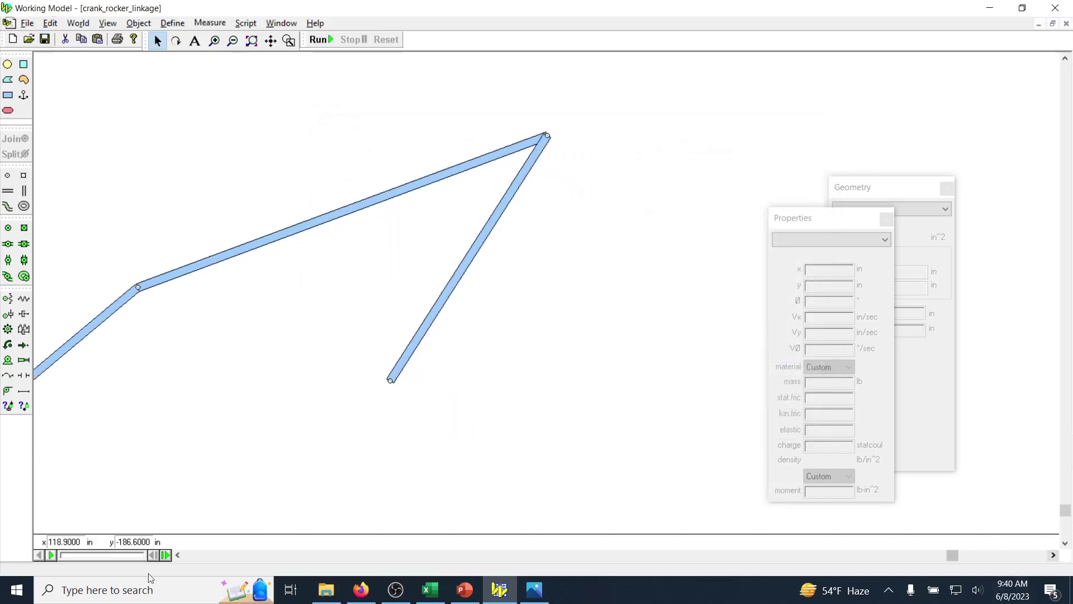
pyautogui.click(176, 555)
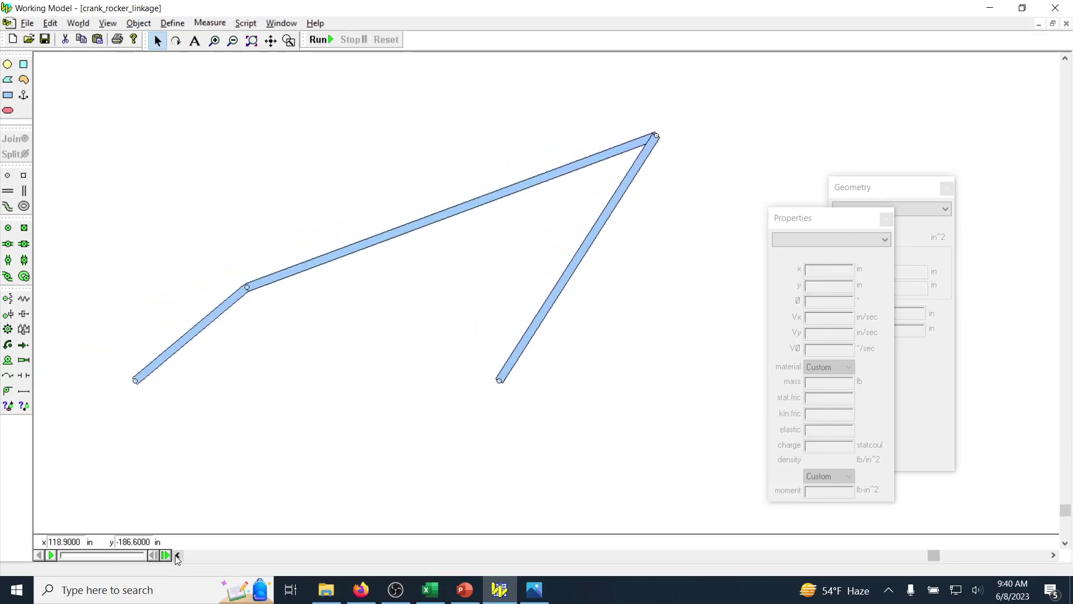
pyautogui.rightClick(232, 339)
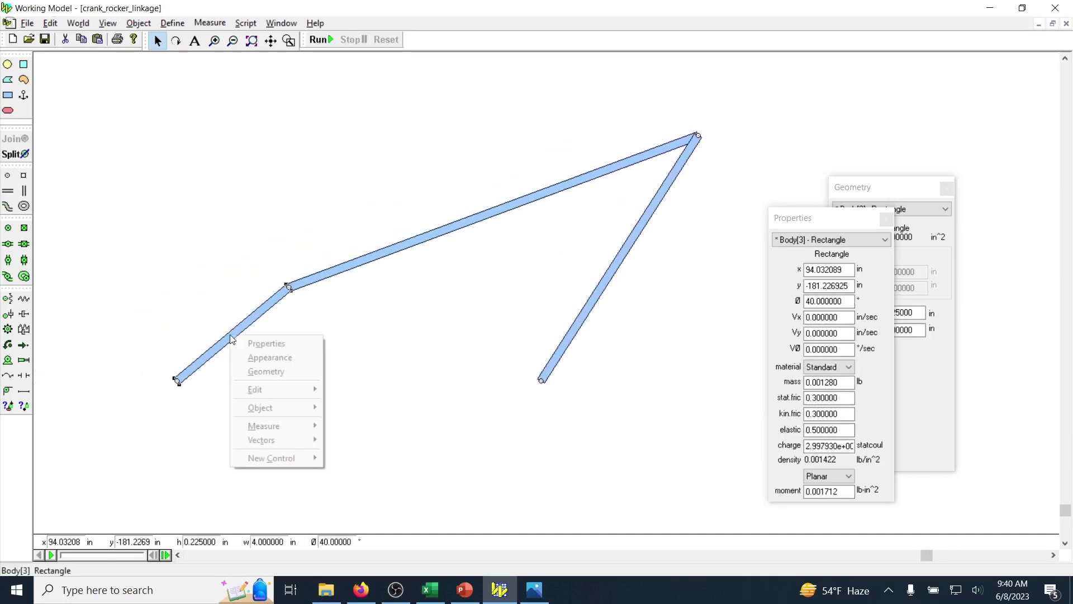
pyautogui.click(251, 358)
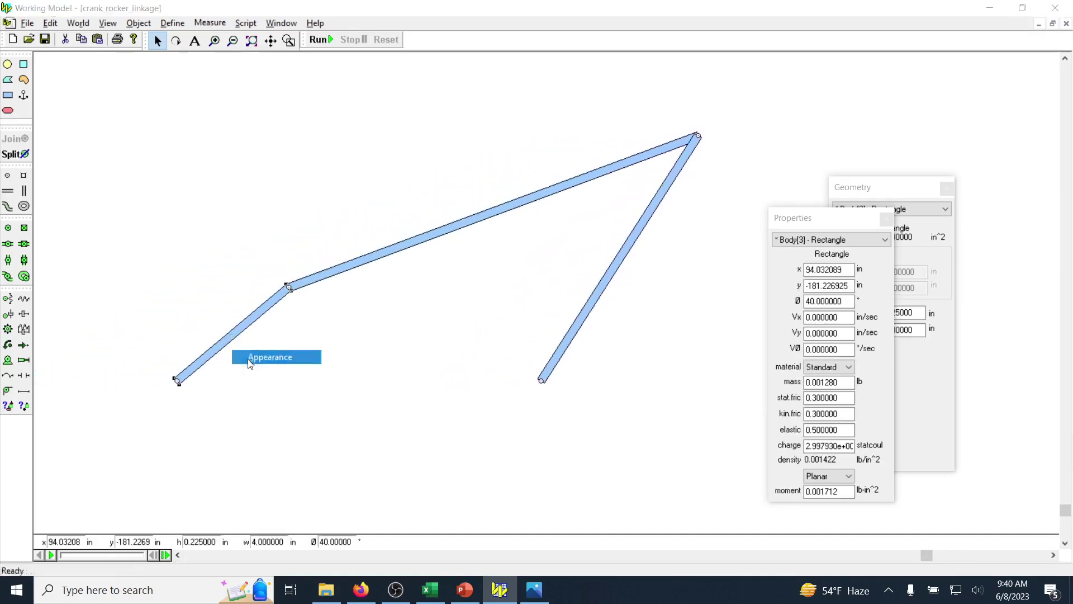
pyautogui.click(515, 154)
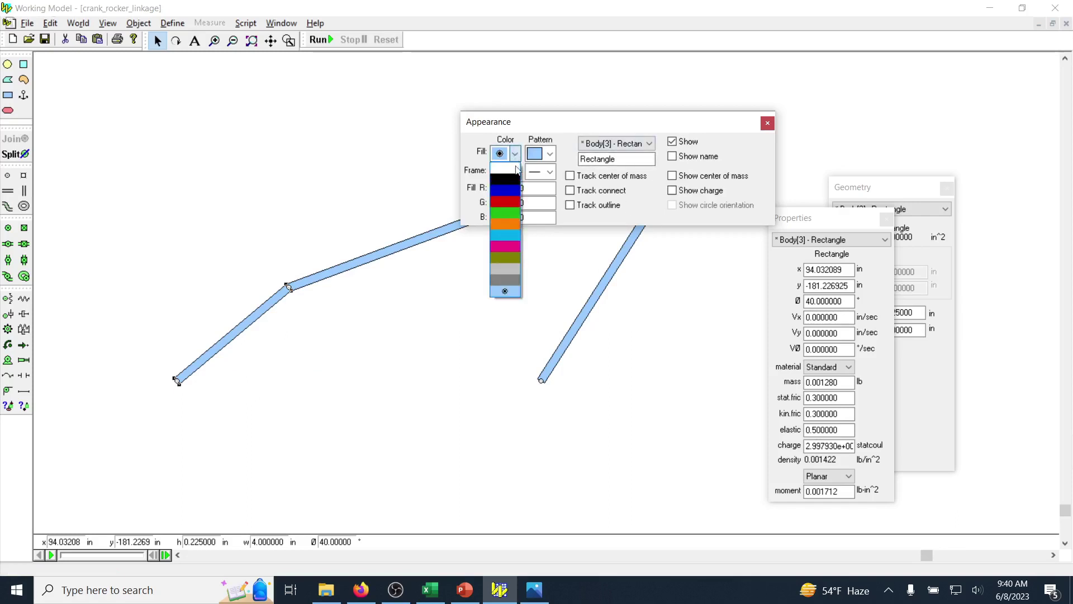
pyautogui.click(506, 198)
pyautogui.doubleClick(624, 158)
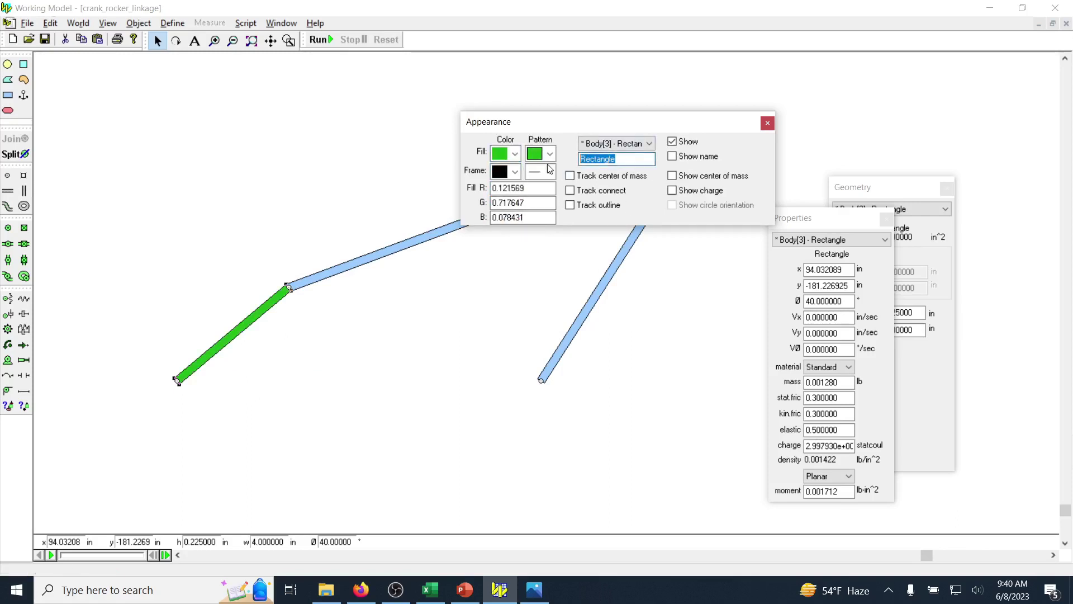
pyautogui.write('Crank')
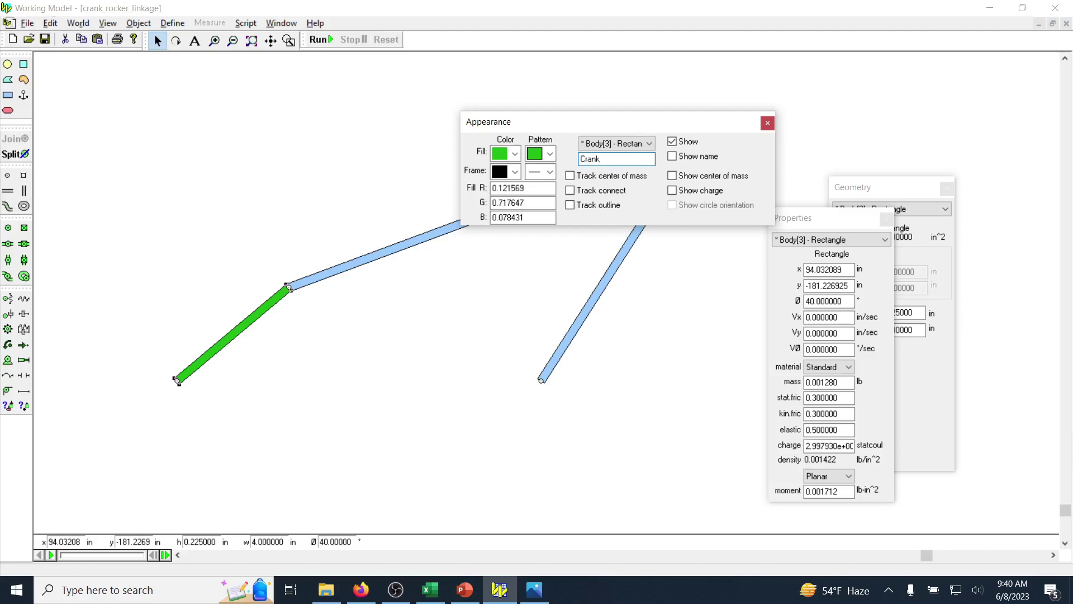
# Step: Change the 12 in coupler's fill color to orange and name it Couple
pyautogui.click(373, 256)
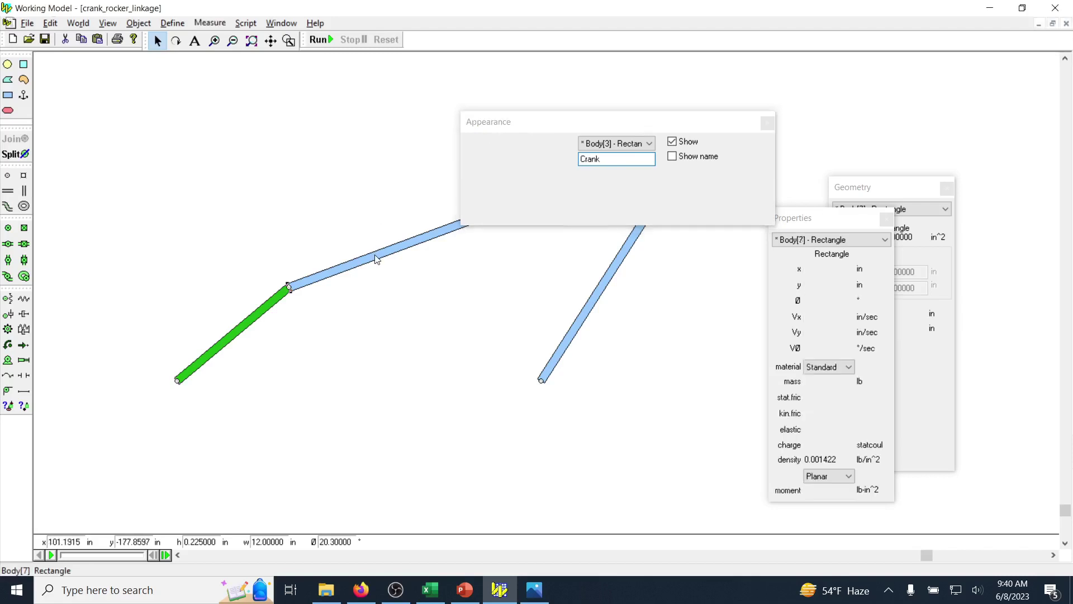
pyautogui.click(514, 155)
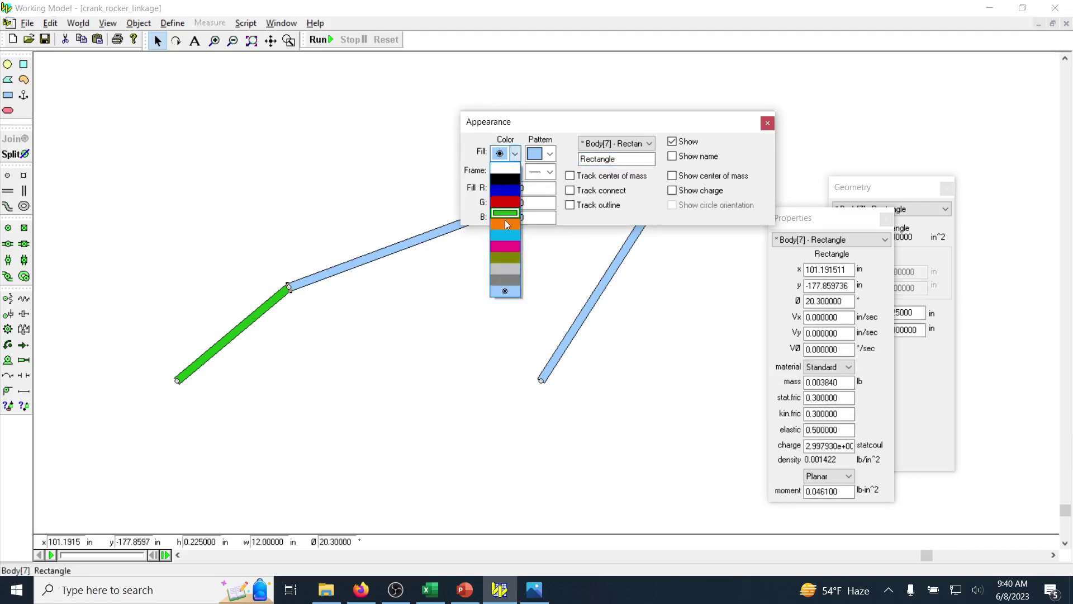
pyautogui.click(505, 219)
pyautogui.click(623, 160)
pyautogui.doubleClick(623, 160)
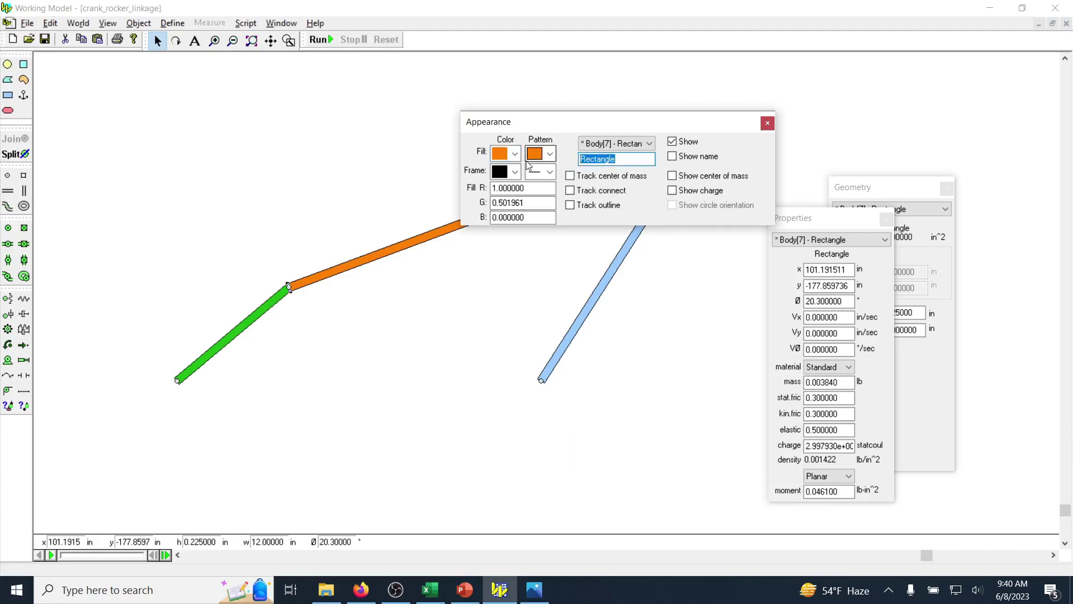
pyautogui.write('Couple')
# Step: Name the 8 in rocker link Rcoker and close the Appearance, Properties and Geometry windows
pyautogui.click(590, 309)
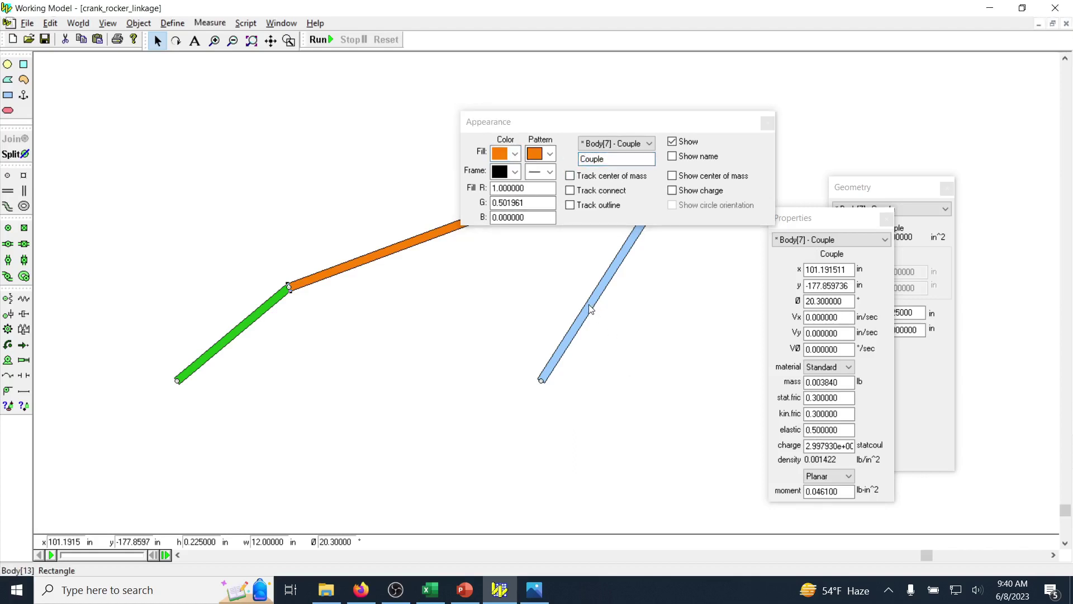
pyautogui.click(608, 277)
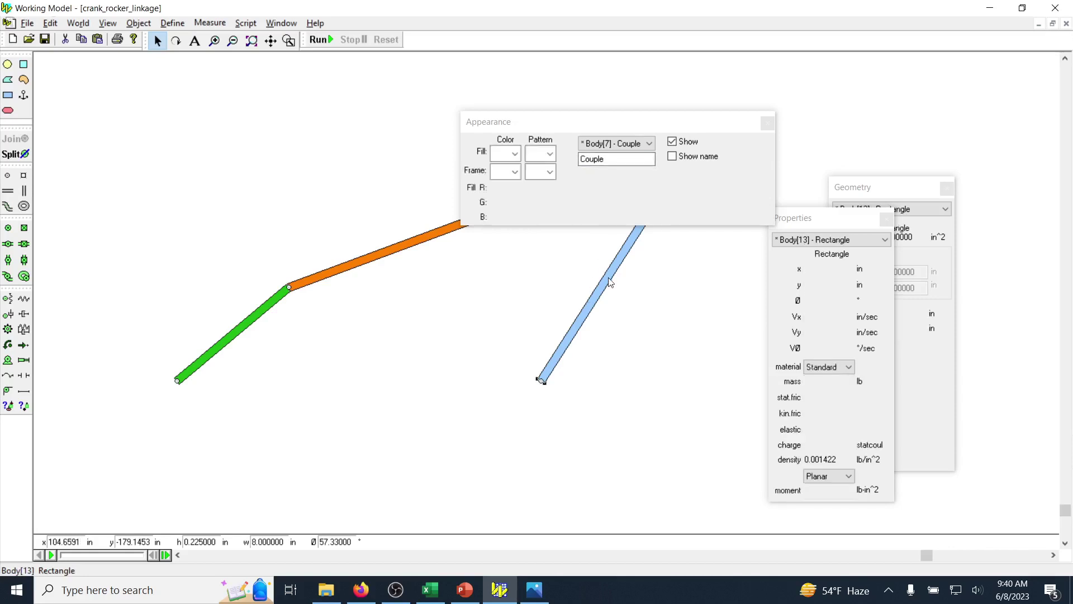
pyautogui.doubleClick(614, 159)
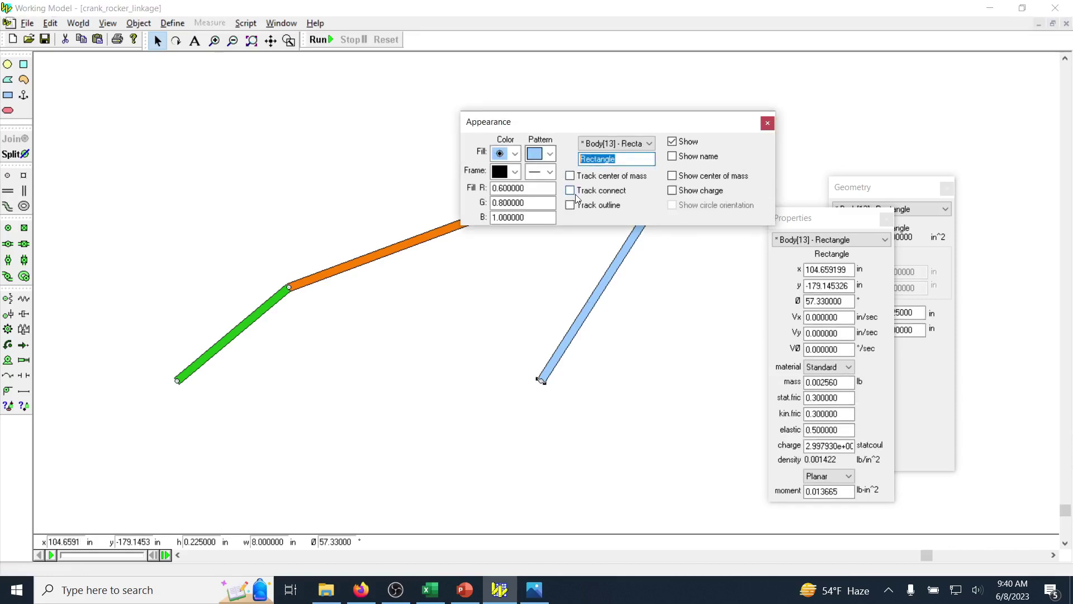
pyautogui.write('Rcoker')
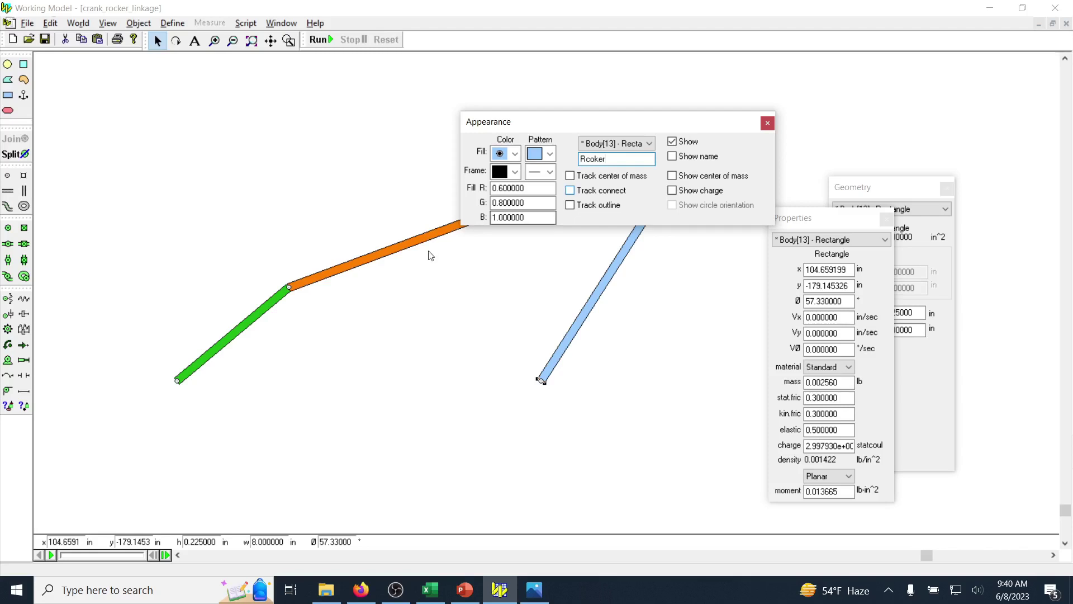
pyautogui.click(767, 123)
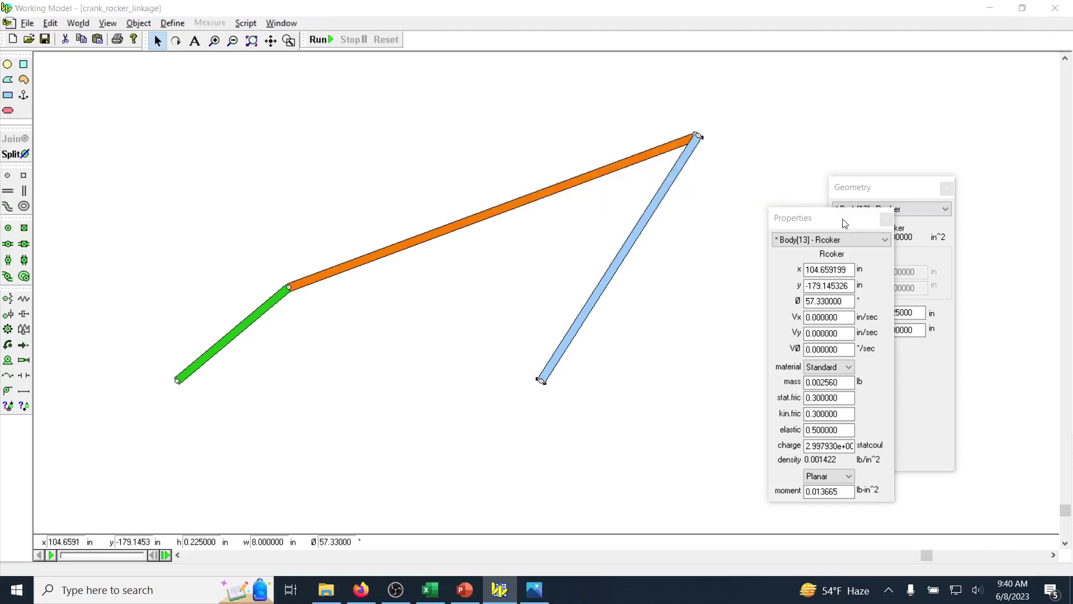
pyautogui.click(851, 204)
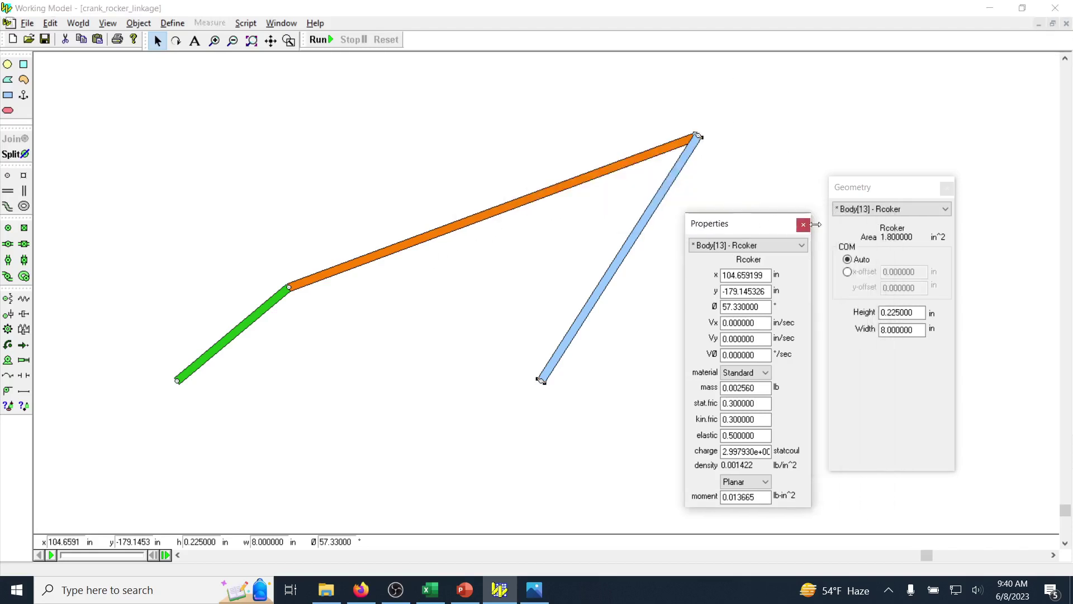
pyautogui.click(947, 189)
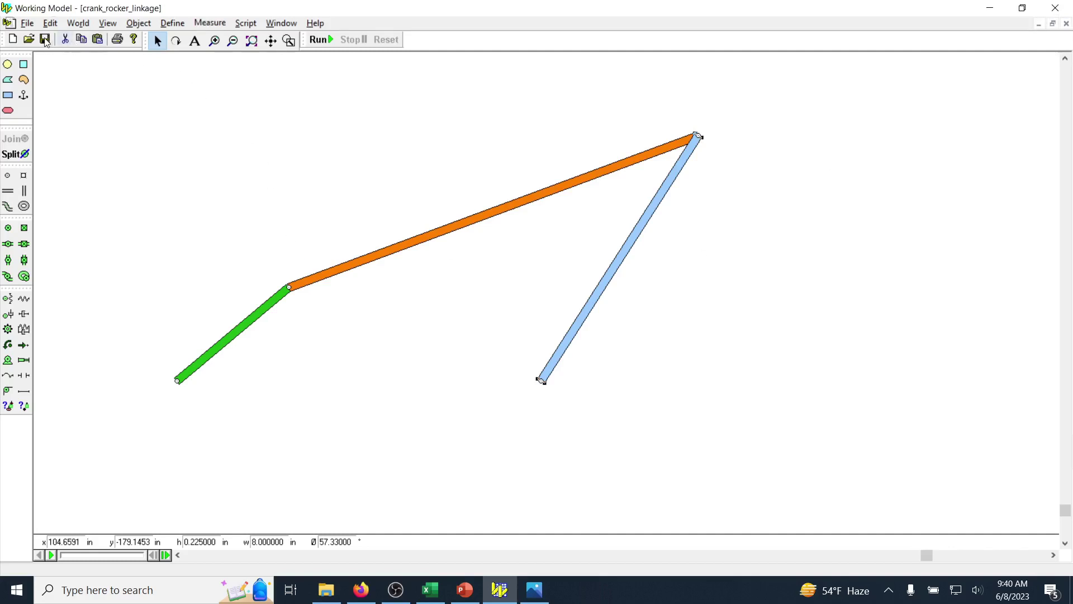
# Step: Replace the pin joint at the crank's lower end with a motor
pyautogui.scroll(1, 145, 344)
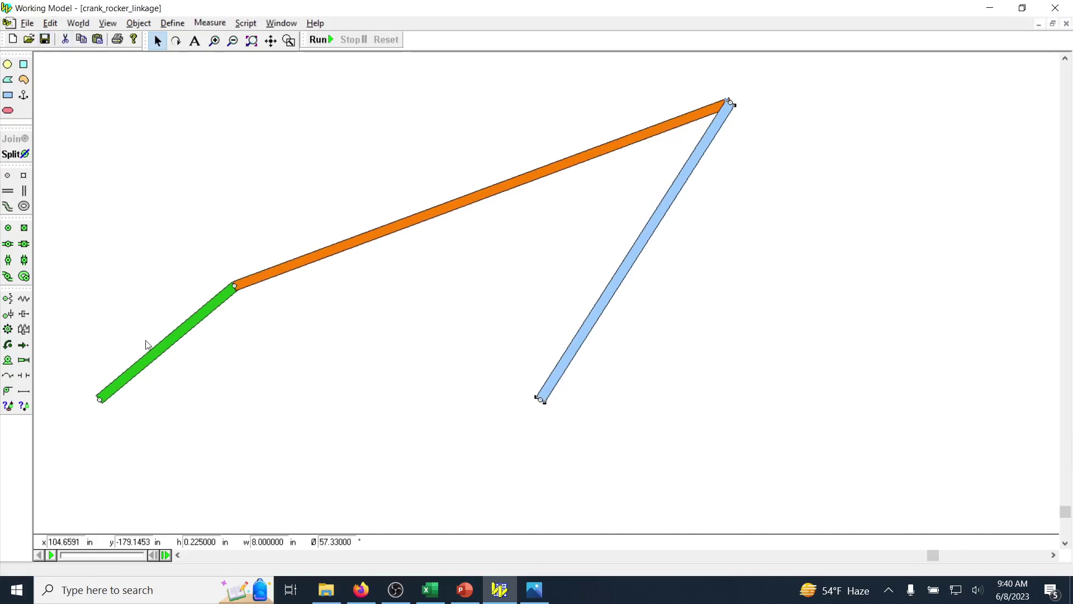
pyautogui.click(1066, 59)
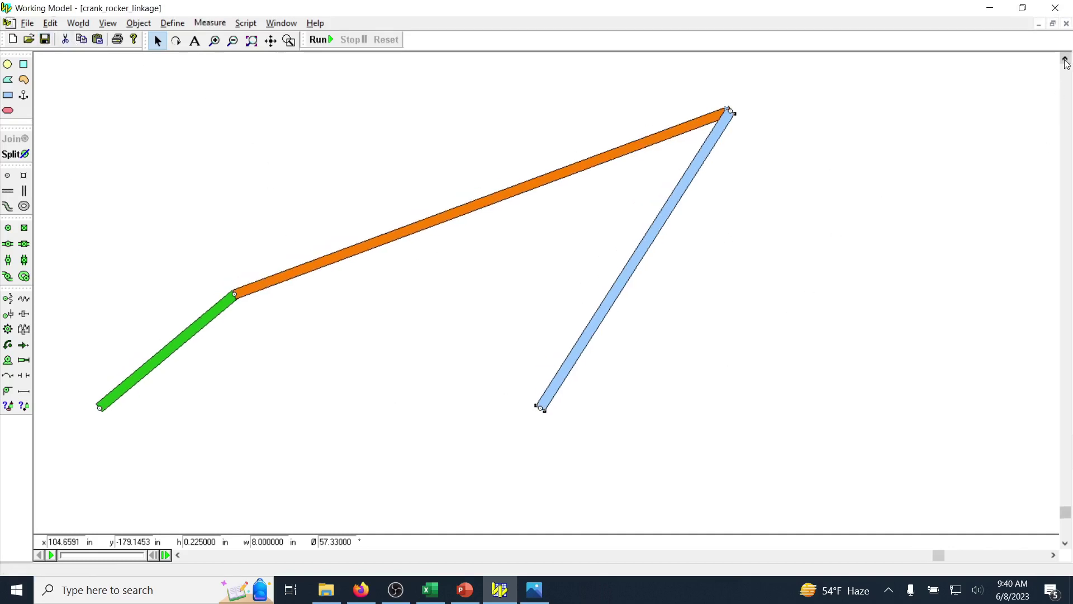
pyautogui.click(178, 556)
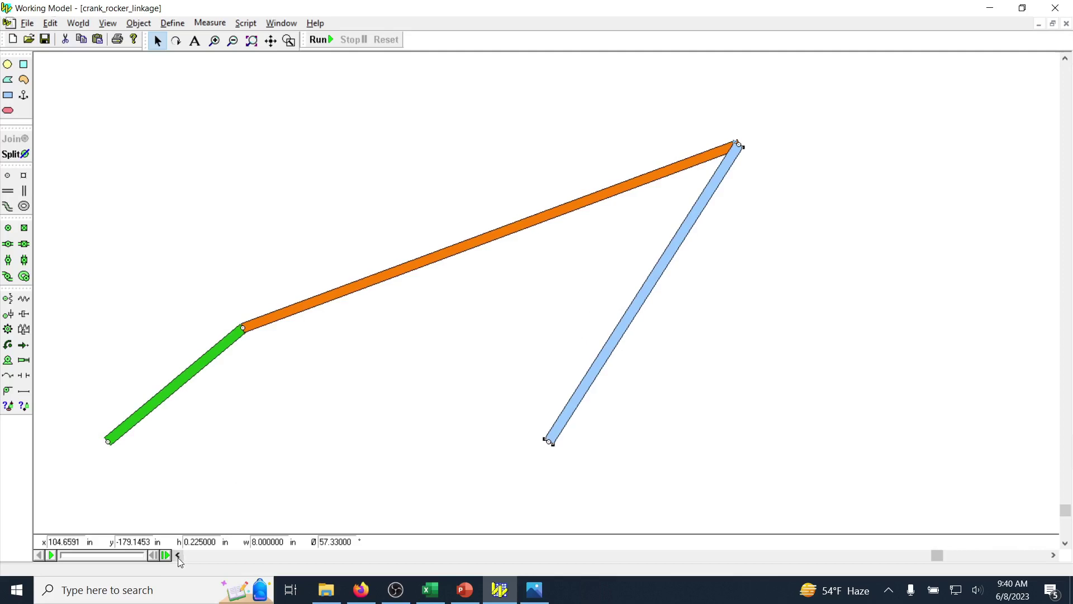
pyautogui.click(348, 452)
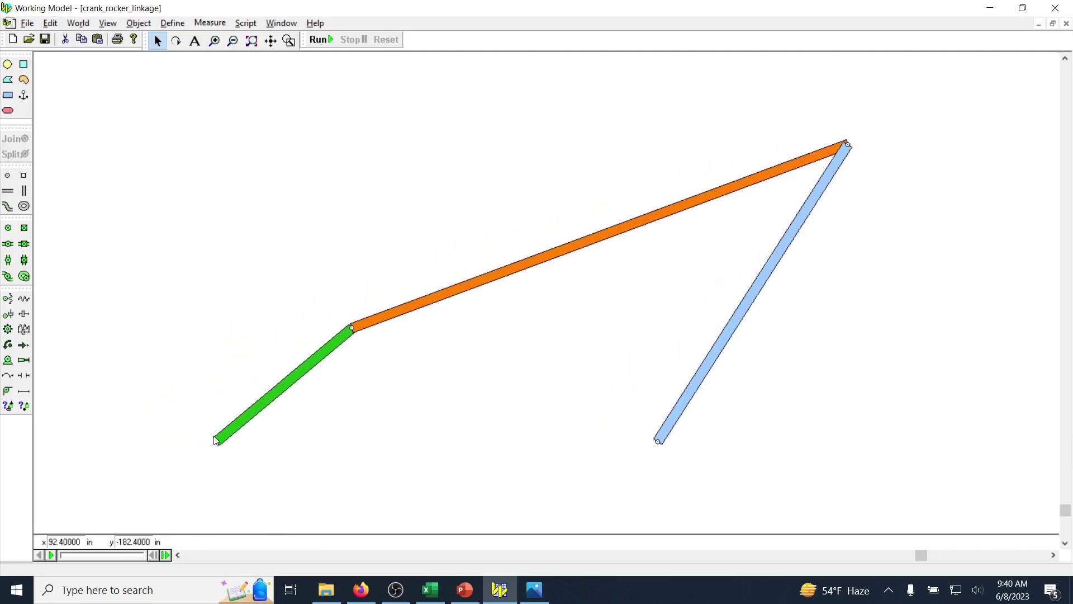
pyautogui.click(216, 441)
pyautogui.click(8, 360)
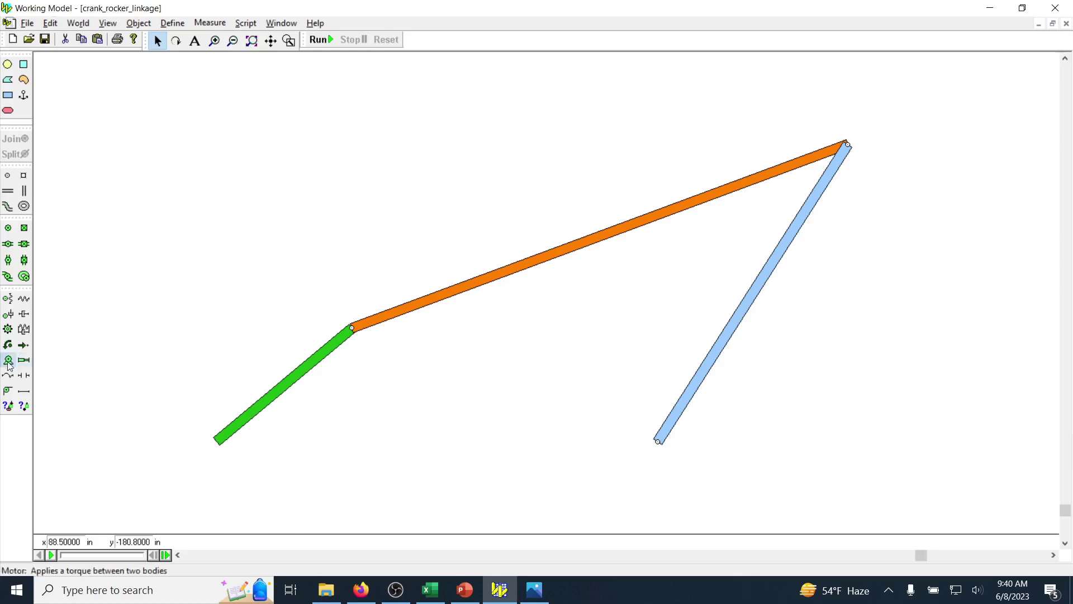
pyautogui.click(216, 442)
# Step: Set the crank motor's type to Acceleration with a value of 5 °/sec^2 and move its Properties window aside
pyautogui.rightClick(217, 441)
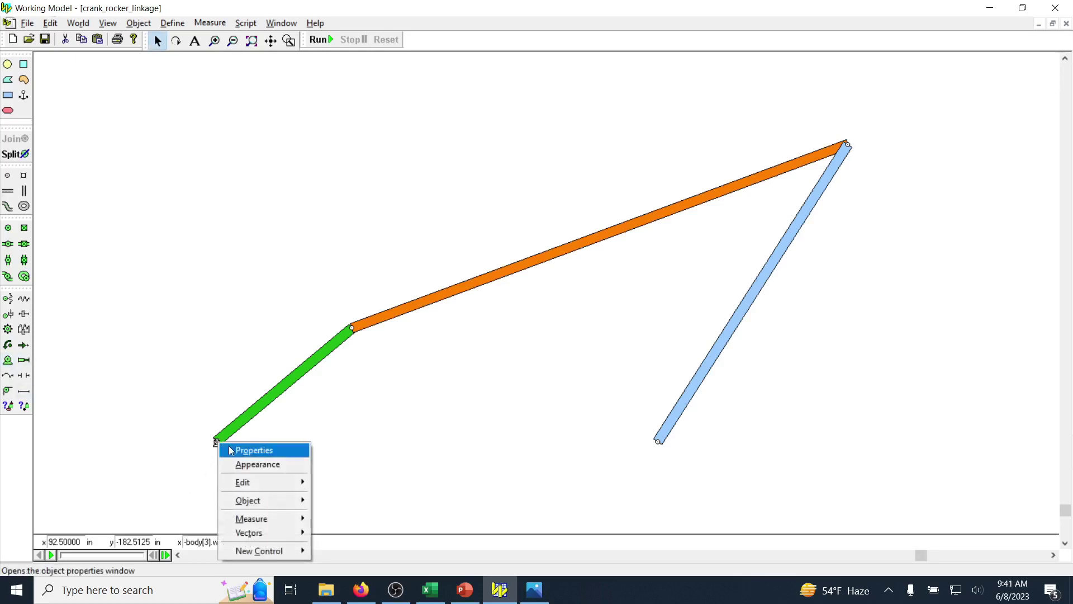
pyautogui.click(232, 449)
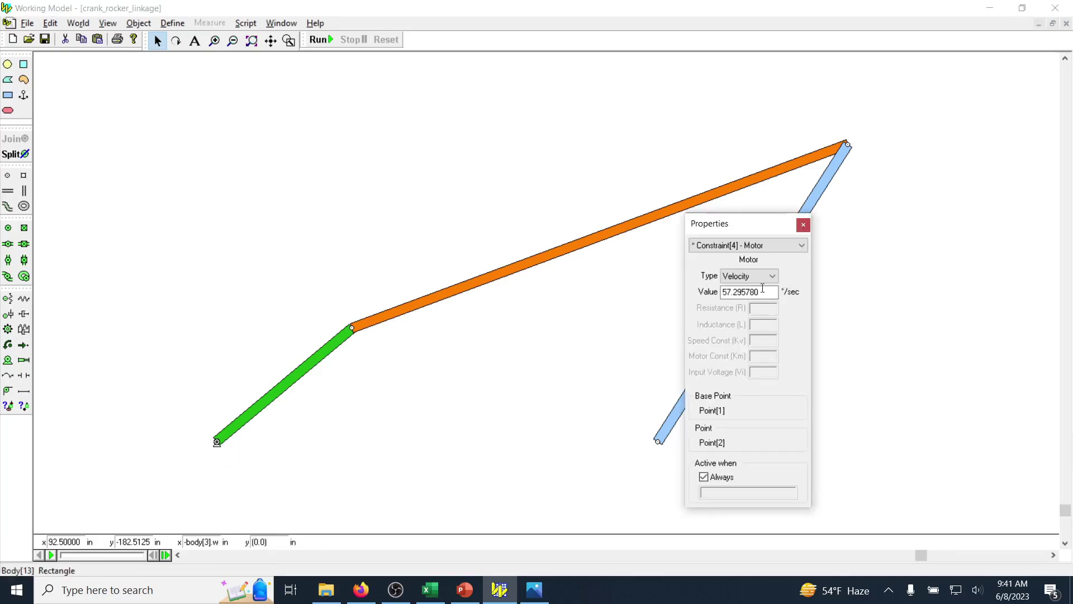
pyautogui.click(736, 277)
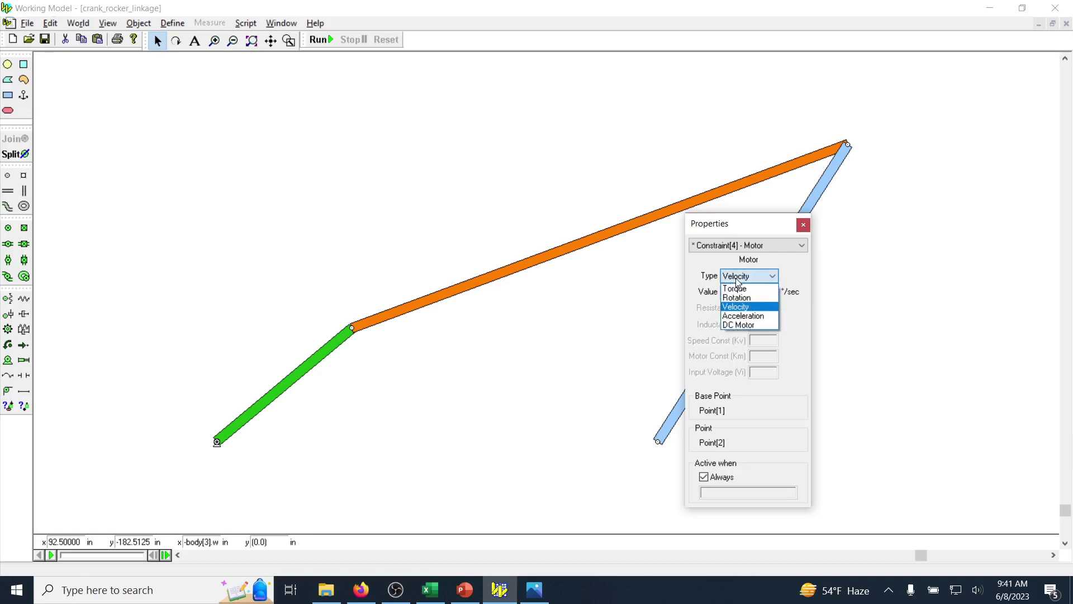
pyautogui.click(737, 319)
pyautogui.moveTo(776, 292); pyautogui.dragTo(695, 292)
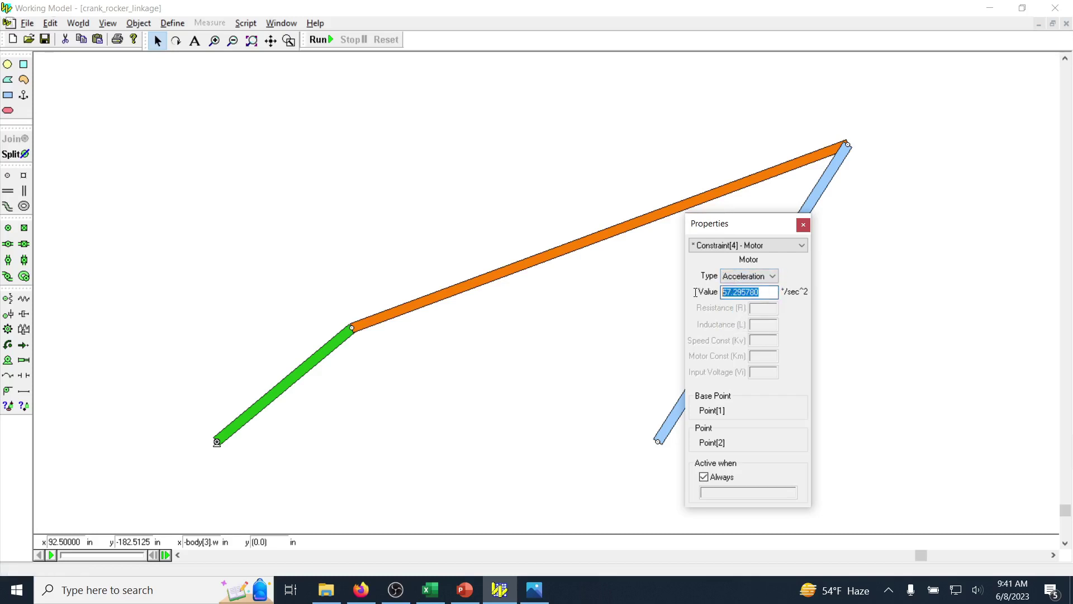
pyautogui.write('5')
pyautogui.press('Return')
pyautogui.moveTo(759, 234); pyautogui.dragTo(824, 223)
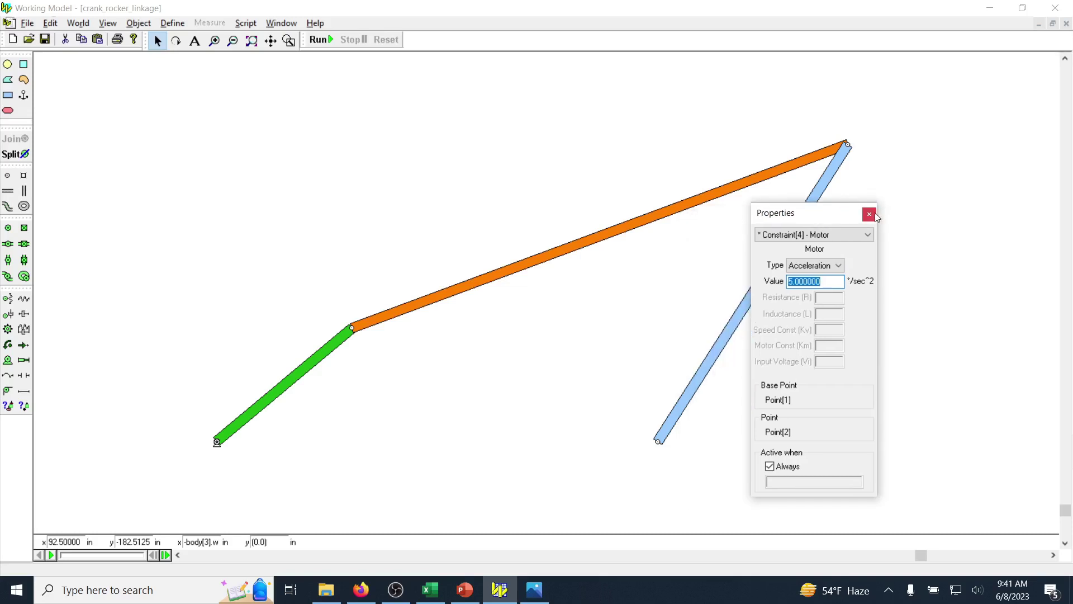
# Step: Close the motor's Properties window, run the linkage simulation twice to check the crank's motion, and reset it to the start
pyautogui.click(869, 214)
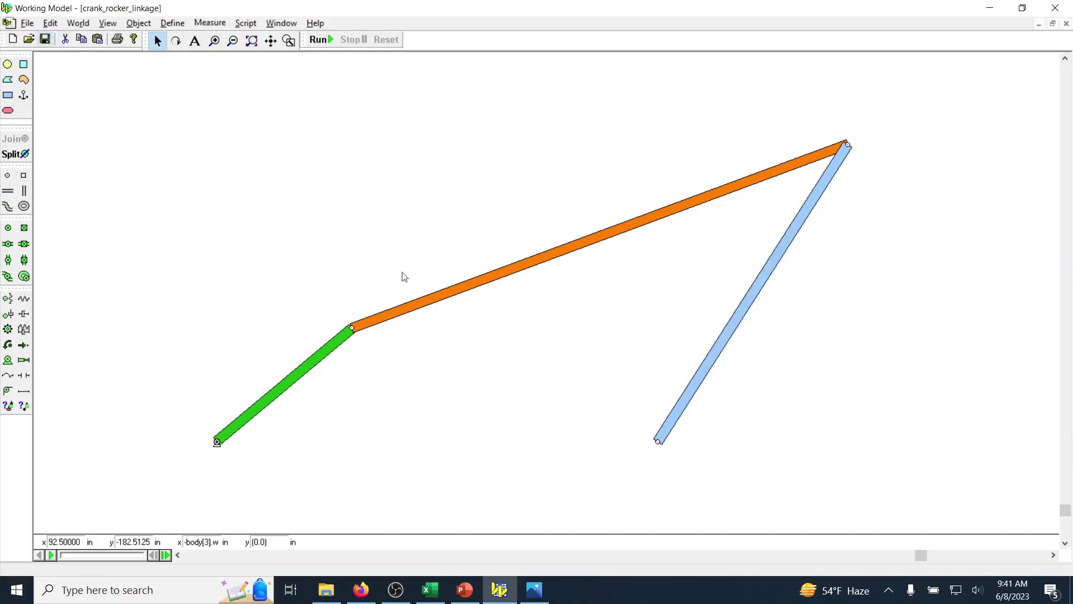
pyautogui.scroll(-1, 463, 292)
pyautogui.click(1054, 555)
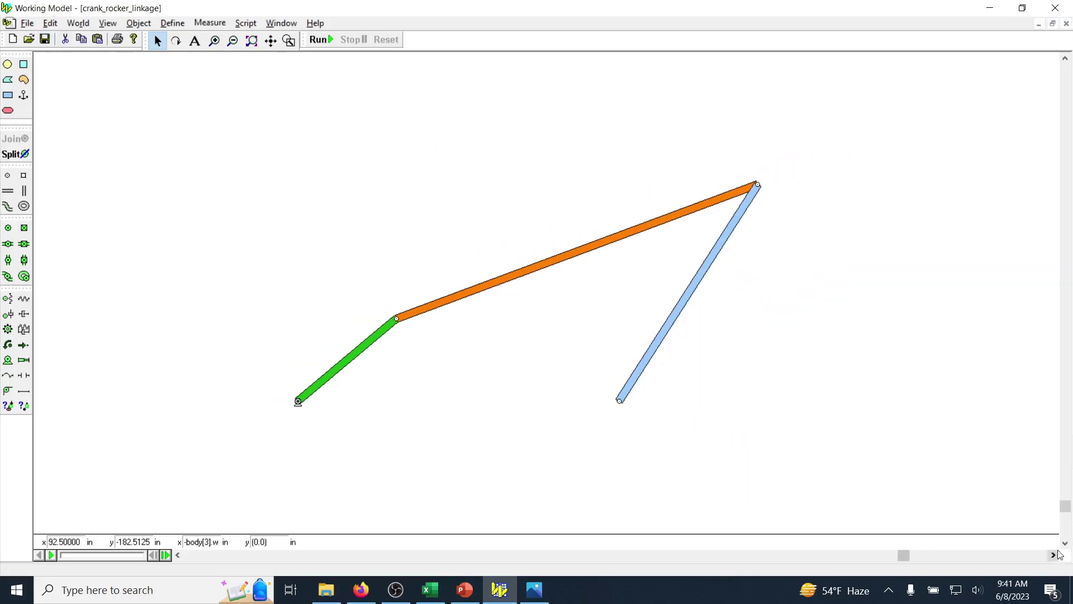
pyautogui.scroll(-1, 844, 440)
pyautogui.click(1054, 555)
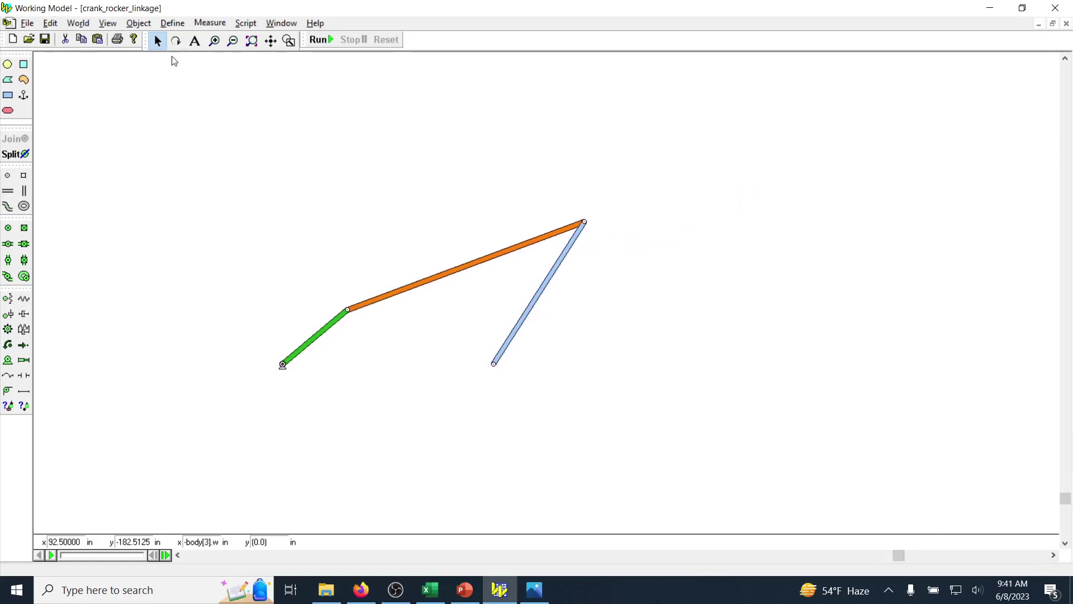
pyautogui.click(321, 40)
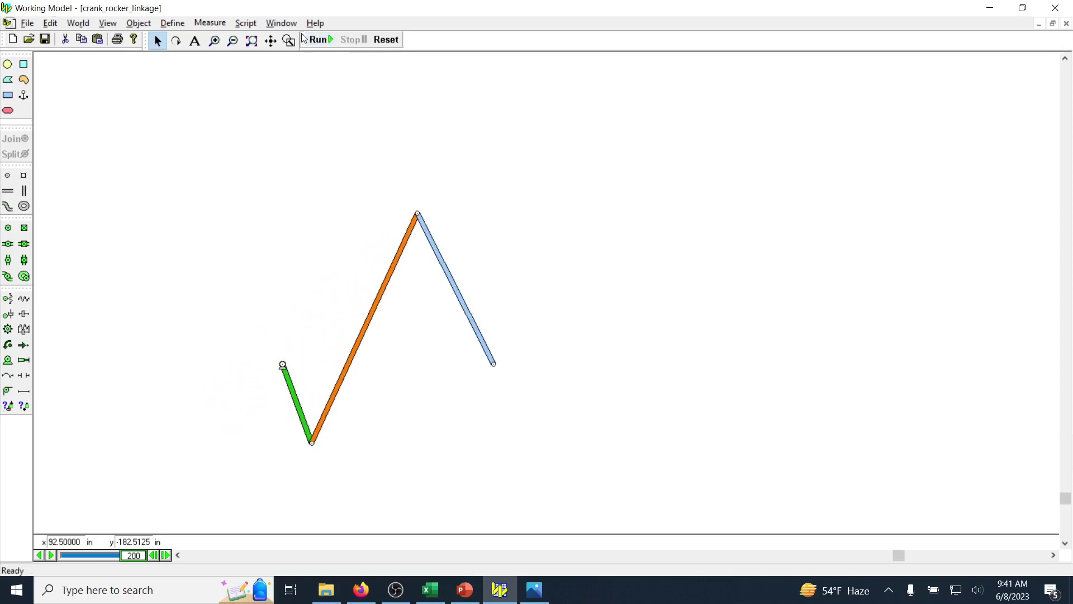
pyautogui.click(315, 42)
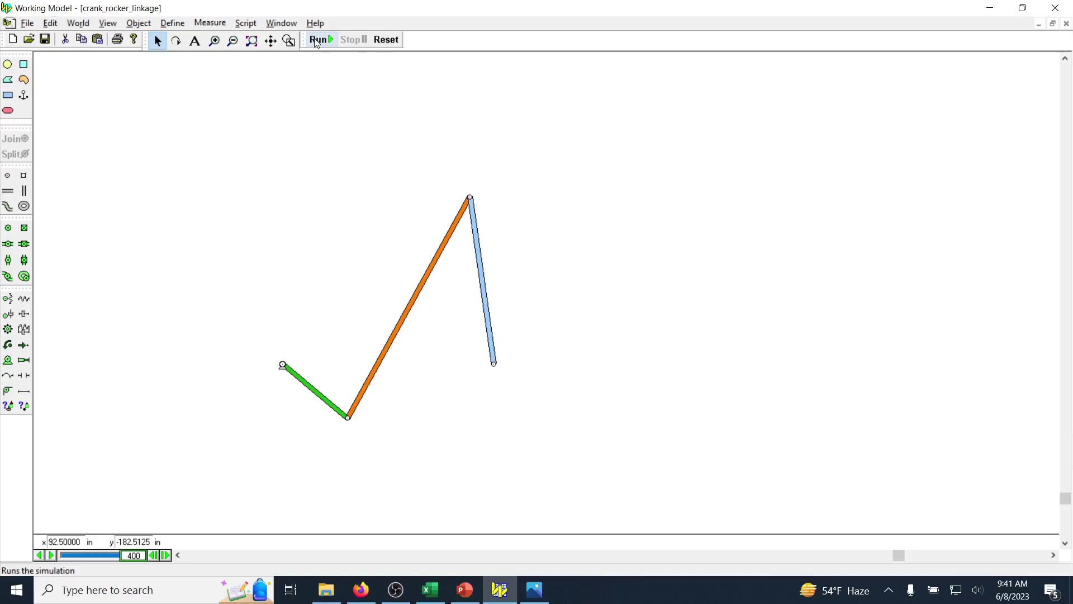
pyautogui.click(391, 38)
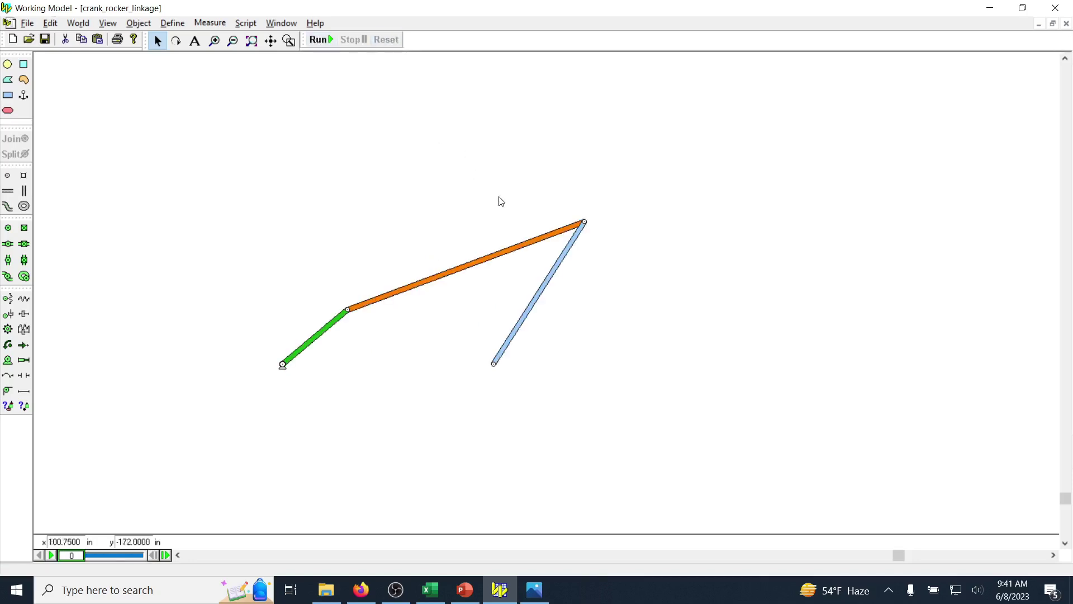
# Step: Set the rotation unit to Radians in the Numbers and Units settings
pyautogui.click(1053, 554)
pyautogui.click(1054, 555)
pyautogui.click(1053, 554)
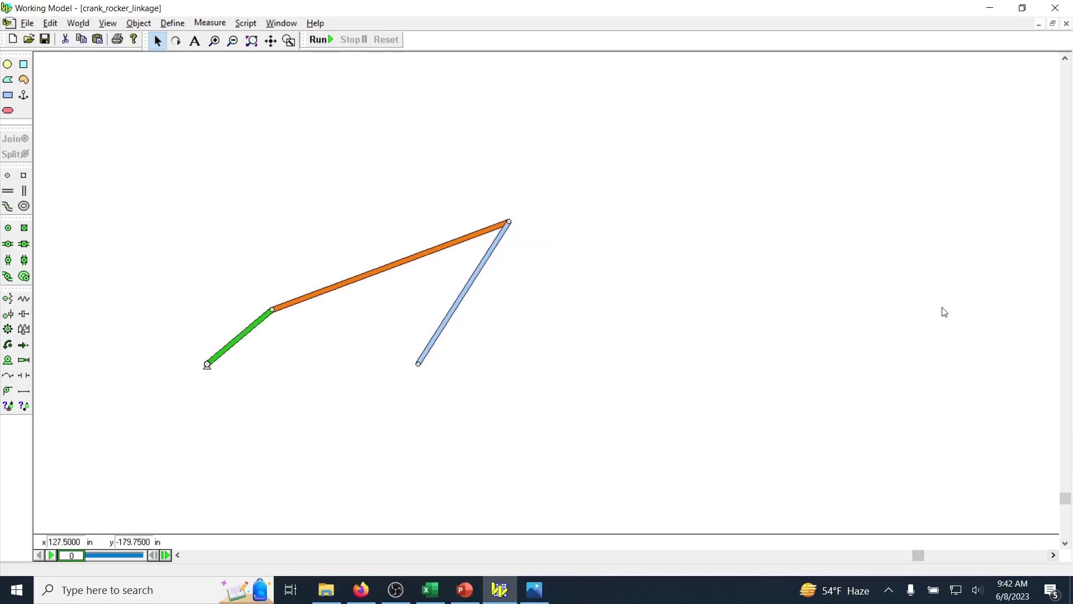
pyautogui.scroll(2, 923, 316)
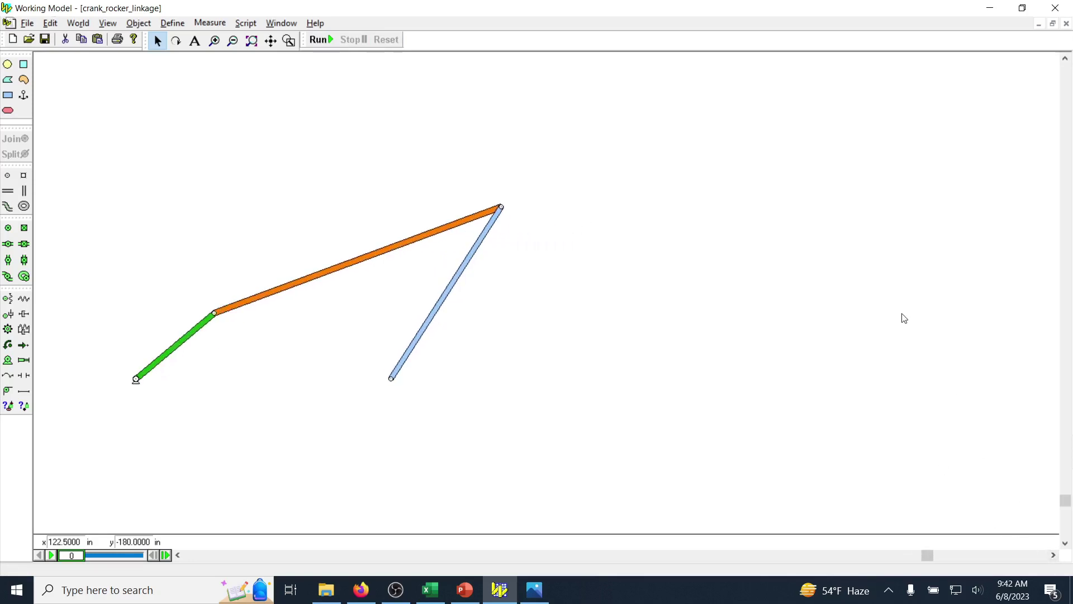
pyautogui.click(1052, 555)
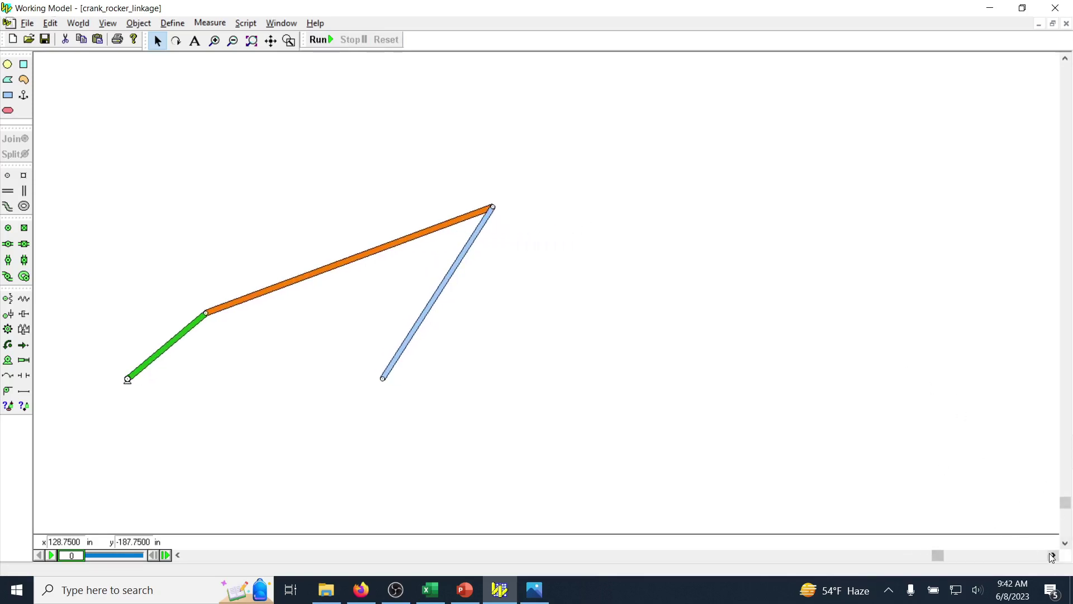
pyautogui.click(178, 555)
pyautogui.click(178, 554)
pyautogui.click(178, 554)
pyautogui.click(179, 554)
pyautogui.click(179, 555)
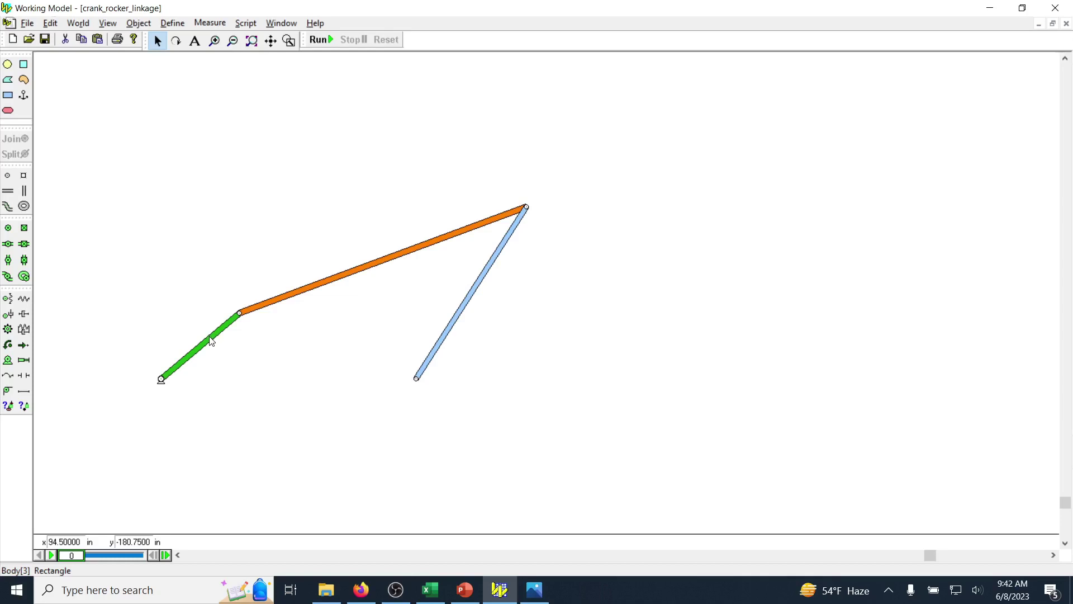
pyautogui.click(114, 27)
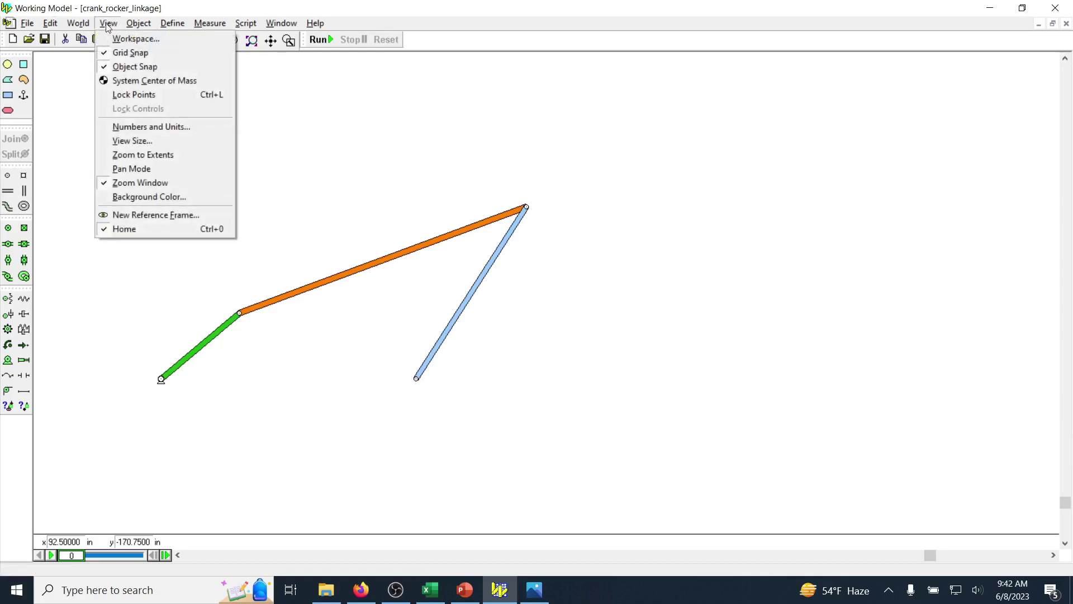
pyautogui.click(124, 129)
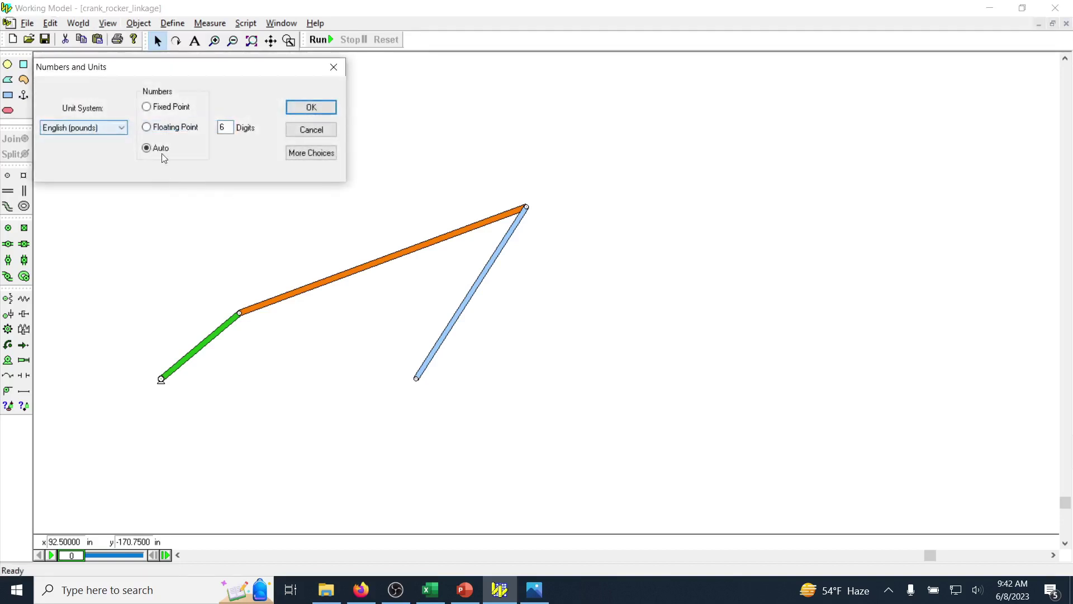
pyautogui.click(297, 155)
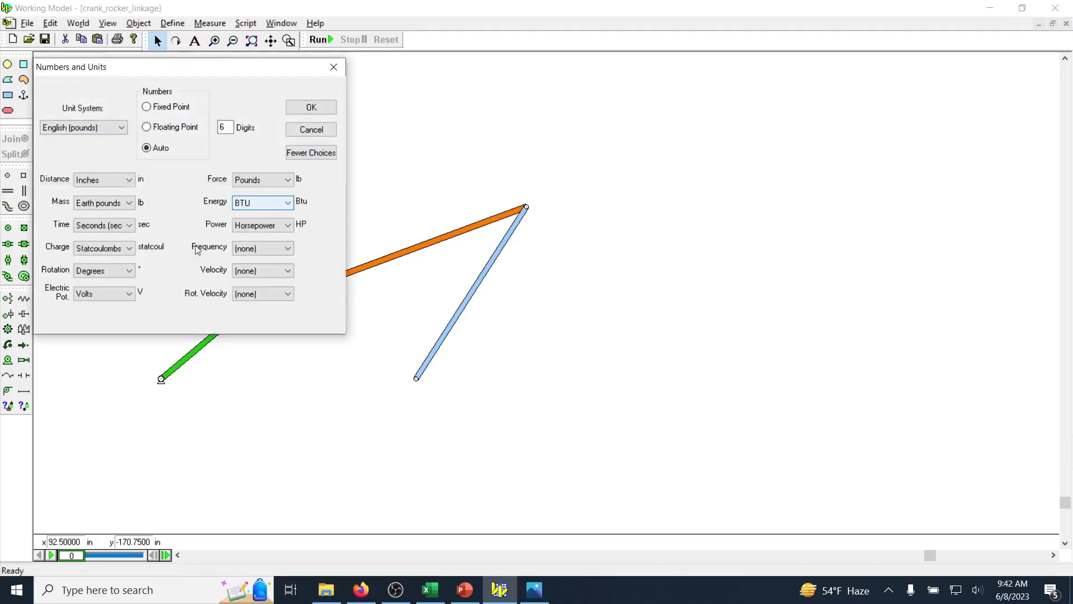
pyautogui.click(109, 275)
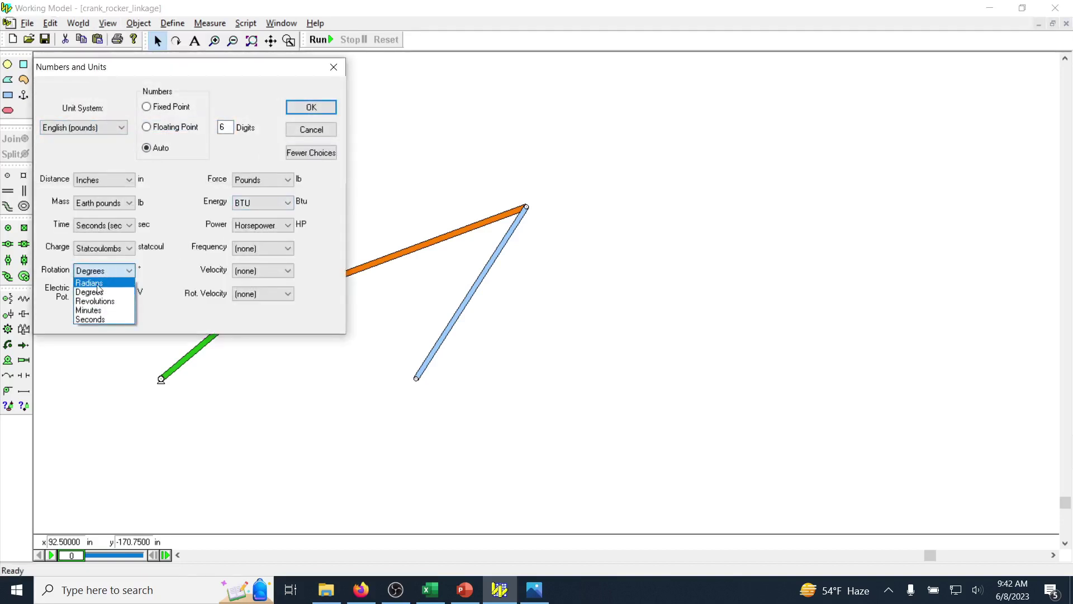
pyautogui.click(96, 283)
pyautogui.click(321, 108)
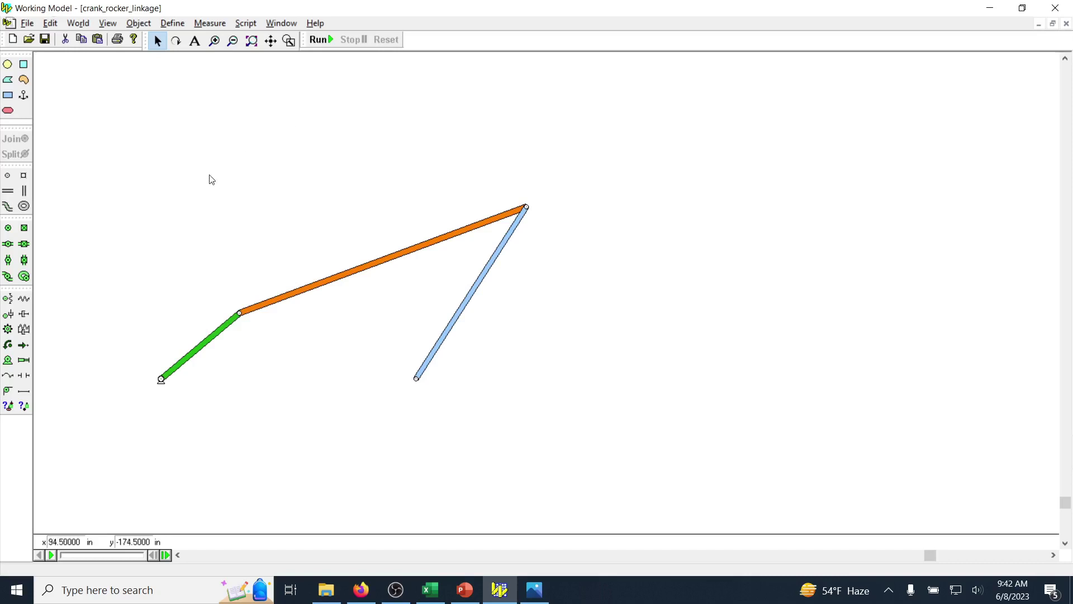
# Step: Add a meter for all position components of the green crank and place it in the free space beyond the linkage
pyautogui.click(212, 340)
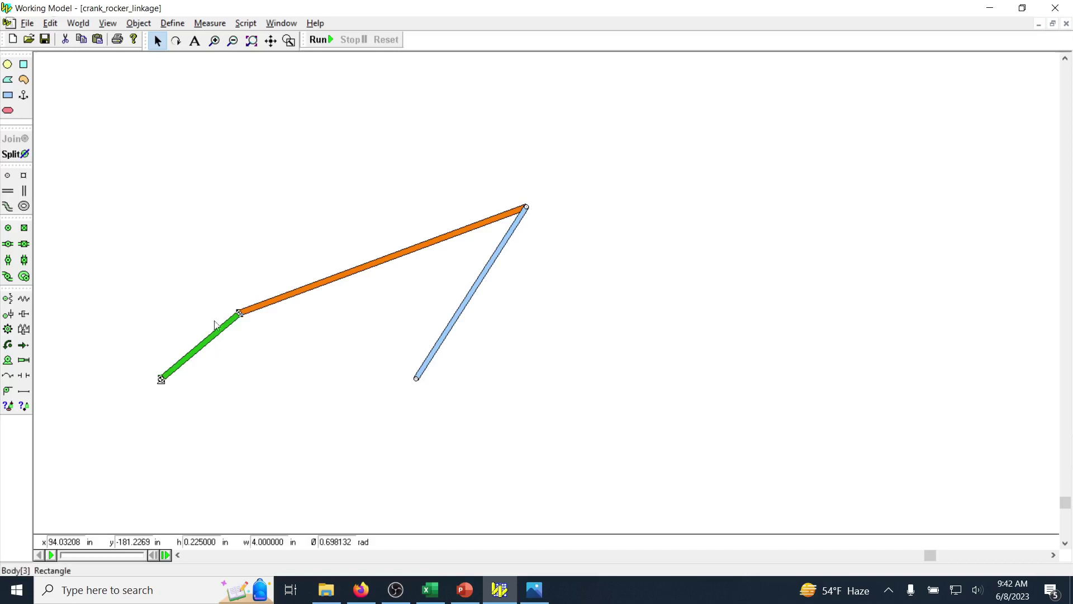
pyautogui.click(211, 23)
pyautogui.moveTo(222, 58)
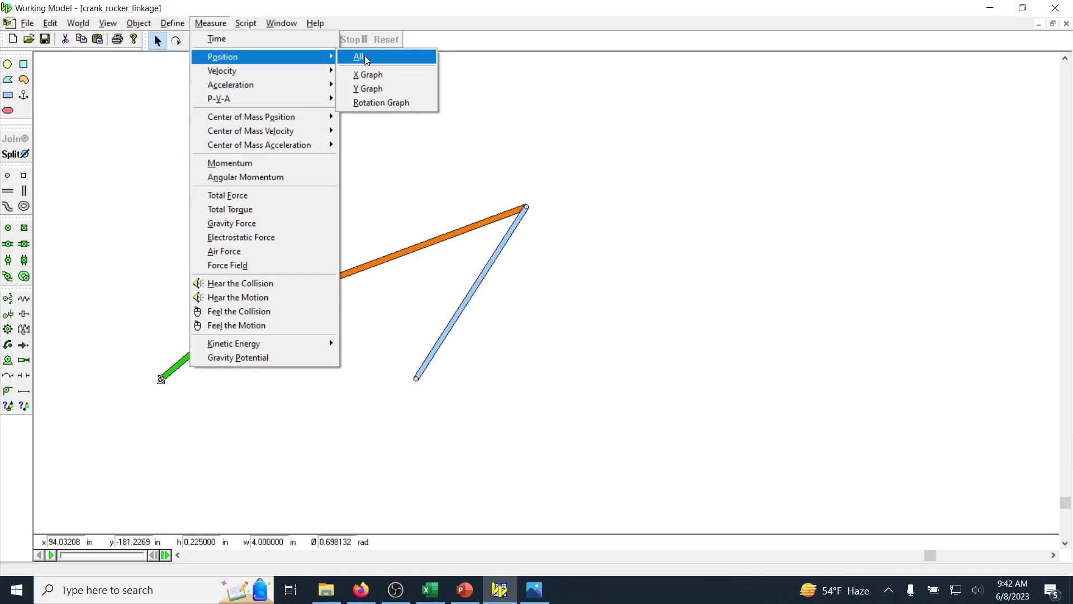
pyautogui.click(364, 55)
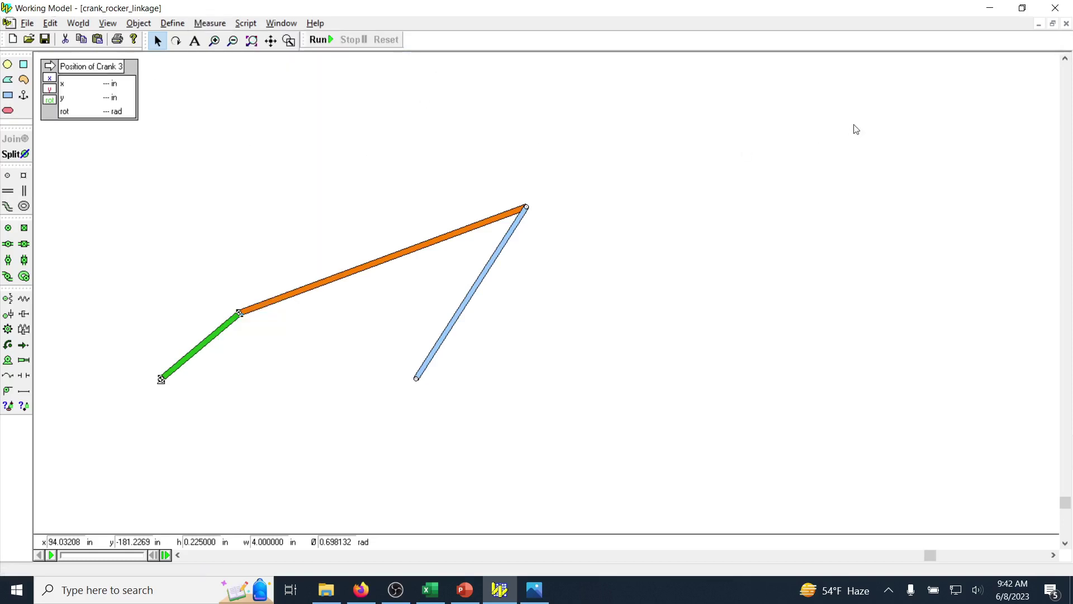
pyautogui.moveTo(89, 68); pyautogui.dragTo(654, 69)
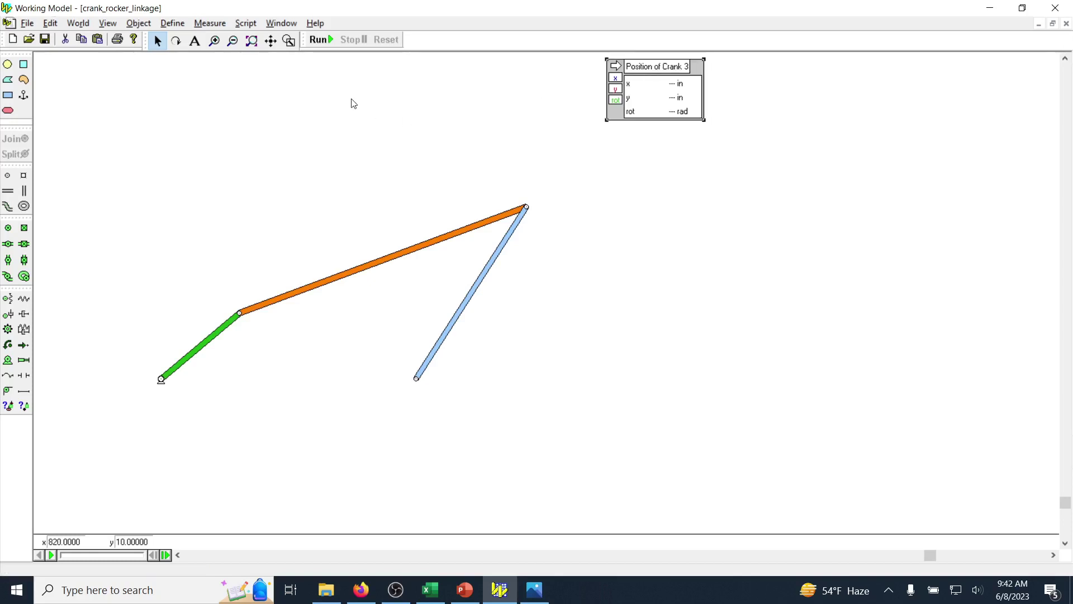
# Step: Add a meter for all position components of the orange coupler and place it below the crank's position meter
pyautogui.click(223, 330)
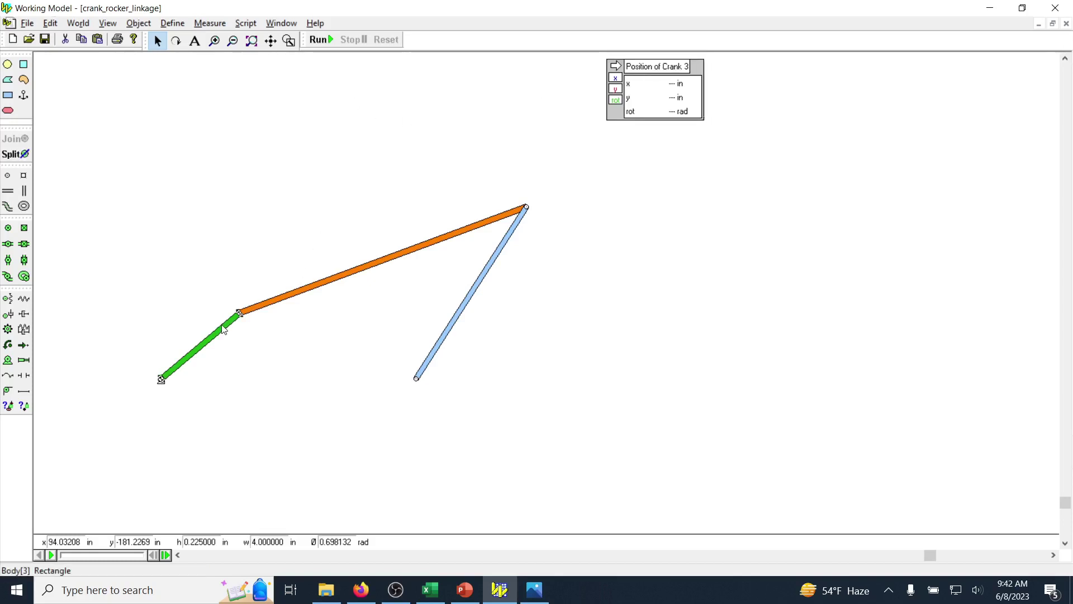
pyautogui.click(268, 306)
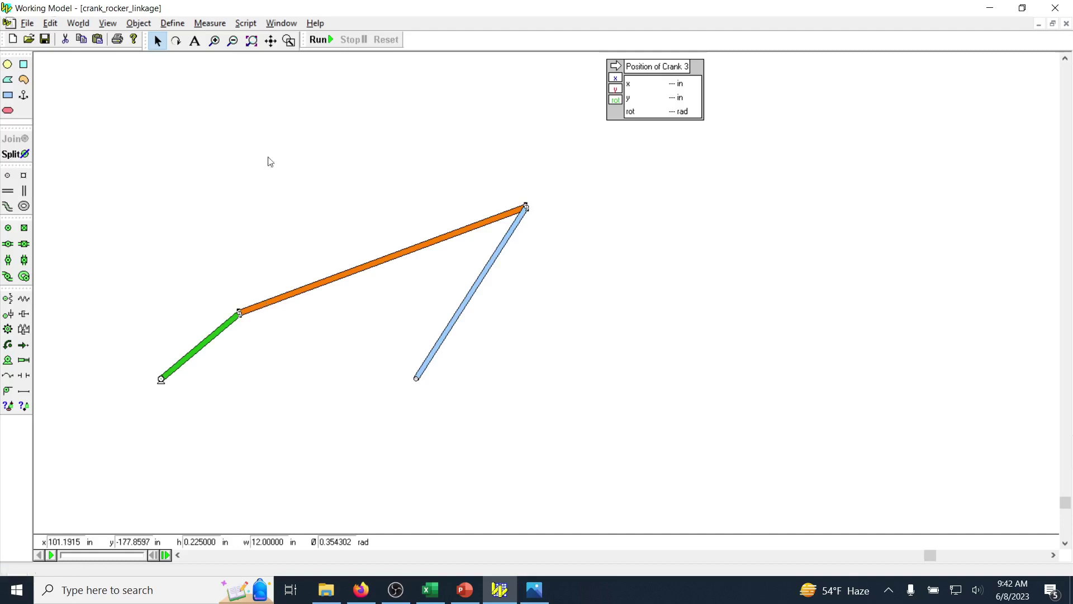
pyautogui.click(211, 24)
pyautogui.moveTo(302, 56)
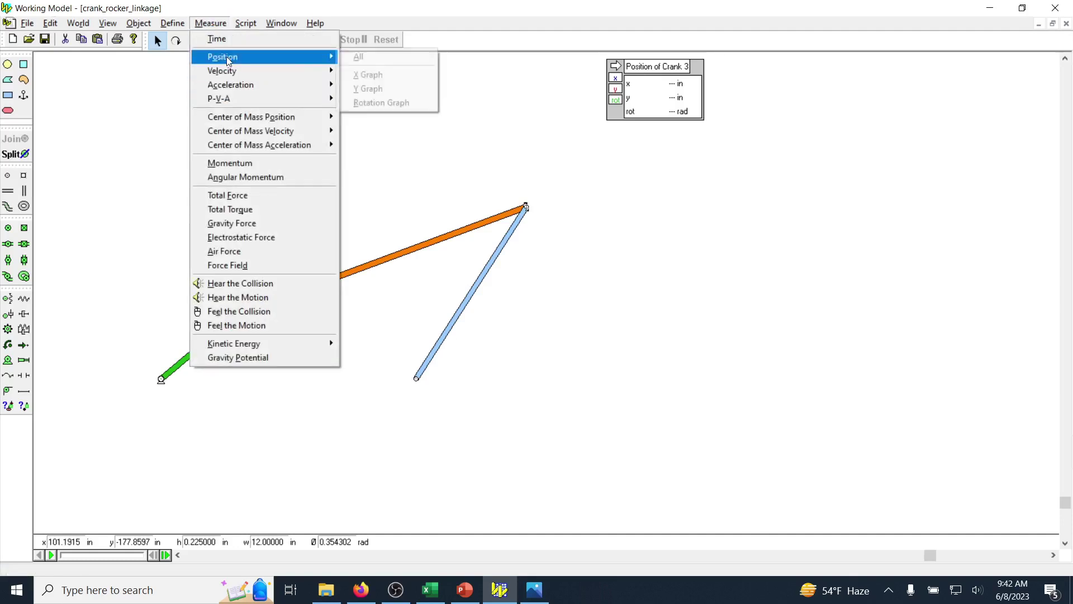
pyautogui.click(371, 57)
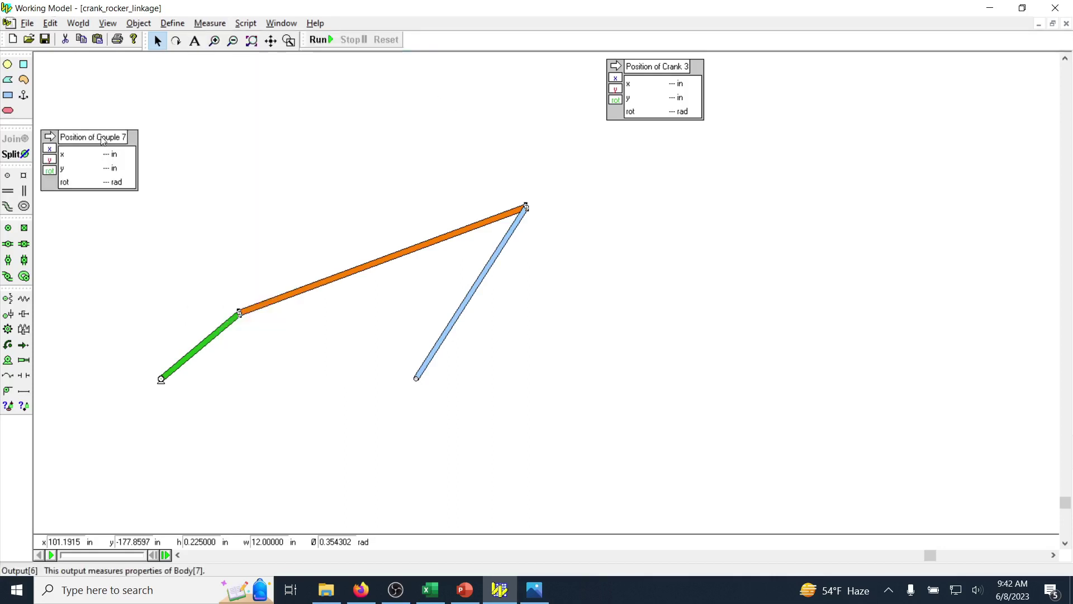
pyautogui.moveTo(99, 139); pyautogui.dragTo(661, 136)
# Step: Add a meter for all position components of the blue rocker and place it below the coupler's position meter
pyautogui.click(501, 248)
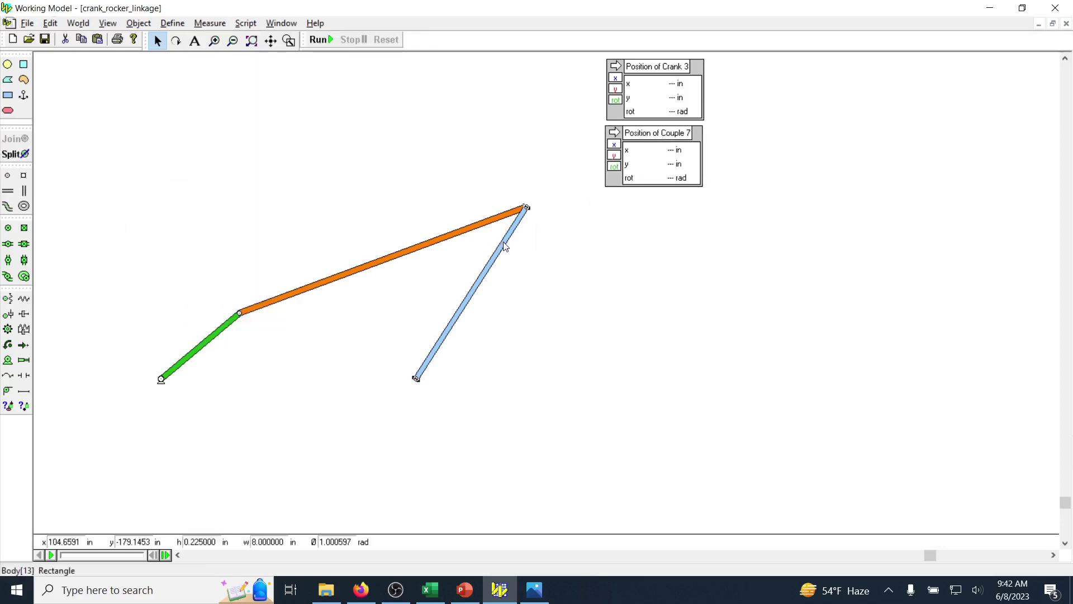
pyautogui.click(224, 26)
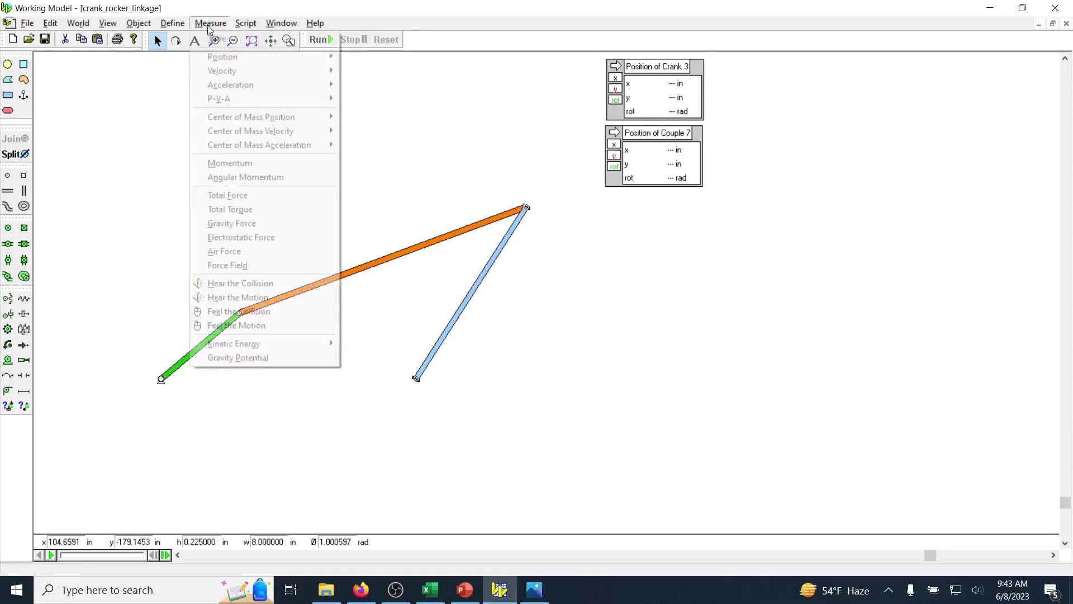
pyautogui.moveTo(212, 57)
pyautogui.click(370, 59)
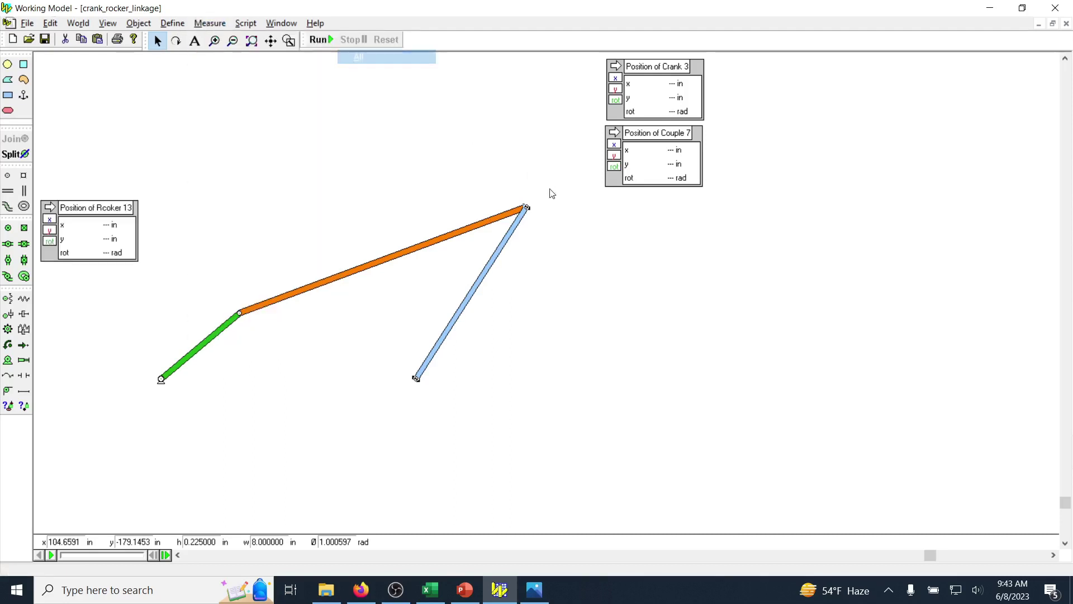
pyautogui.moveTo(104, 213); pyautogui.dragTo(670, 205)
# Step: Shift the three position meters slightly farther from the linkage and align them in one column
pyautogui.moveTo(672, 70); pyautogui.dragTo(689, 68)
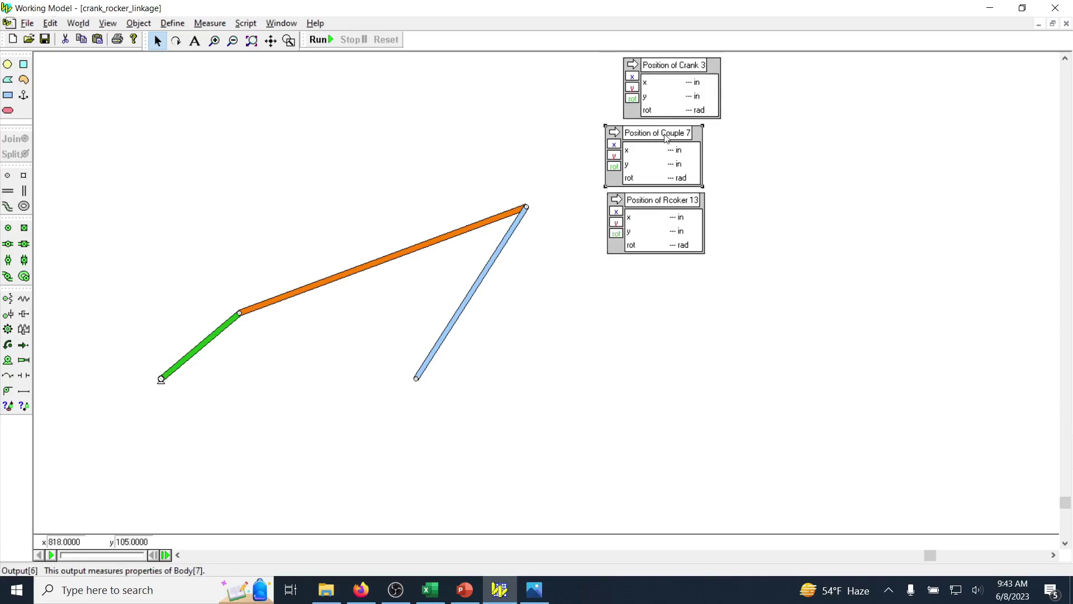
pyautogui.moveTo(666, 137); pyautogui.dragTo(684, 137)
pyautogui.moveTo(668, 205); pyautogui.dragTo(684, 205)
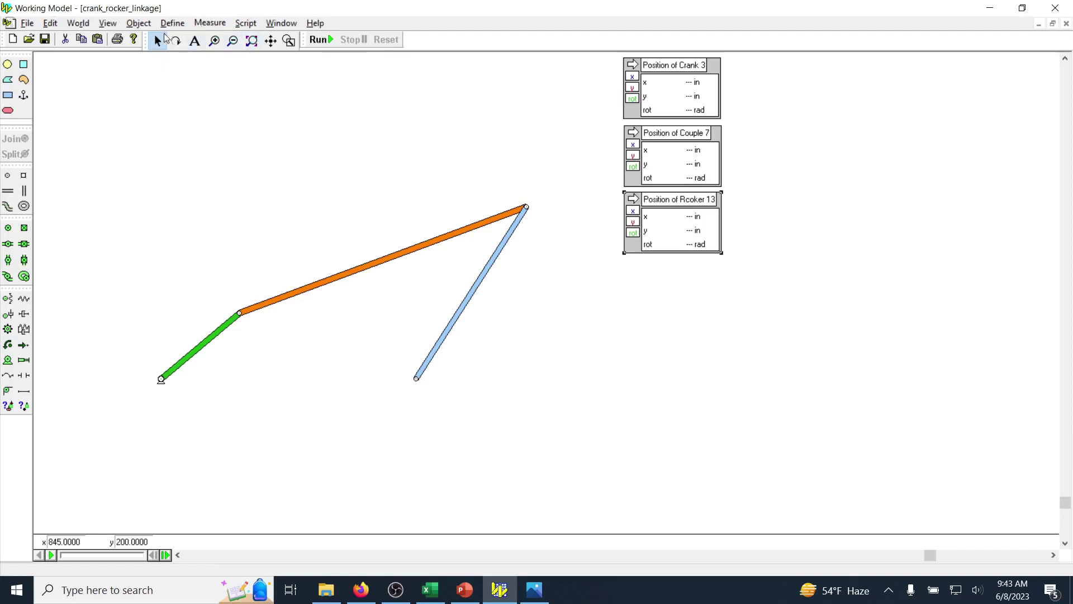
# Step: Add a meter for all velocity components of the green crank and place it beside the crank's position meter
pyautogui.click(213, 335)
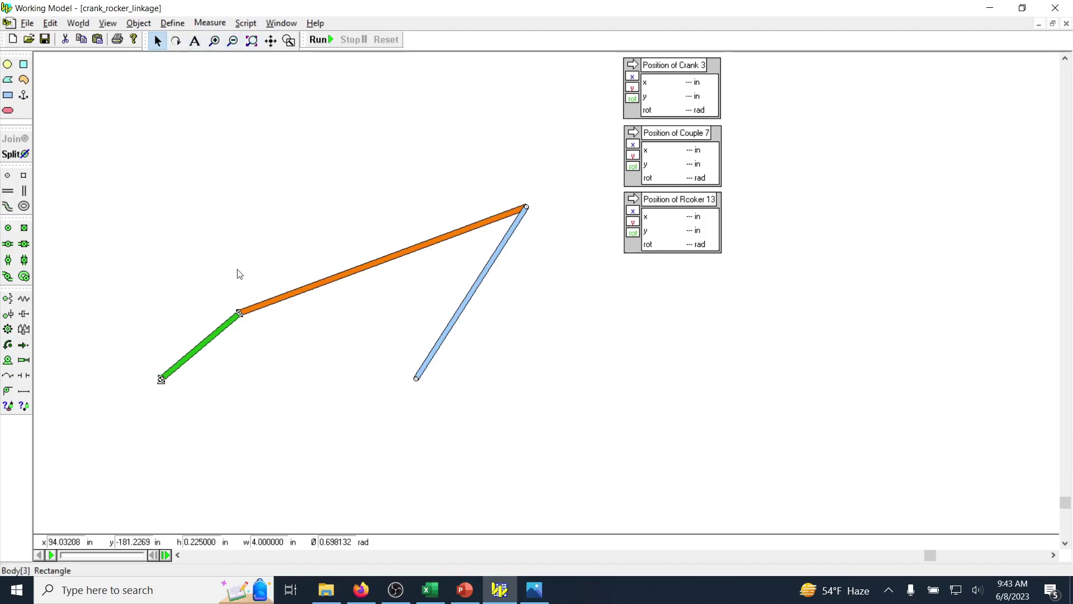
pyautogui.click(212, 25)
pyautogui.moveTo(224, 71)
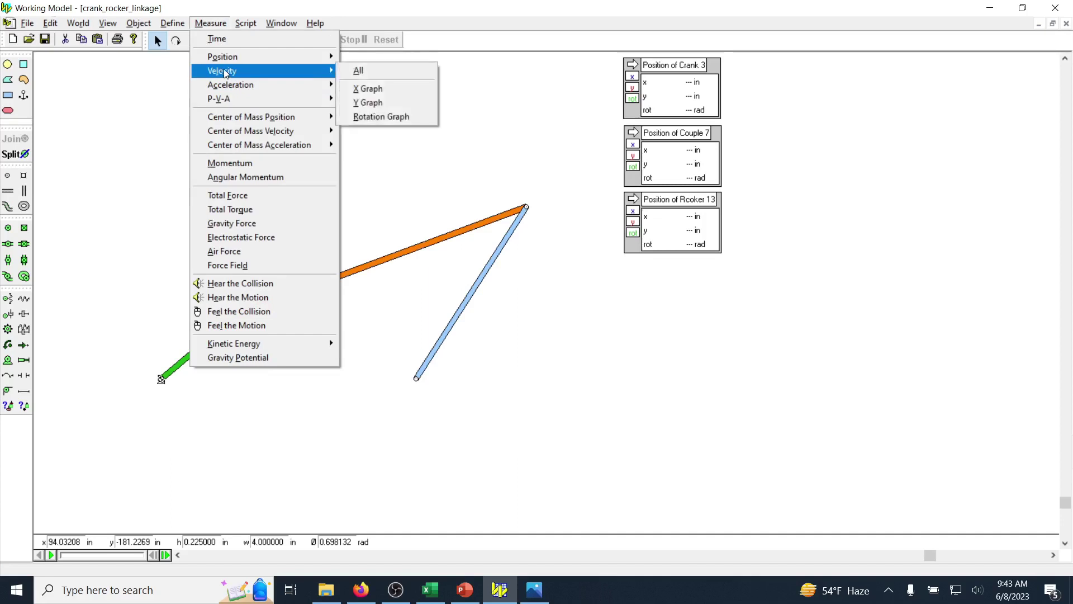
pyautogui.click(340, 69)
pyautogui.moveTo(58, 275); pyautogui.dragTo(781, 68)
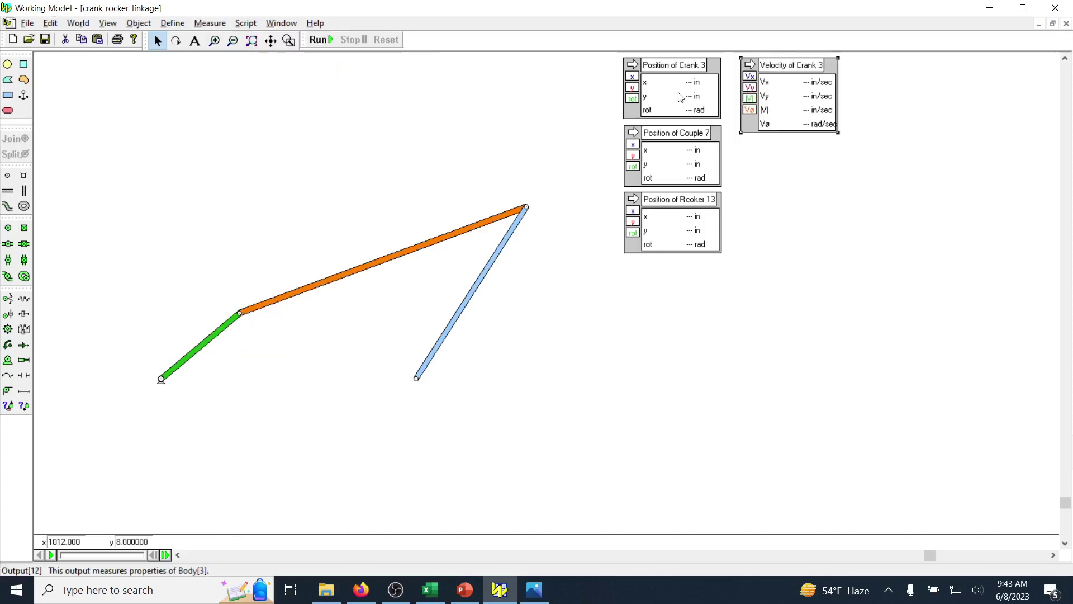
# Step: Add a meter for all velocity components of the orange coupler and place it below the crank's velocity meter
pyautogui.click(270, 305)
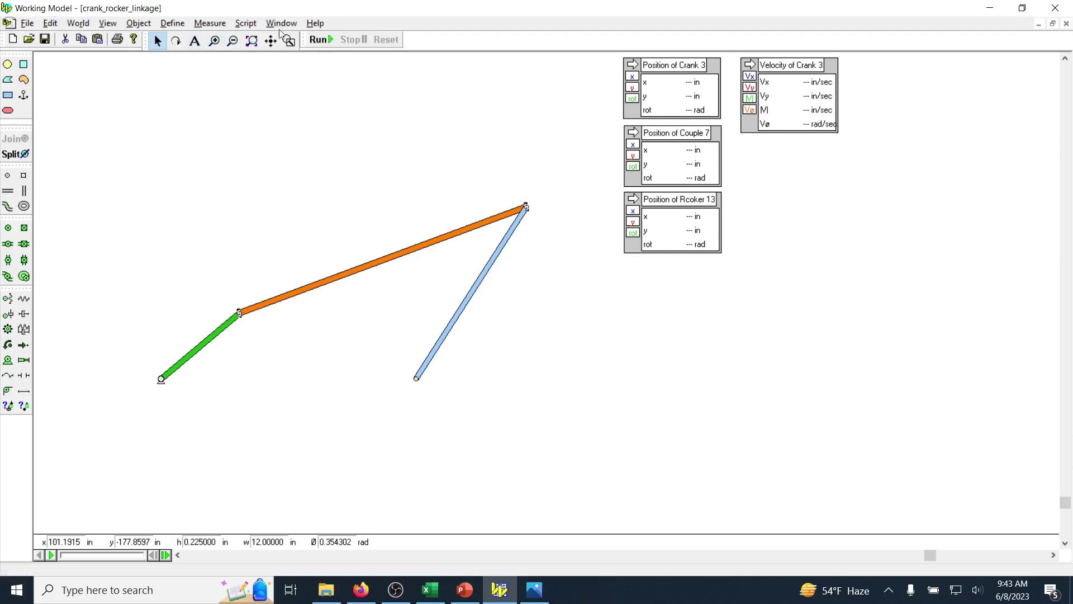
pyautogui.click(212, 24)
pyautogui.moveTo(222, 76)
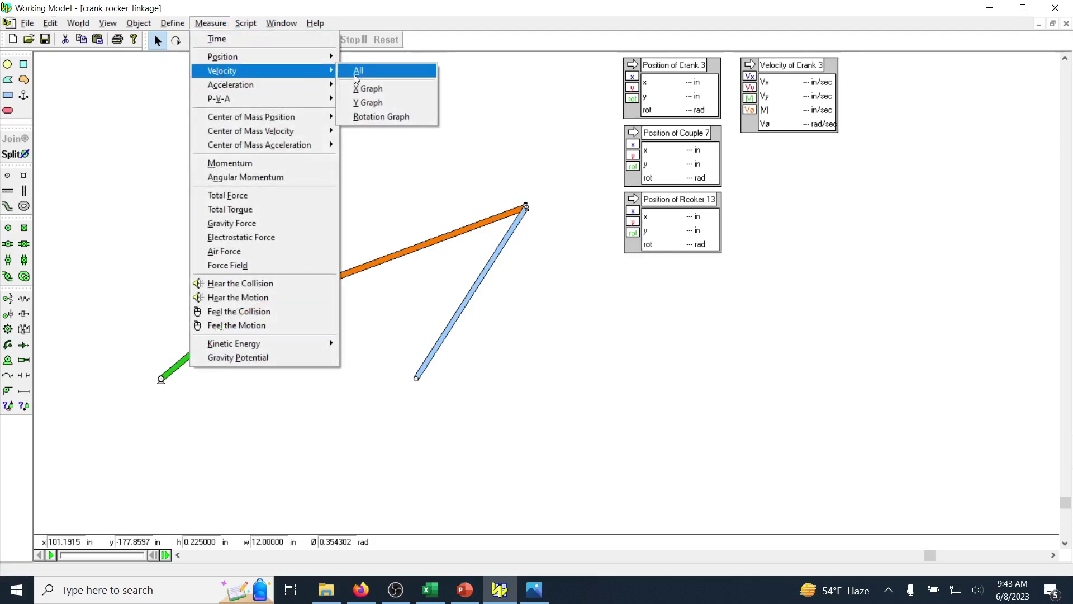
pyautogui.click(361, 70)
pyautogui.moveTo(119, 361); pyautogui.dragTo(785, 148)
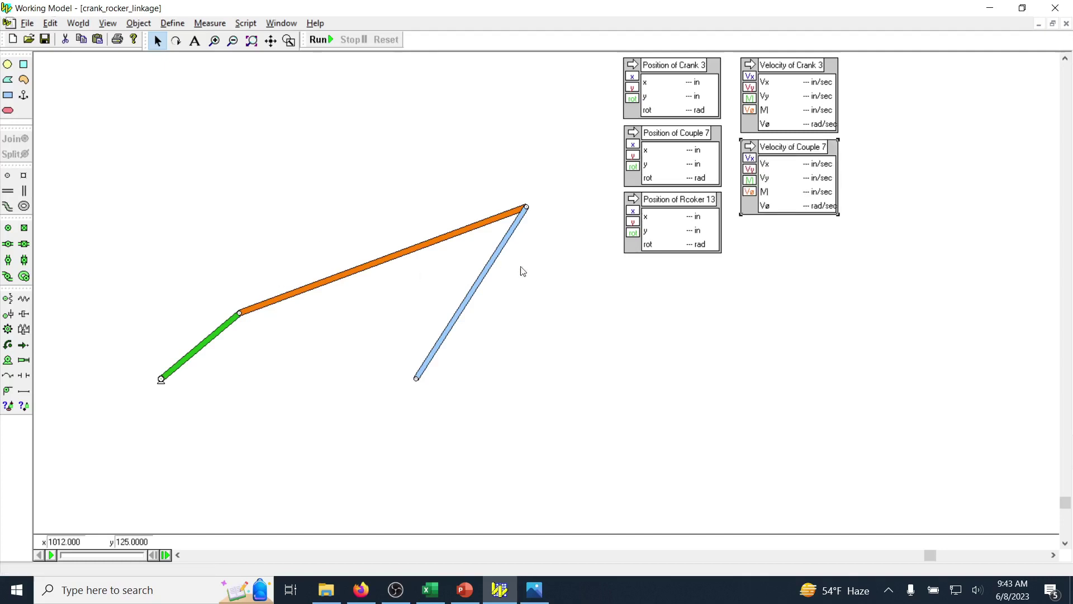
# Step: Add a meter for all velocity components of the blue rocker and place it below the coupler's velocity meter
pyautogui.click(497, 266)
pyautogui.click(217, 24)
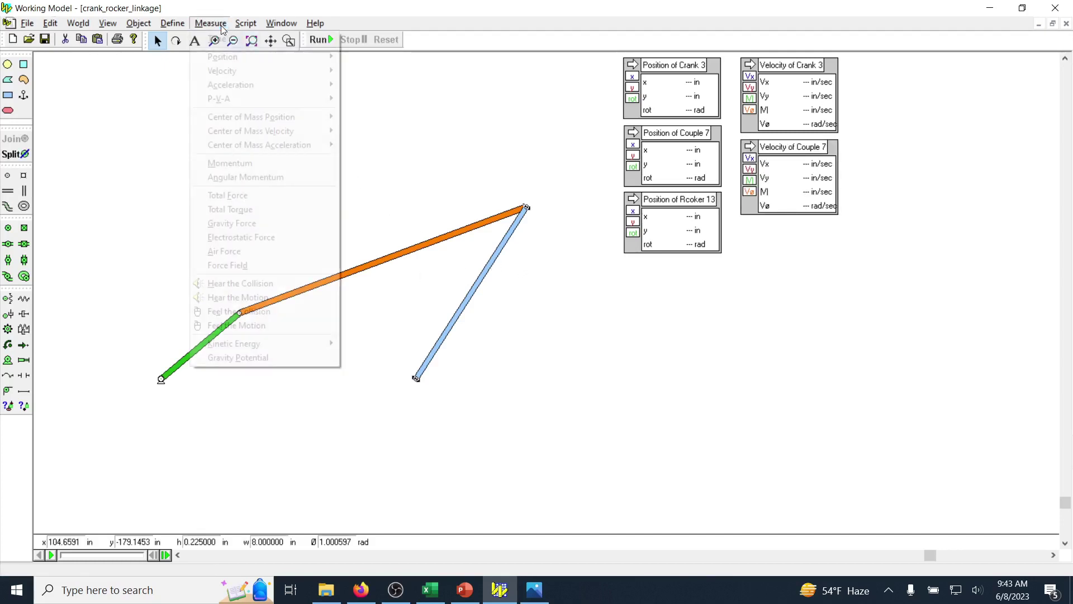
pyautogui.moveTo(226, 70)
pyautogui.click(362, 71)
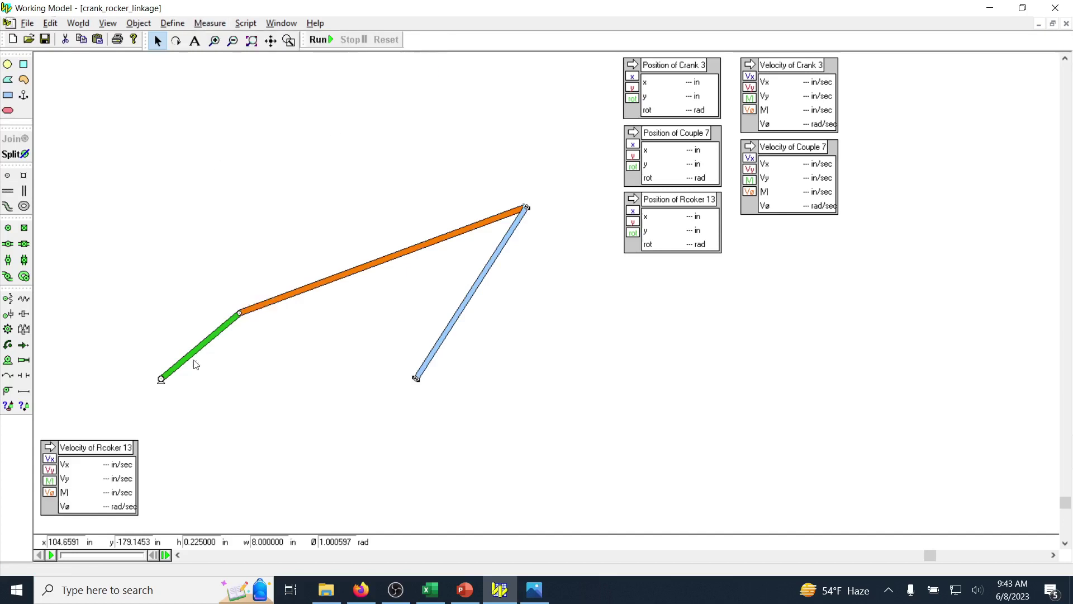
pyautogui.moveTo(98, 450); pyautogui.dragTo(795, 233)
# Step: Add a meter for all acceleration components of the green crank and place it beside the crank's velocity meter
pyautogui.click(235, 317)
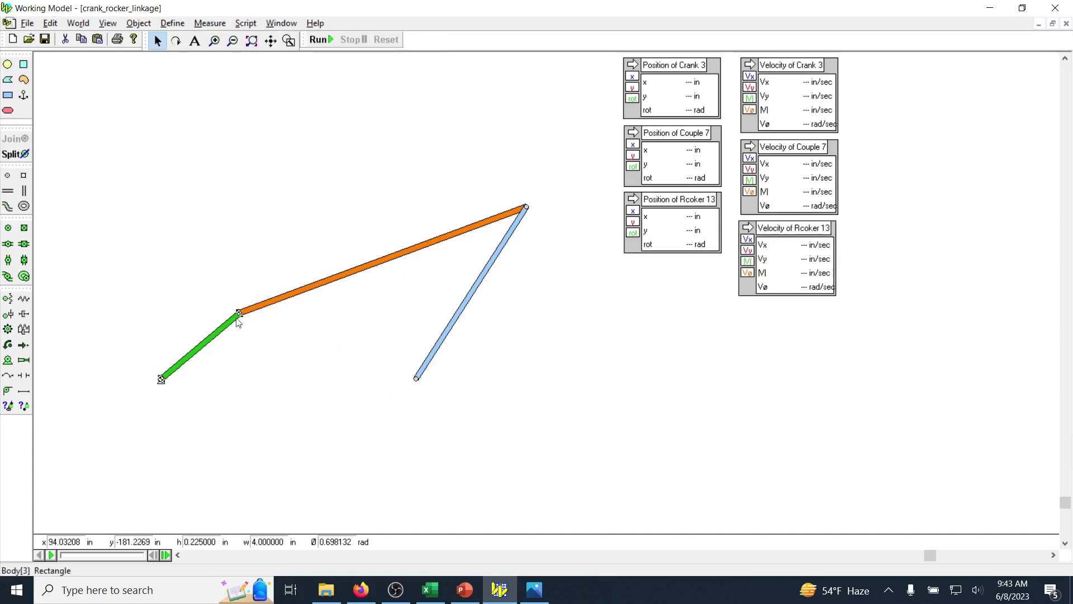
pyautogui.click(210, 23)
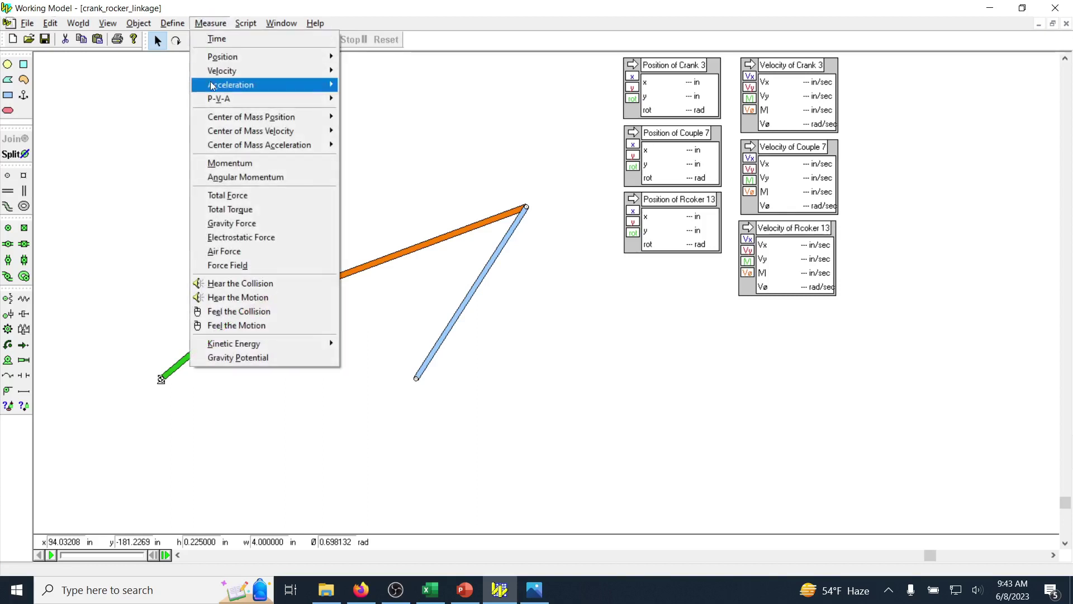
pyautogui.moveTo(212, 87)
pyautogui.click(358, 85)
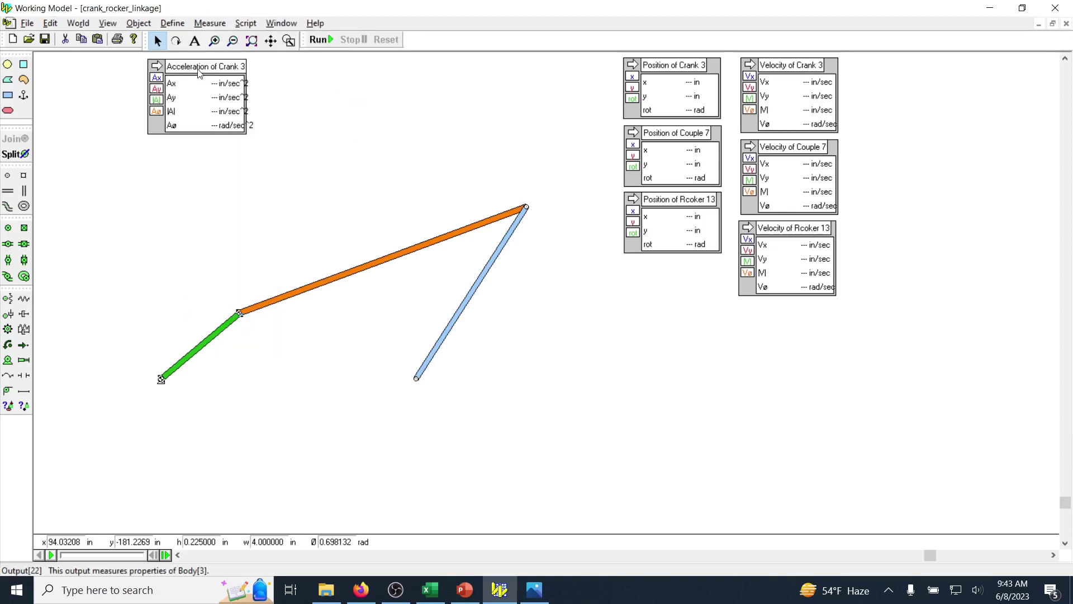
pyautogui.moveTo(198, 67); pyautogui.dragTo(906, 65)
# Step: Add a meter for all acceleration components of the orange coupler and place it below the crank's acceleration meter
pyautogui.click(451, 233)
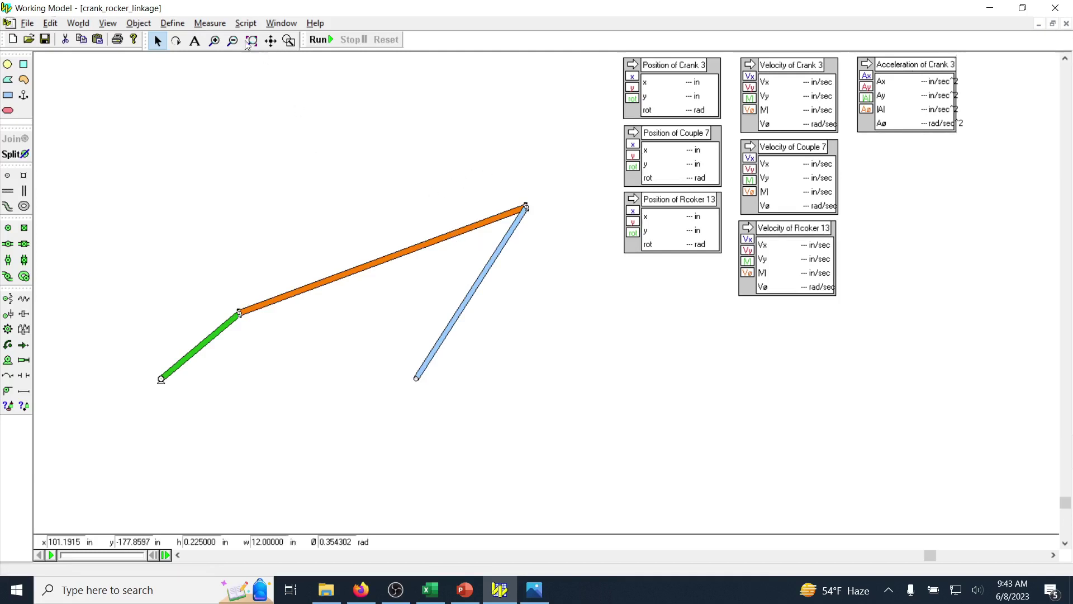
pyautogui.click(211, 23)
pyautogui.moveTo(231, 84)
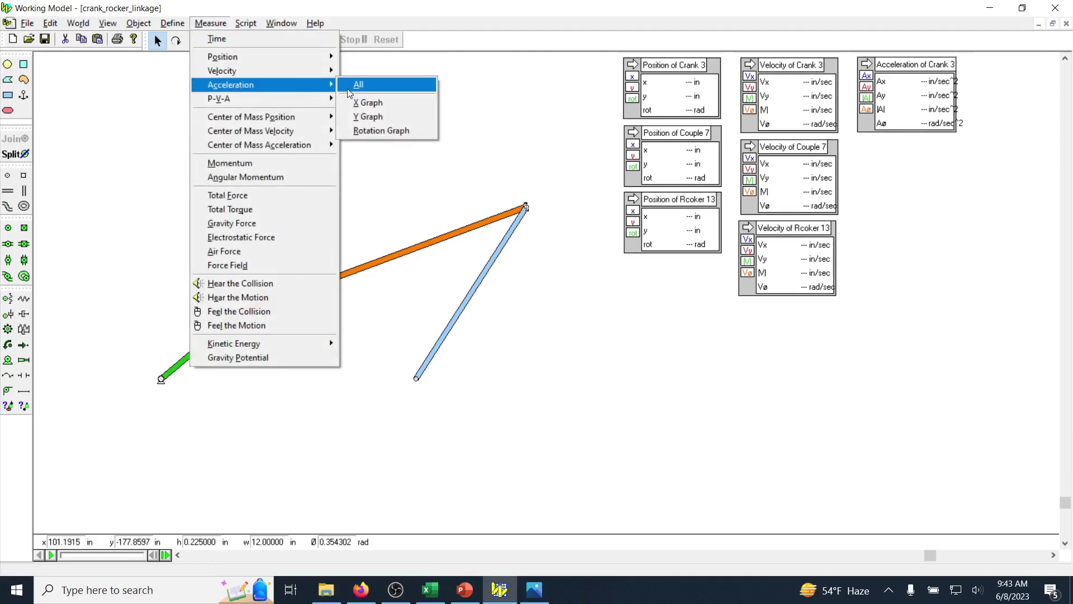
pyautogui.click(359, 82)
pyautogui.moveTo(188, 151); pyautogui.dragTo(898, 147)
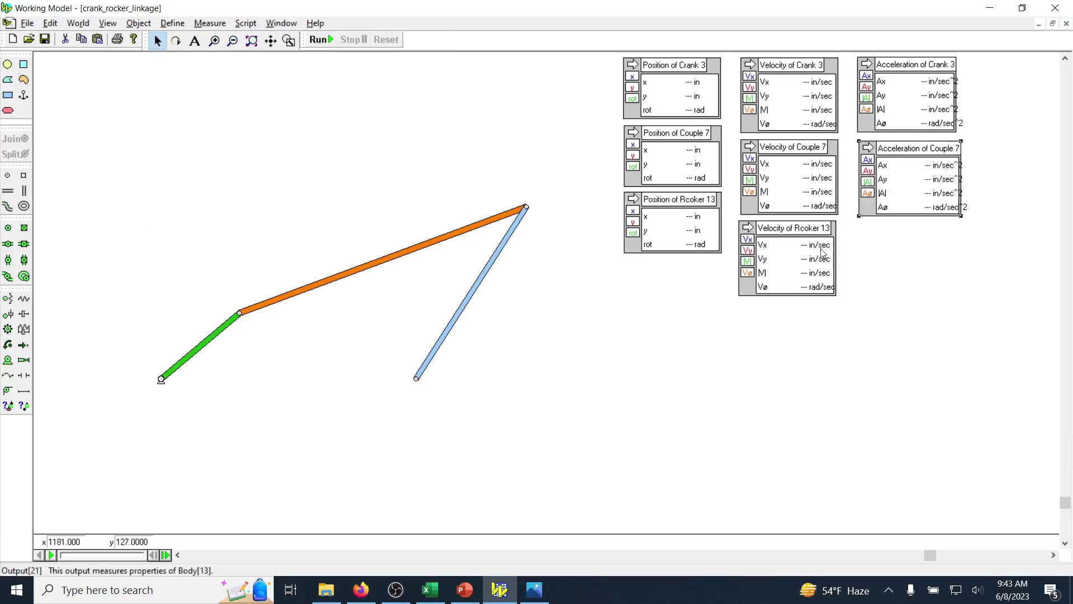
# Step: Add a meter for all acceleration components of the blue rocker and place it below the coupler's acceleration meter
pyautogui.click(500, 257)
pyautogui.click(210, 23)
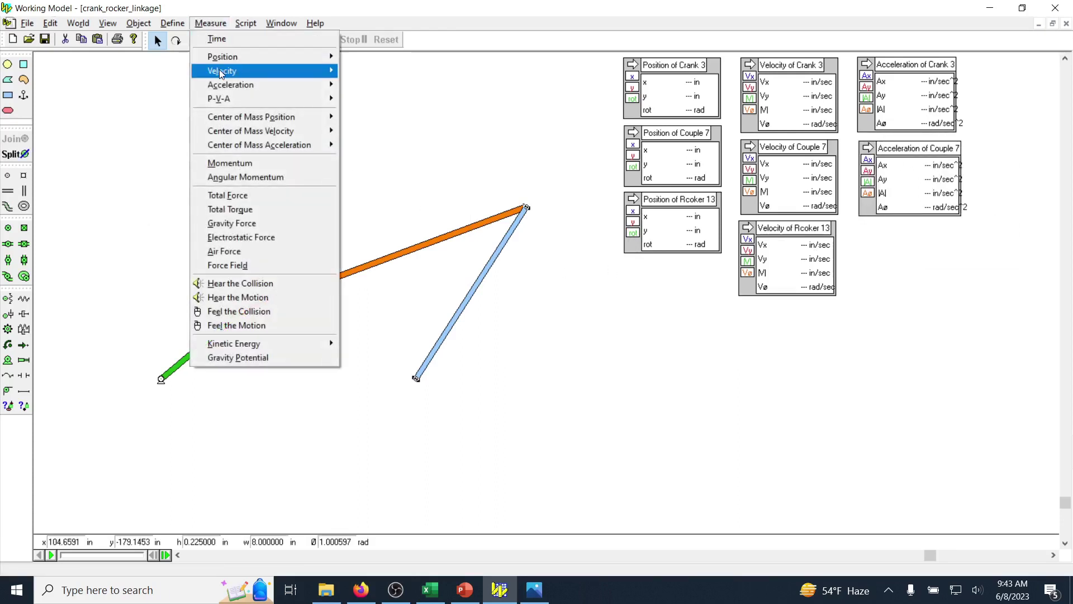
pyautogui.moveTo(327, 90)
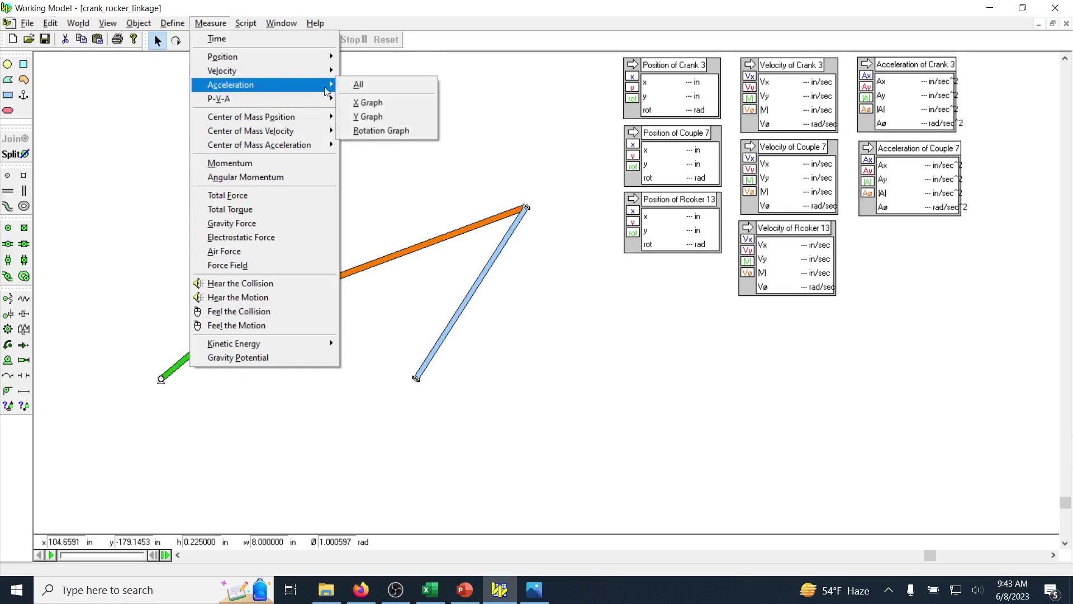
pyautogui.click(377, 89)
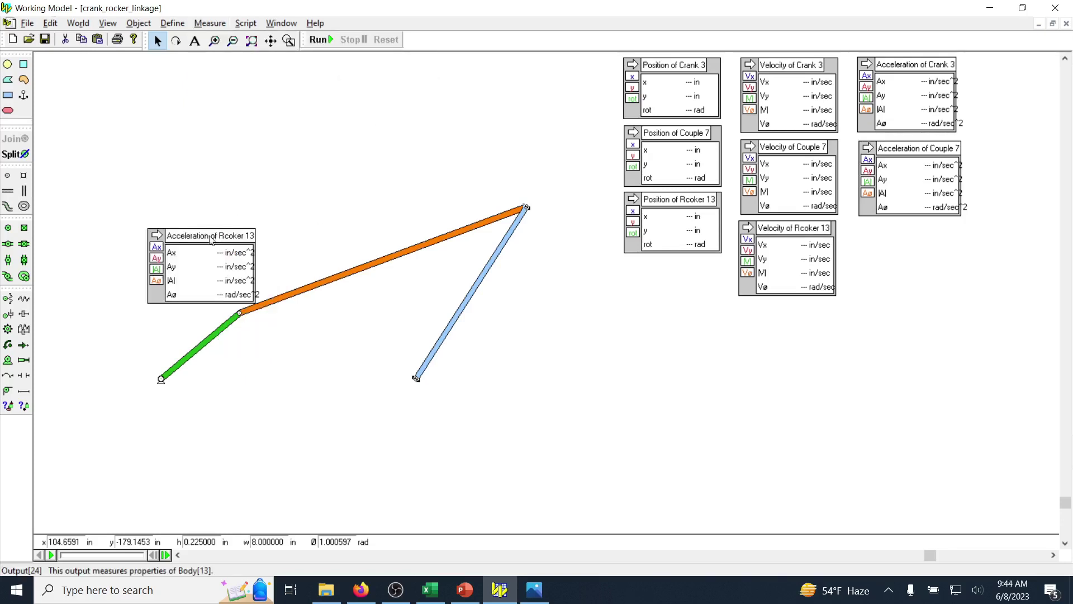
pyautogui.moveTo(211, 239); pyautogui.dragTo(921, 234)
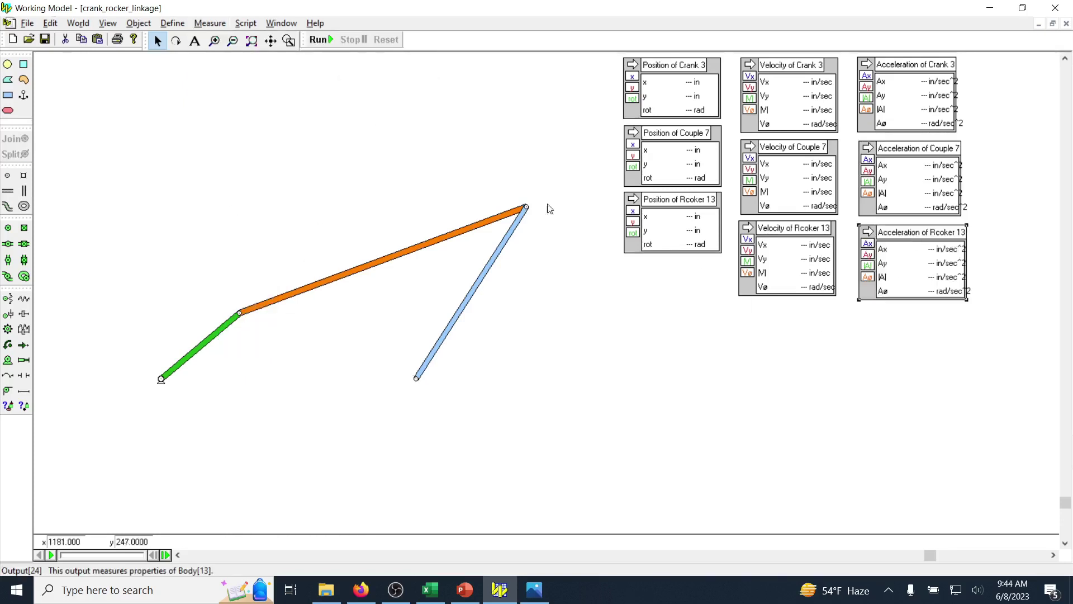
# Step: Run the linkage simulation with a pause partway to record the meter data, and reset it to the initial frame
pyautogui.click(323, 42)
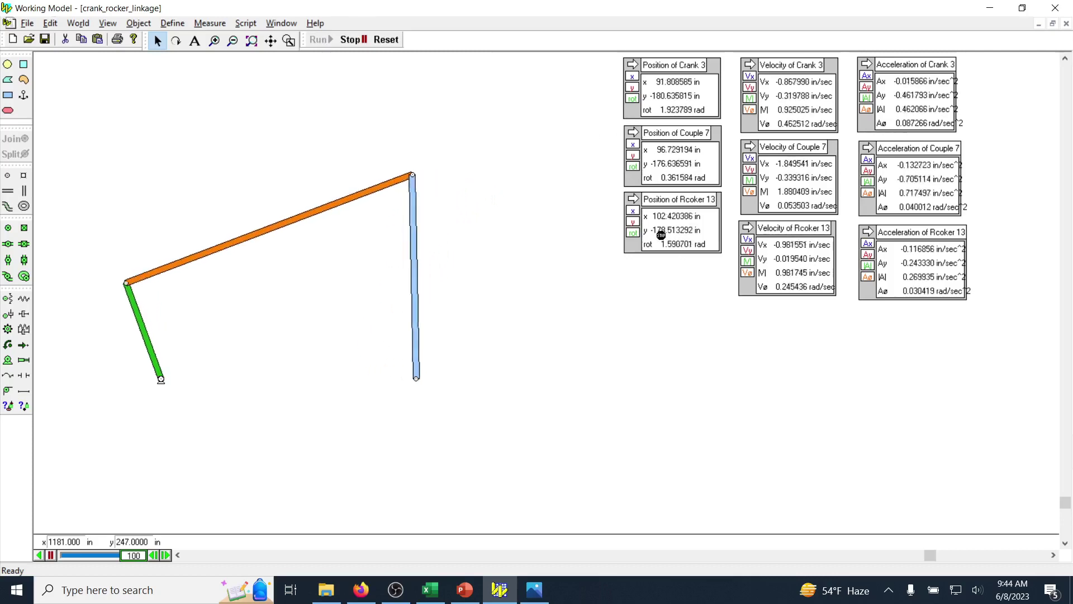
pyautogui.click(922, 129)
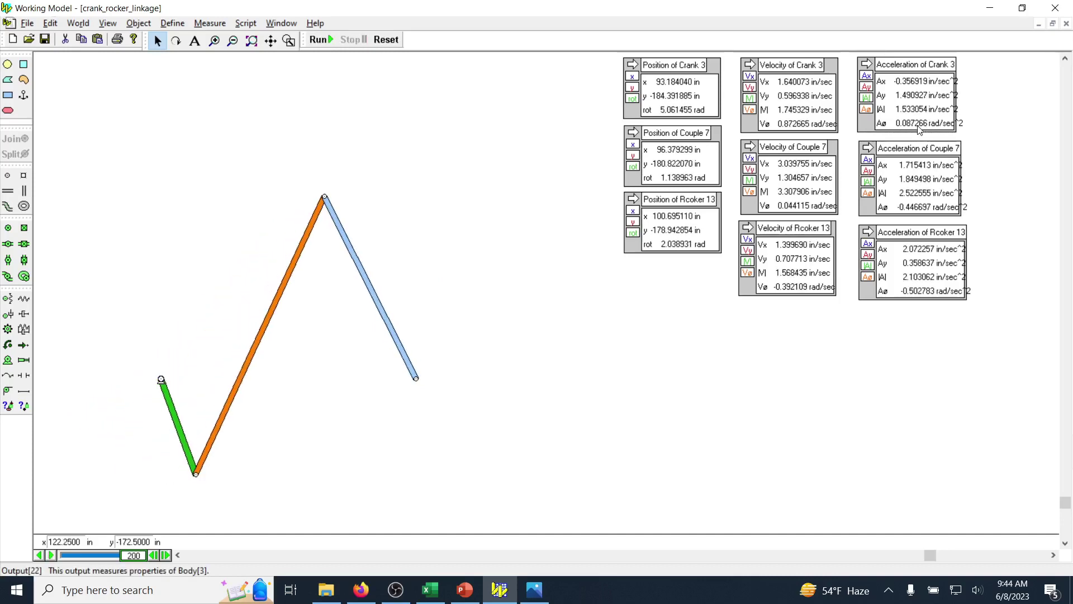
pyautogui.click(317, 40)
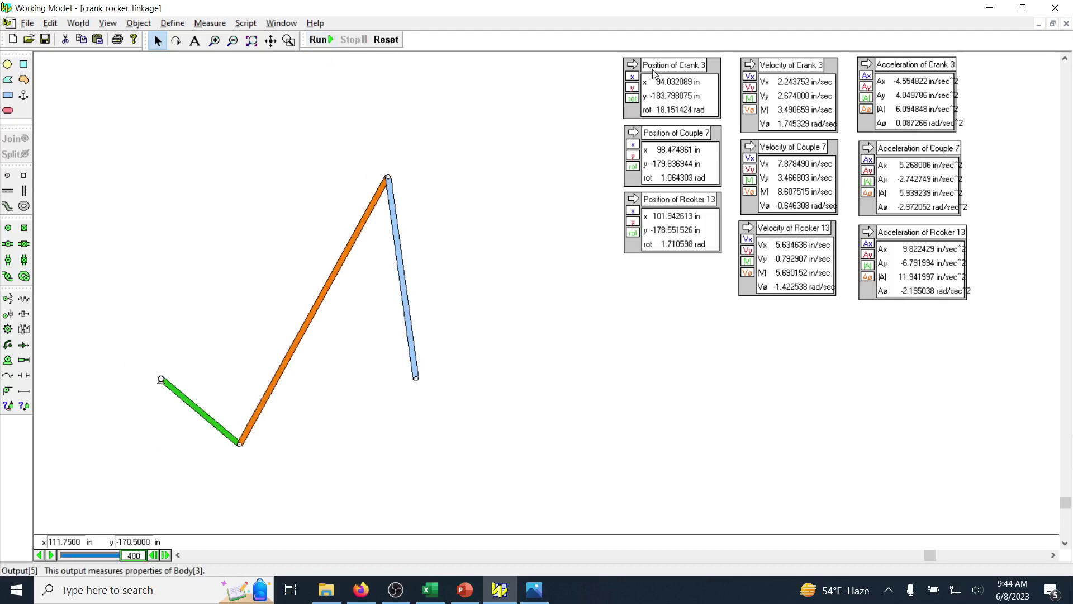
pyautogui.click(397, 40)
# Step: Copy the crank's position meter and paste the recorded meter data into the blank Excel workbook at cell A1
pyautogui.rightClick(658, 68)
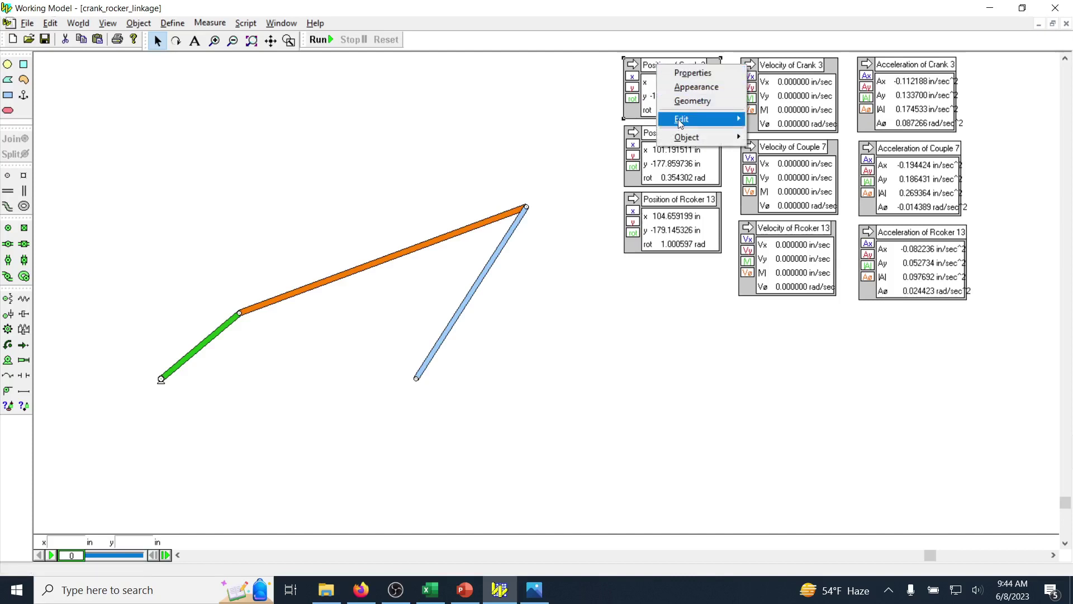
pyautogui.moveTo(680, 123)
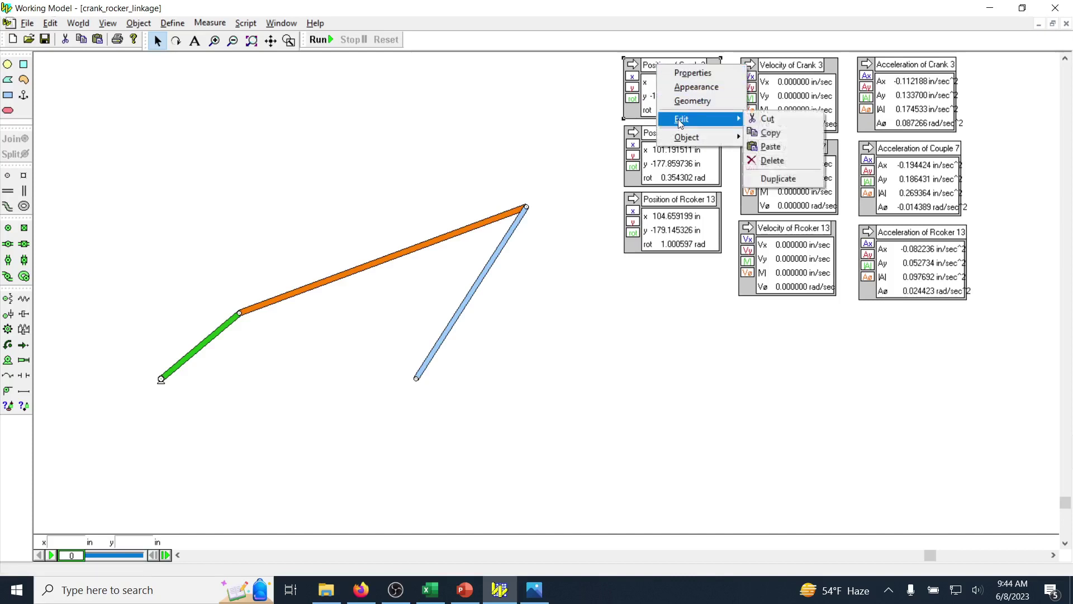
pyautogui.click(779, 134)
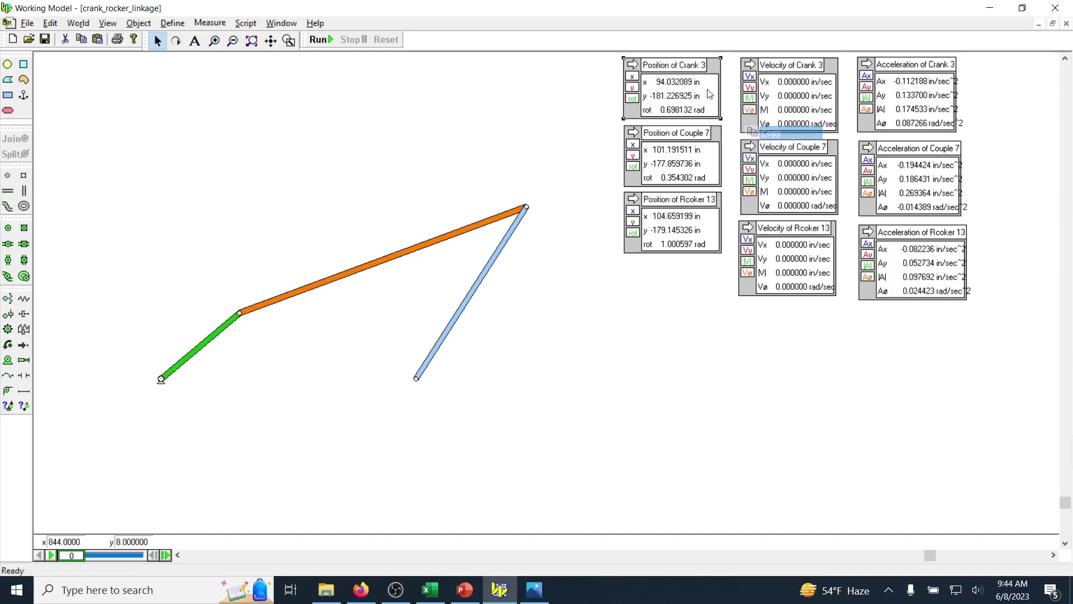
pyautogui.click(431, 590)
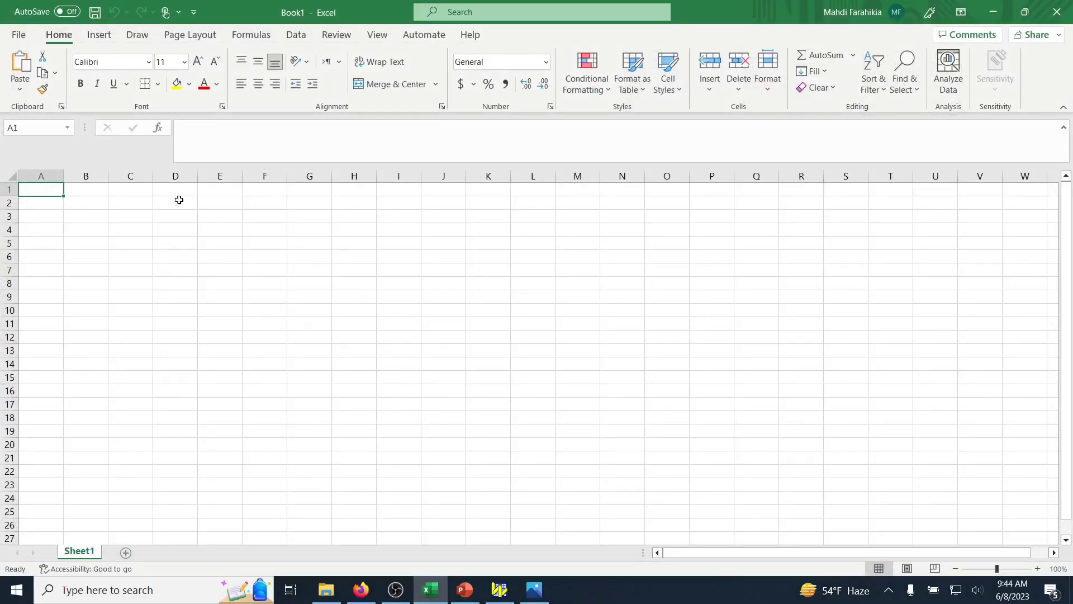
pyautogui.click(20, 88)
pyautogui.click(19, 132)
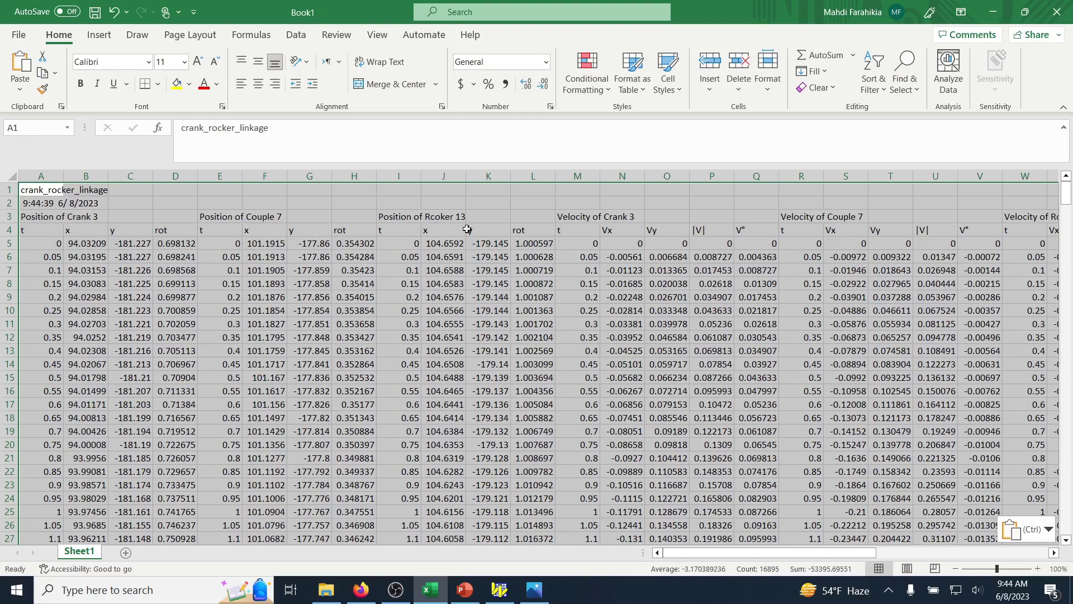
pyautogui.moveTo(885, 557); pyautogui.dragTo(942, 558)
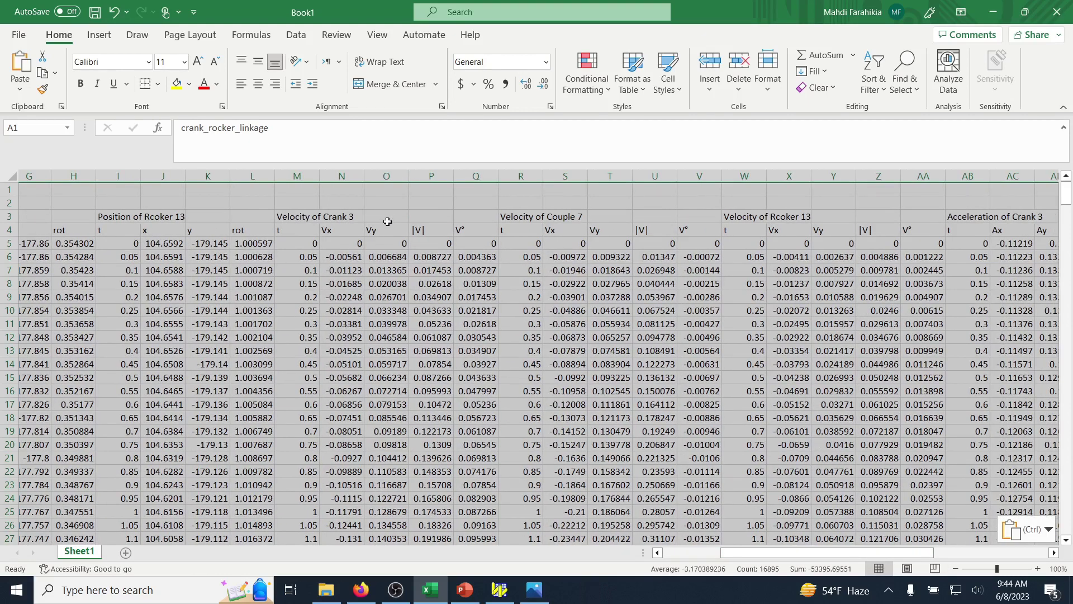
pyautogui.moveTo(850, 556); pyautogui.dragTo(1014, 542)
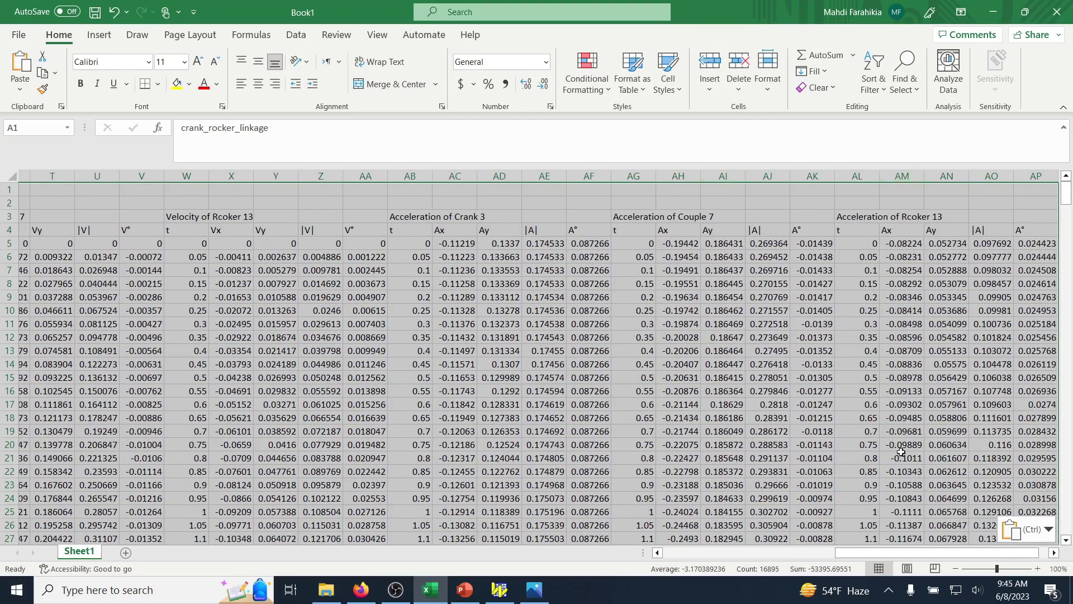
pyautogui.moveTo(884, 551); pyautogui.dragTo(665, 552)
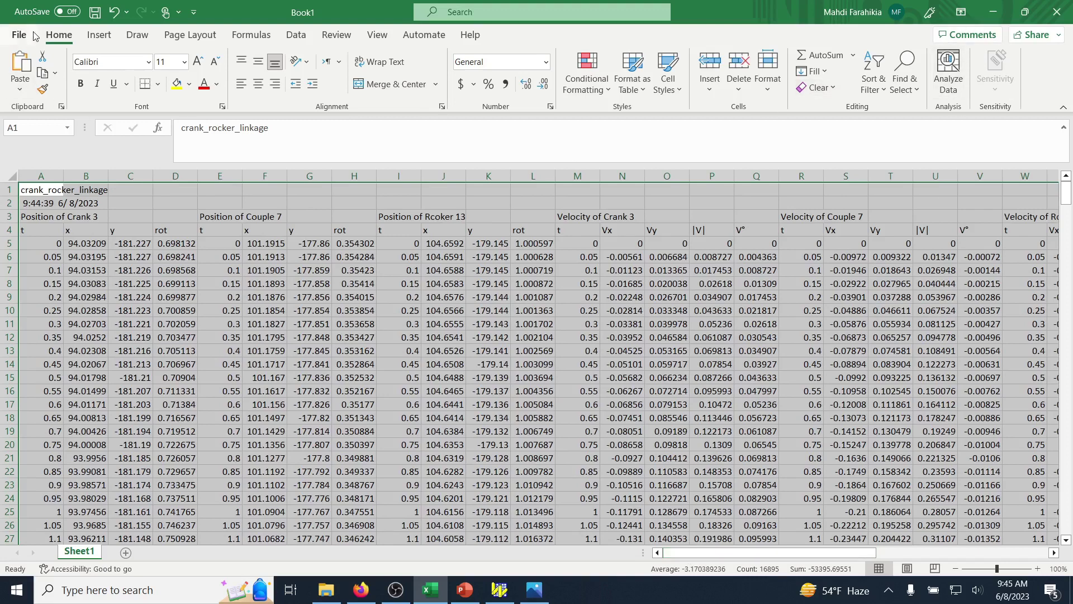
# Step: Start saving the workbook and choose the Working Model Examples folder in Documents as its location
pyautogui.click(95, 11)
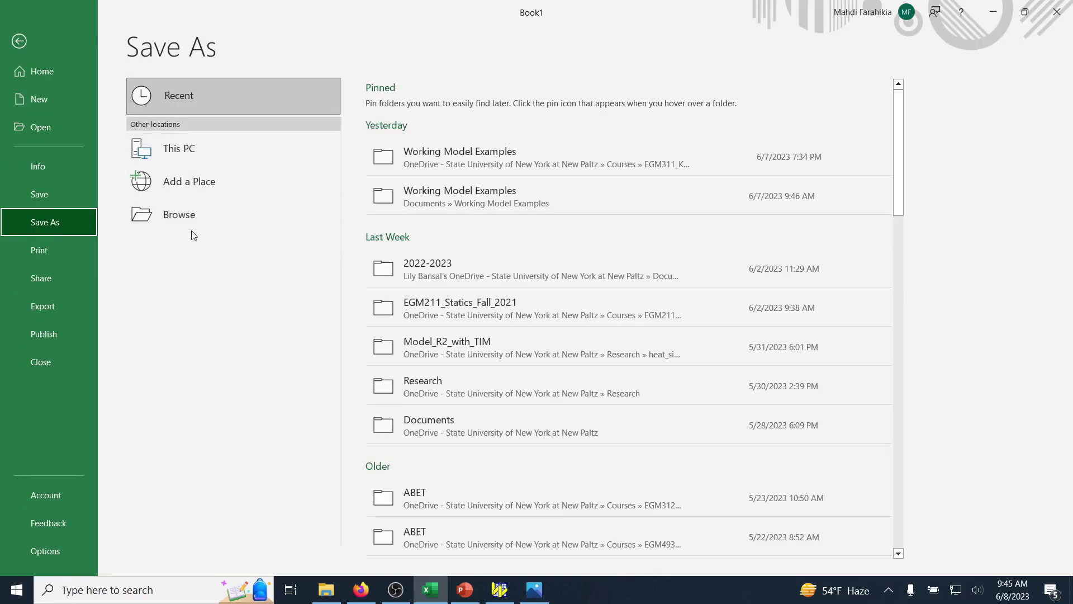
pyautogui.click(190, 213)
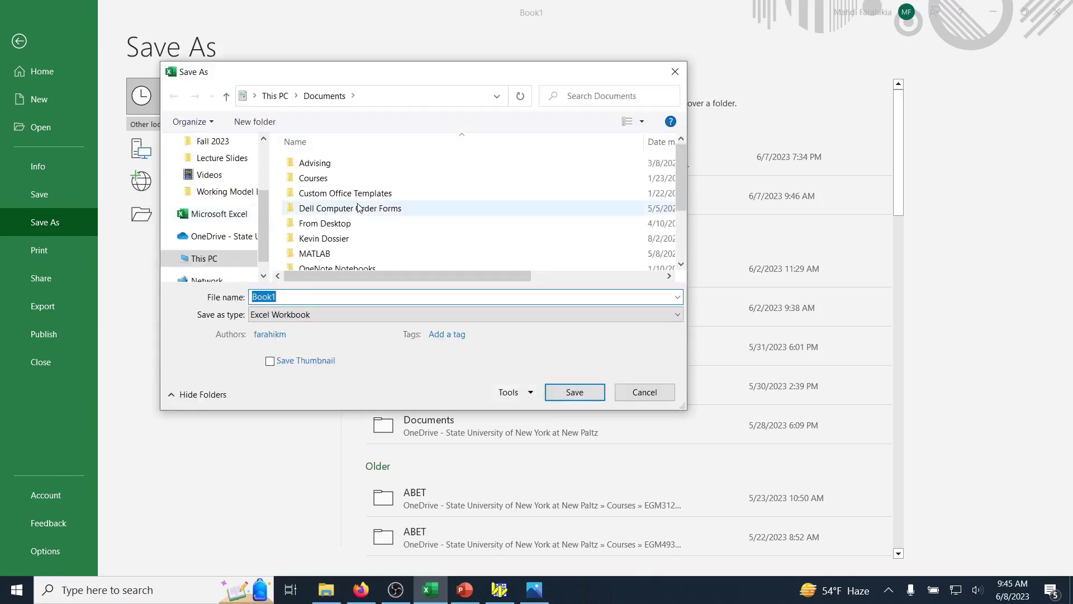
pyautogui.scroll(2, 219, 157)
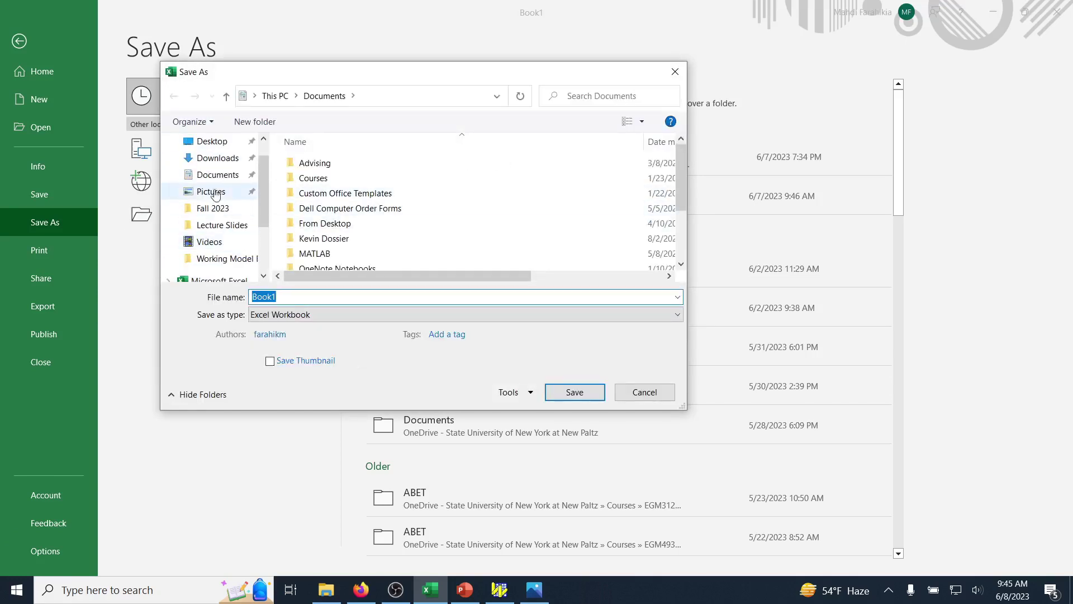
pyautogui.click(217, 175)
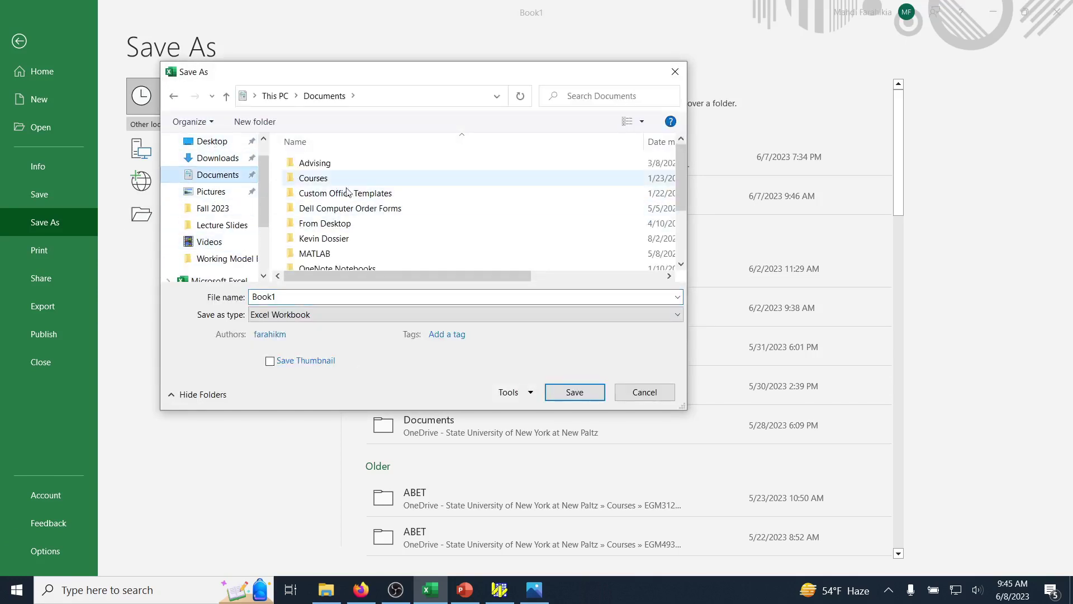
pyautogui.scroll(-2, 336, 204)
pyautogui.doubleClick(342, 247)
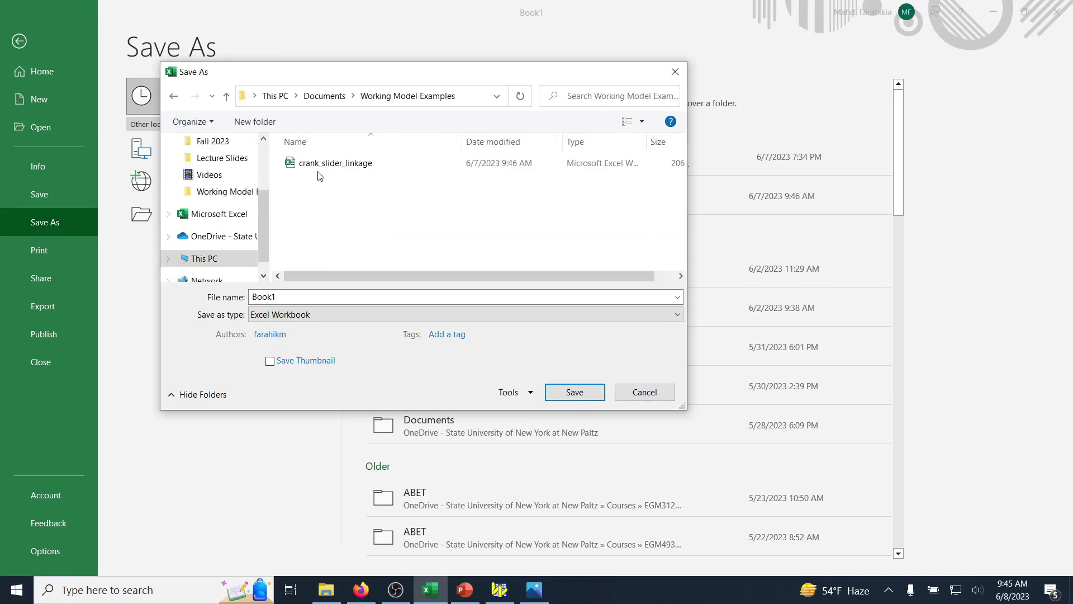
# Step: Name the workbook crank_rocker_linkage and save it as an Excel Workbook
pyautogui.doubleClick(309, 291)
pyautogui.write('cr')
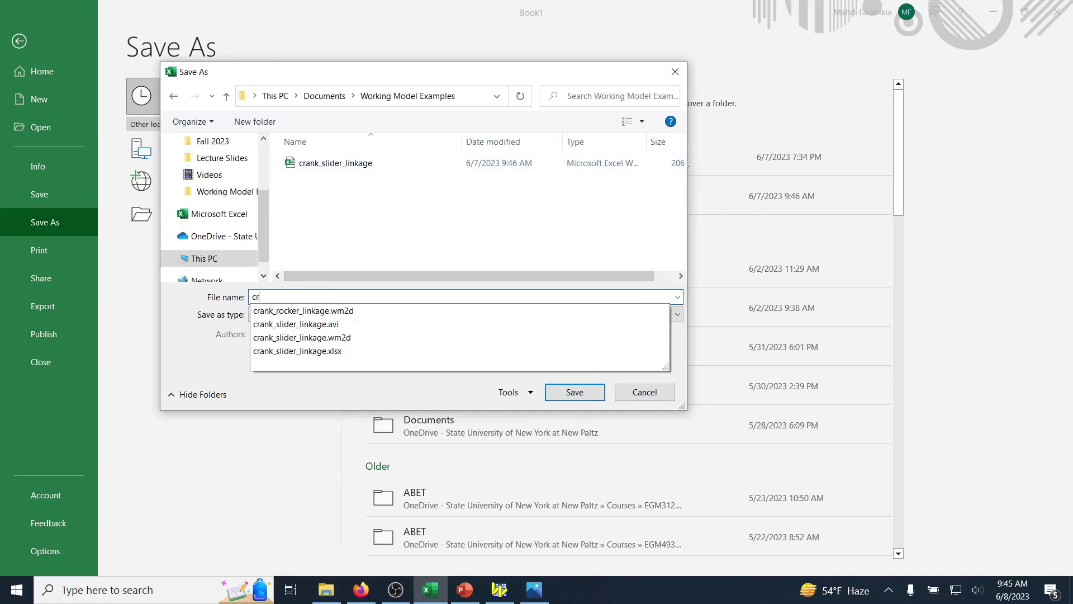
pyautogui.press('Down')
pyautogui.press('Down')
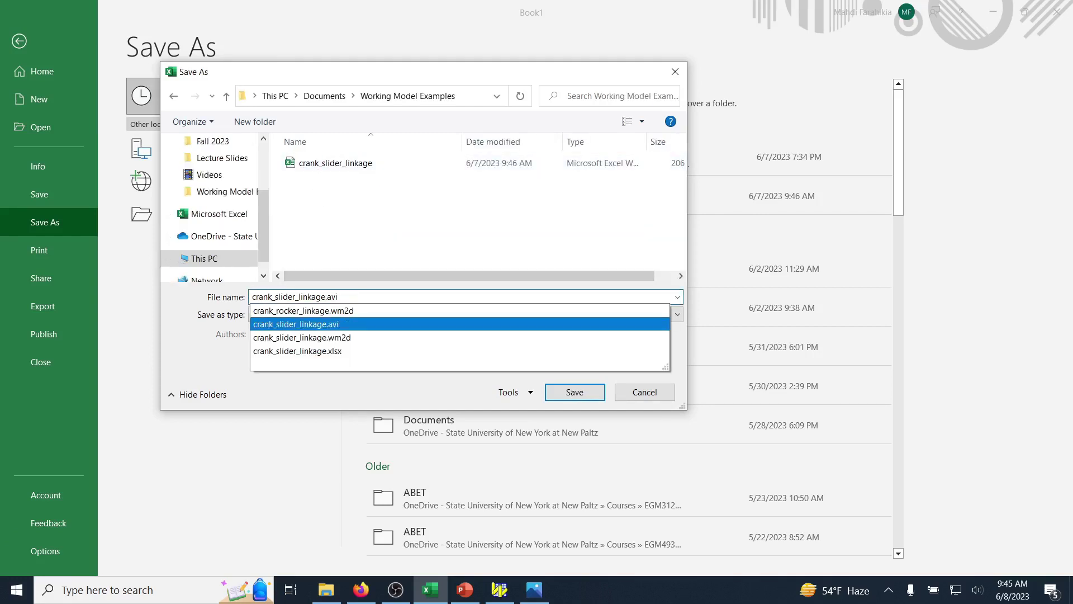
pyautogui.press('Down')
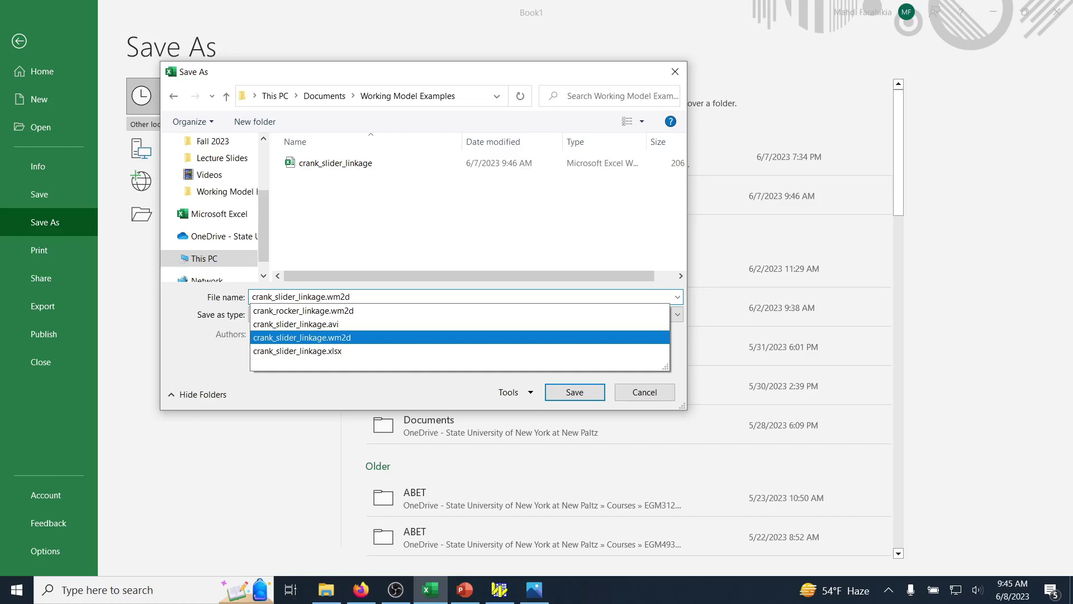
pyautogui.press('Up')
pyautogui.press('Up')
pyautogui.press('BackSpace')
pyautogui.press('BackSpace')
pyautogui.press('BackSpace')
pyautogui.press('BackSpace')
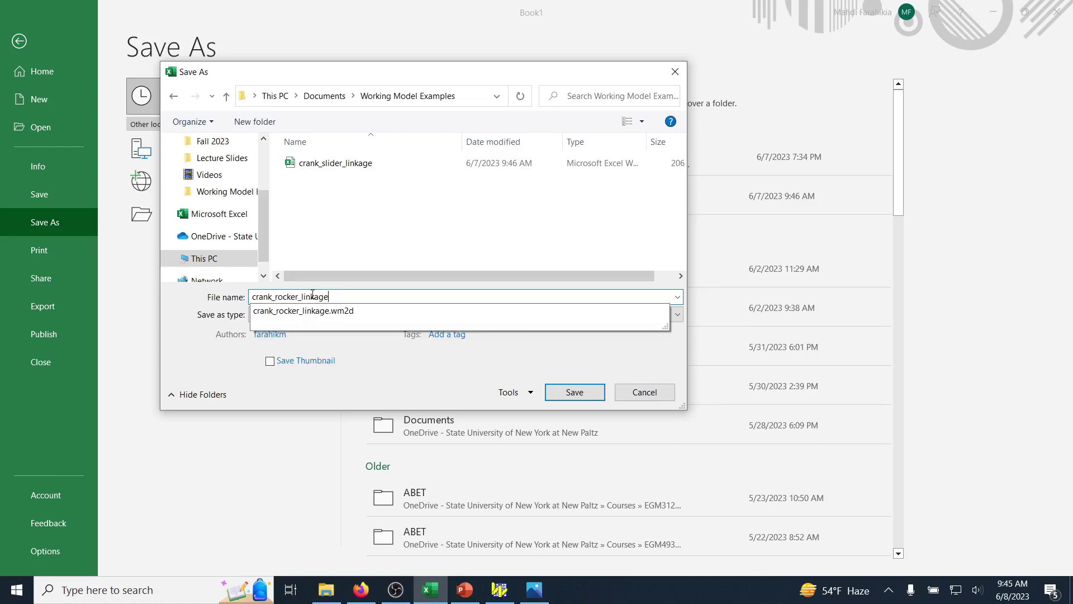
pyautogui.press('Return')
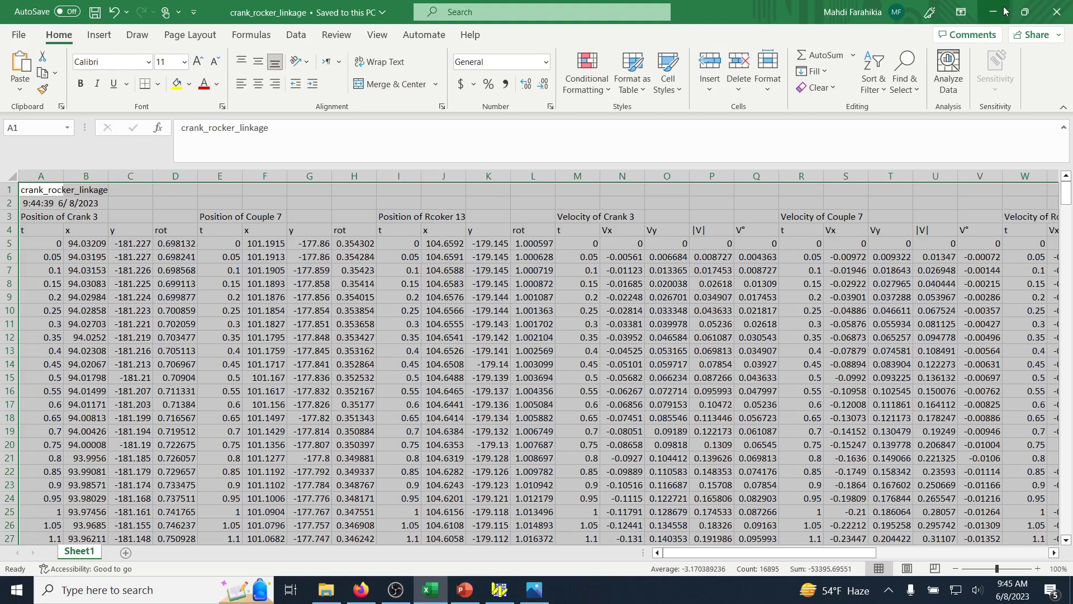
# Step: Leave Excel, view the Crank-Rocker Mechanism.png reference image for the link angles, and return to the linkage in Working Model
pyautogui.click(699, 324)
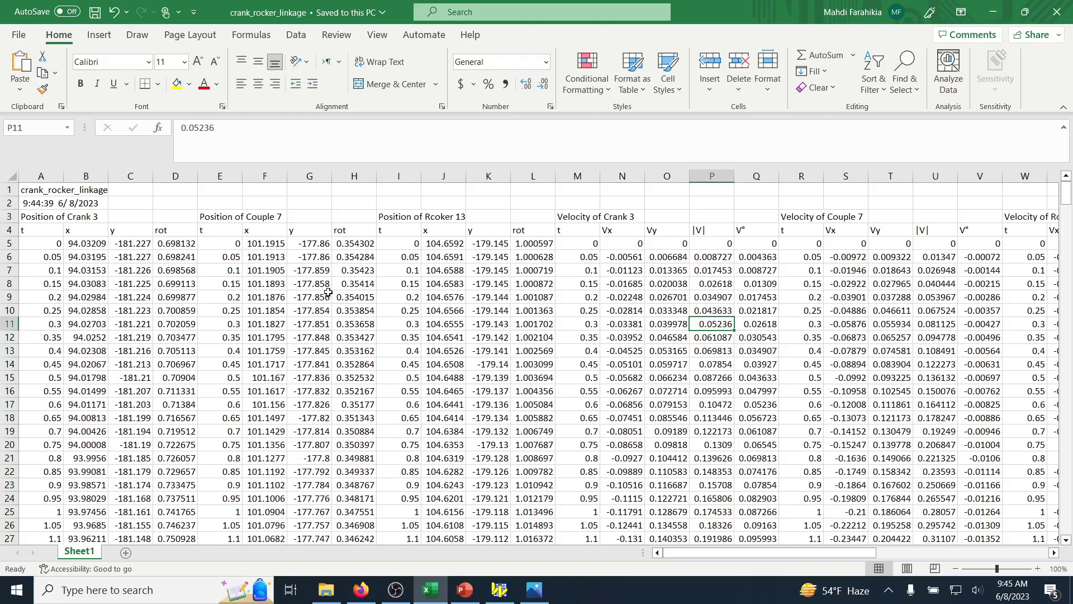
pyautogui.click(992, 14)
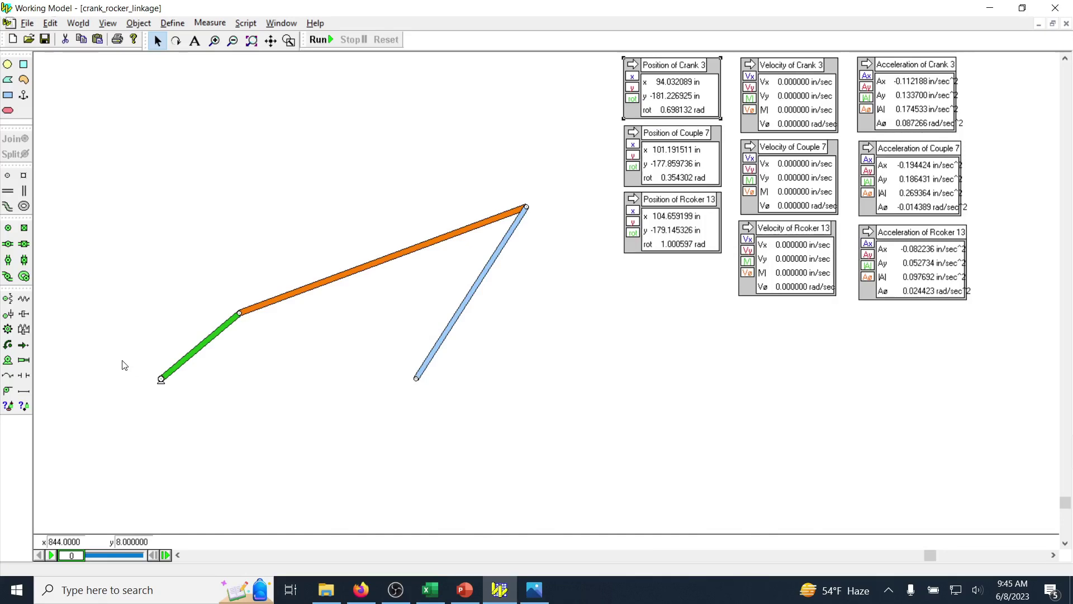
pyautogui.click(535, 590)
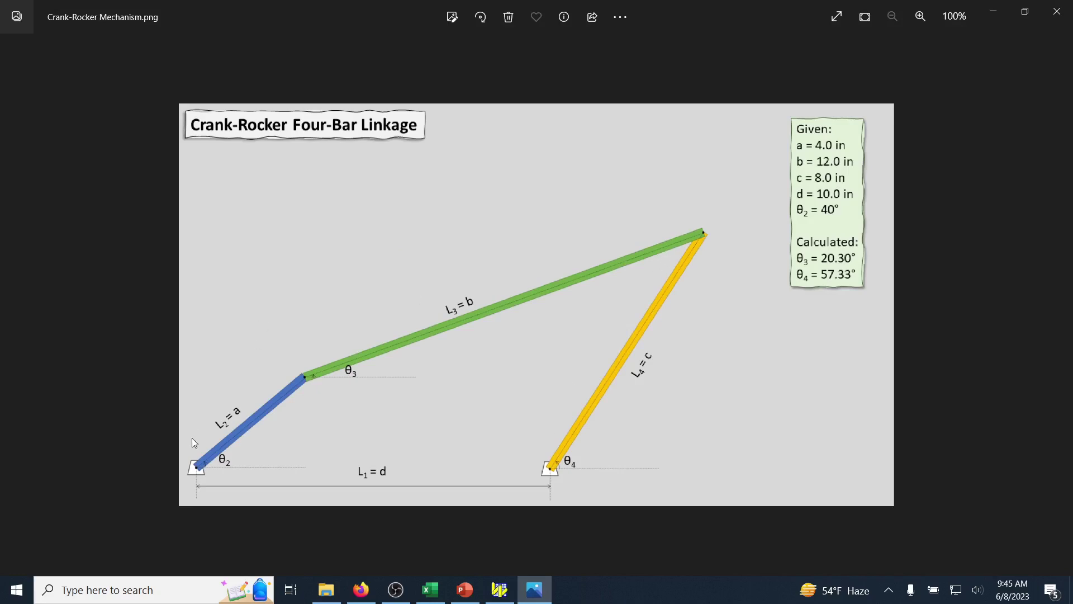
pyautogui.click(993, 11)
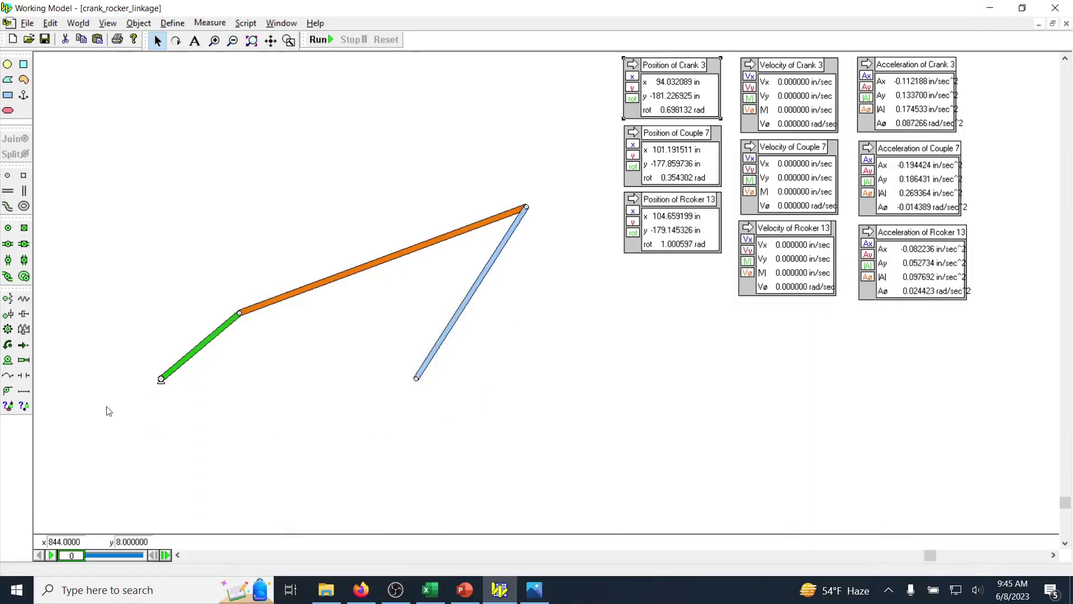